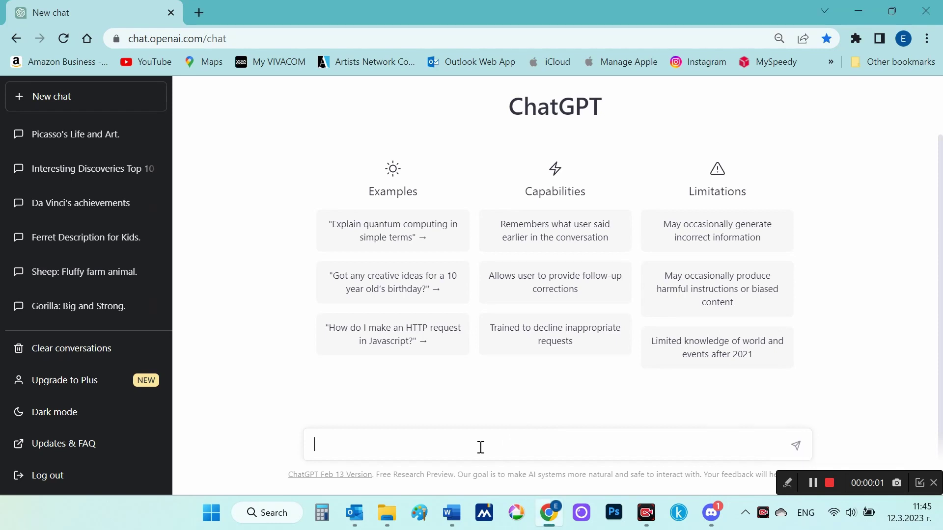
# - Ask ChatGPT for "Interesting facts and speculations about Leonardo Da Vinci's Mona Lisa"
pyautogui.write("Interesting facts and speculations about Leonardo Da Vinci's Mona Lisa")
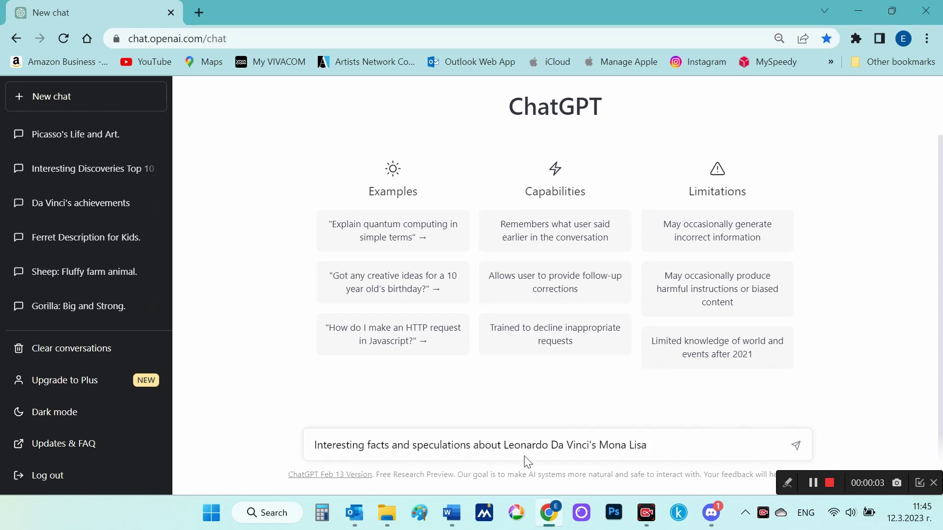
pyautogui.moveTo(609, 440); pyautogui.dragTo(300, 440)
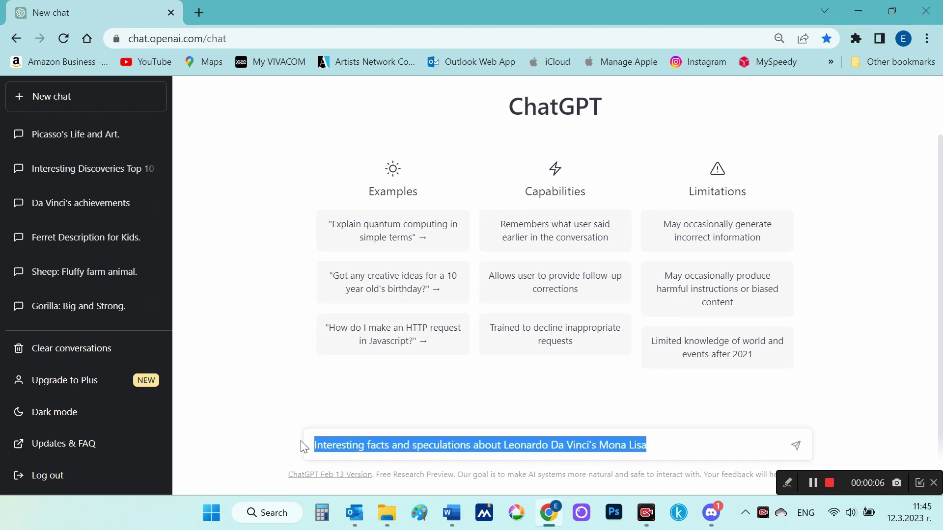
pyautogui.click(797, 447)
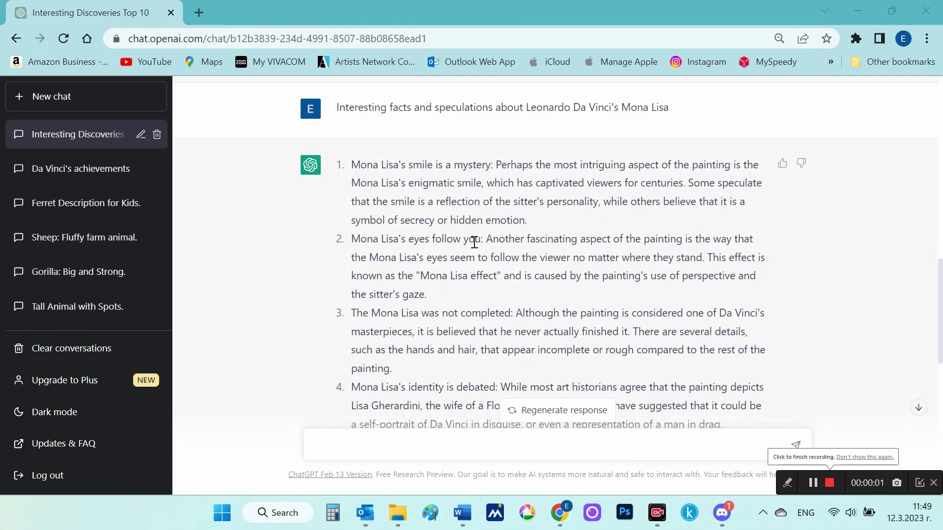
# - Copy the complete numbered Mona Lisa answer from the first to the tenth item and switch to the Word document
pyautogui.moveTo(351, 166); pyautogui.dragTo(516, 314)
pyautogui.scroll(-3, 617, 321)
pyautogui.scroll(-7, 616, 320)
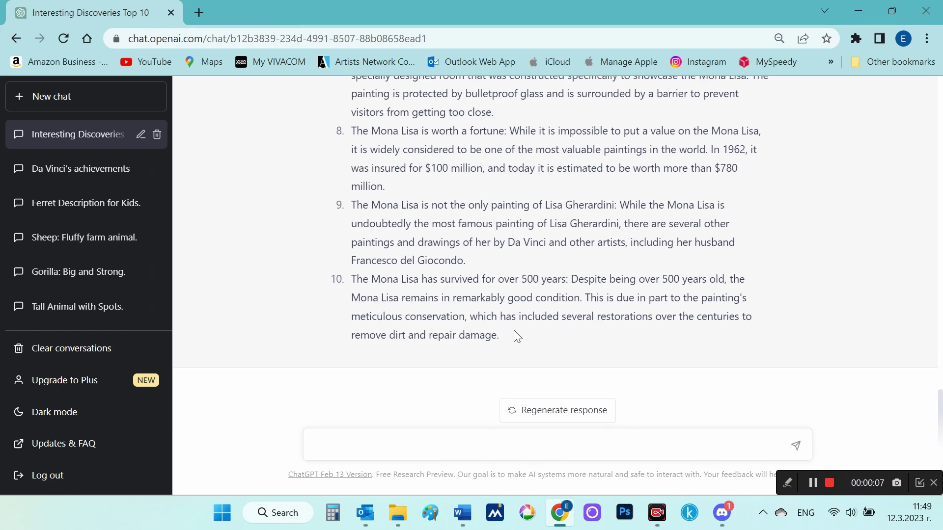
pyautogui.keyDown('shift'); pyautogui.click(499, 337); pyautogui.keyUp('shift')
pyautogui.rightClick(463, 225)
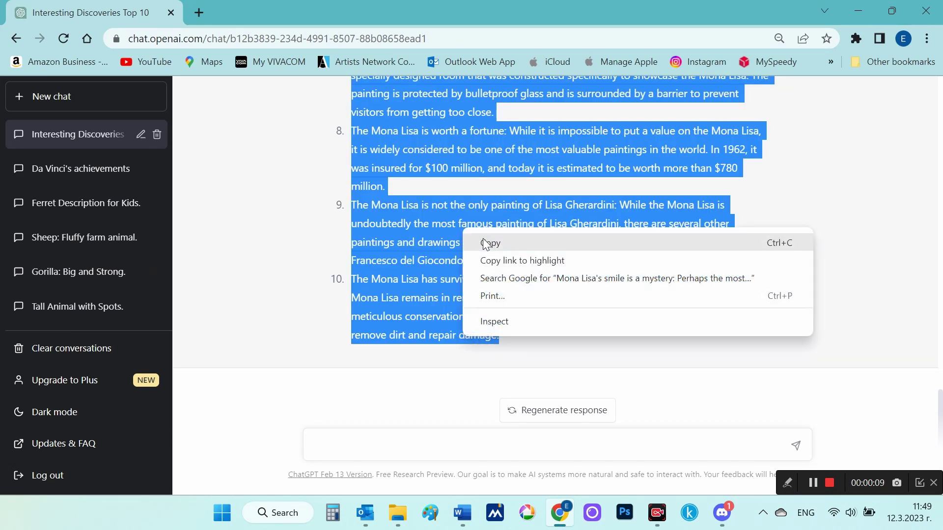
pyautogui.click(491, 244)
pyautogui.hotkey('alt', 'Tab')
pyautogui.hotkey('alt', 'Tab')
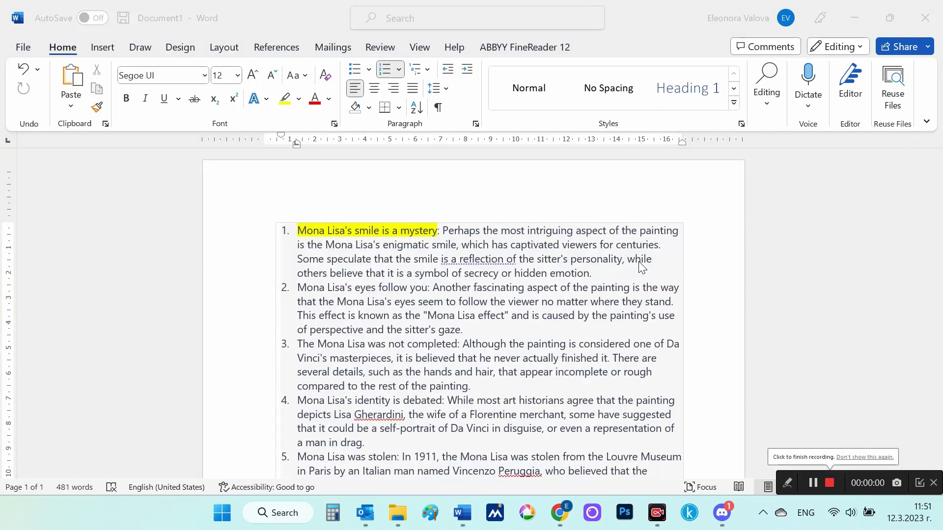
# - Switch back to Chrome and show Google image results for "mona lisa leonardo da vinci painting" in a new tab
pyautogui.hotkey('alt', 'Tab')
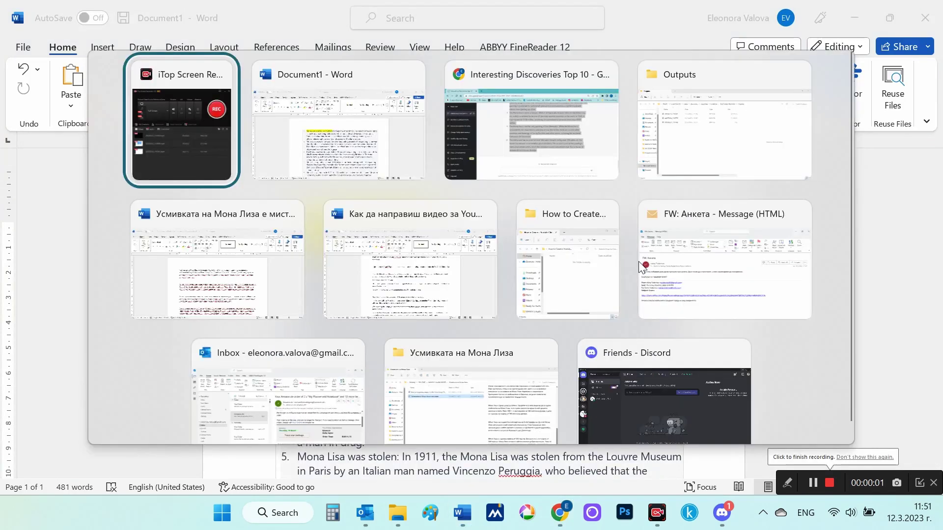
pyautogui.hotkey('alt', 'Tab')
pyautogui.hotkey('alt', 'Tab')
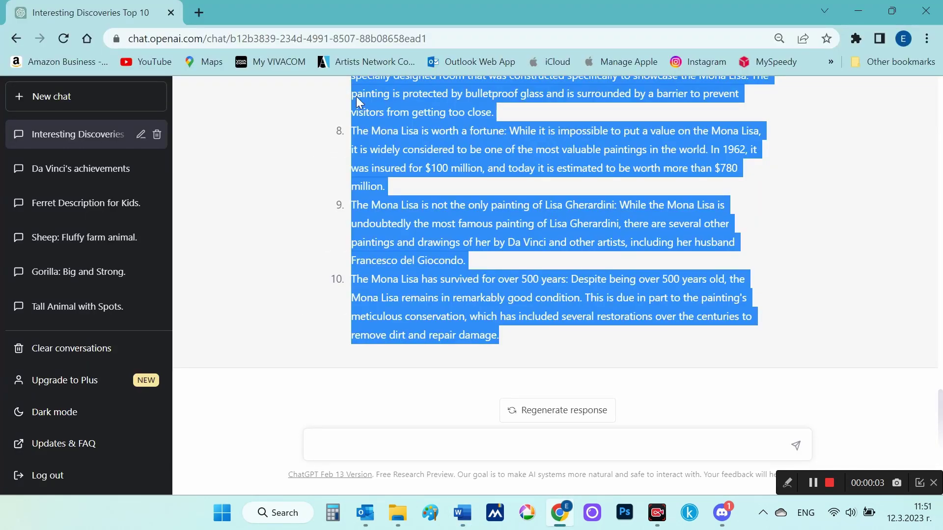
pyautogui.click(196, 15)
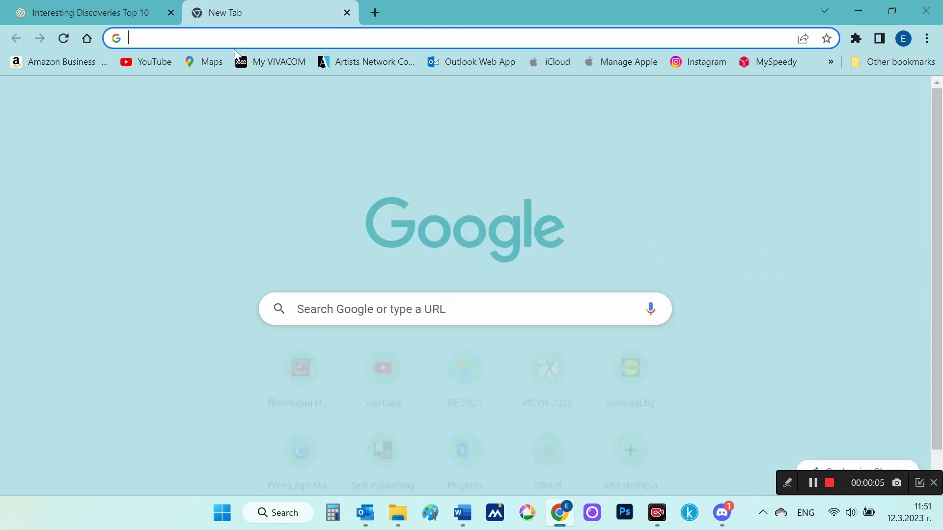
pyautogui.hotkey('ctrl', 'v')
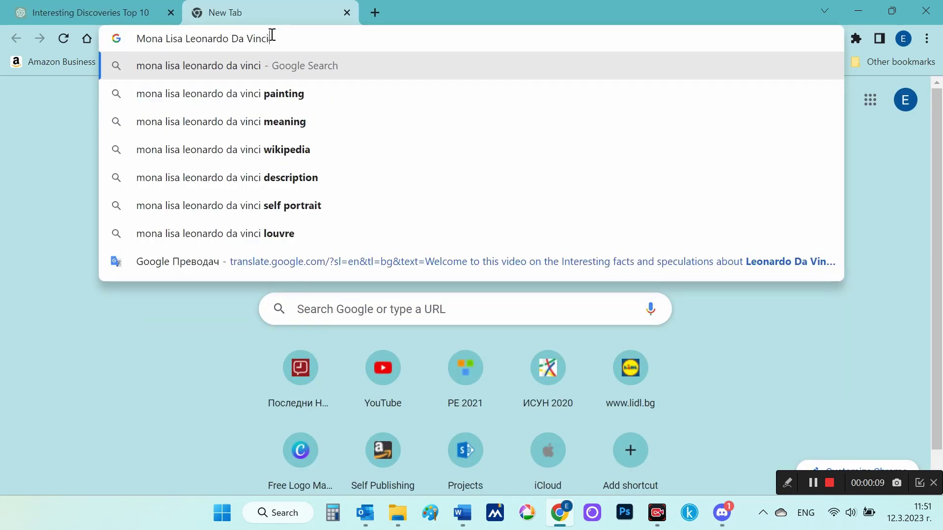
pyautogui.click(291, 93)
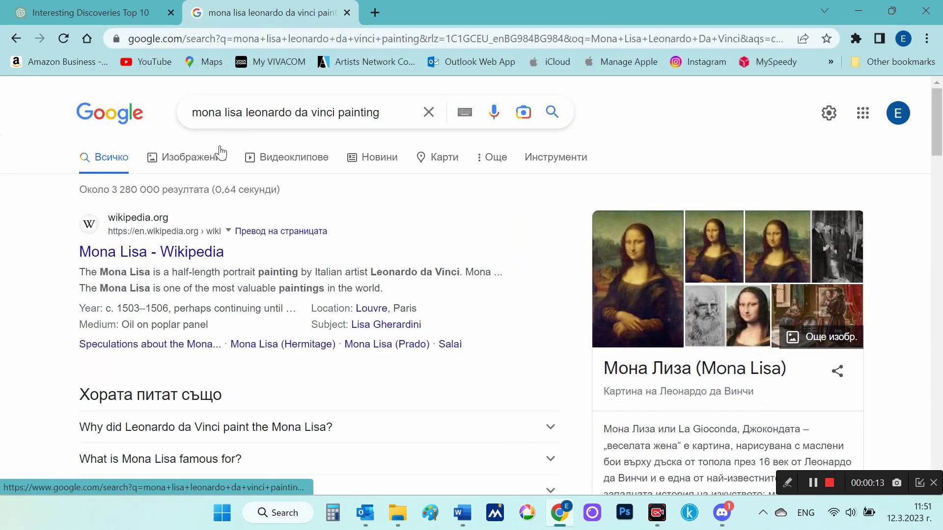
pyautogui.click(221, 157)
# - Save the Ville in Italia close-up thumbnail as "1-" in the Desktop folder "How to Create a Youtube Video Using ChatGPT and Text to Speech AI"
pyautogui.scroll(-2, 541, 296)
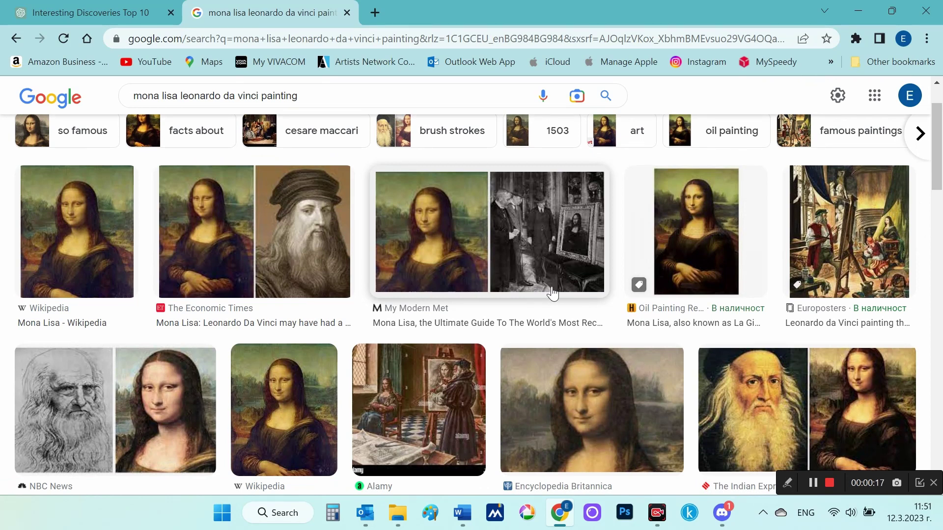
pyautogui.scroll(-5, 553, 293)
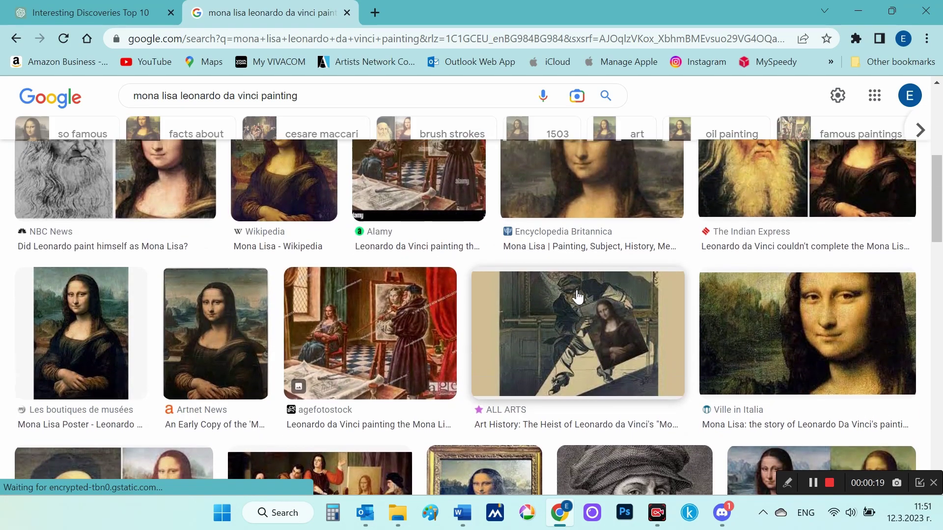
pyautogui.scroll(1, 577, 297)
pyautogui.scroll(-2, 577, 297)
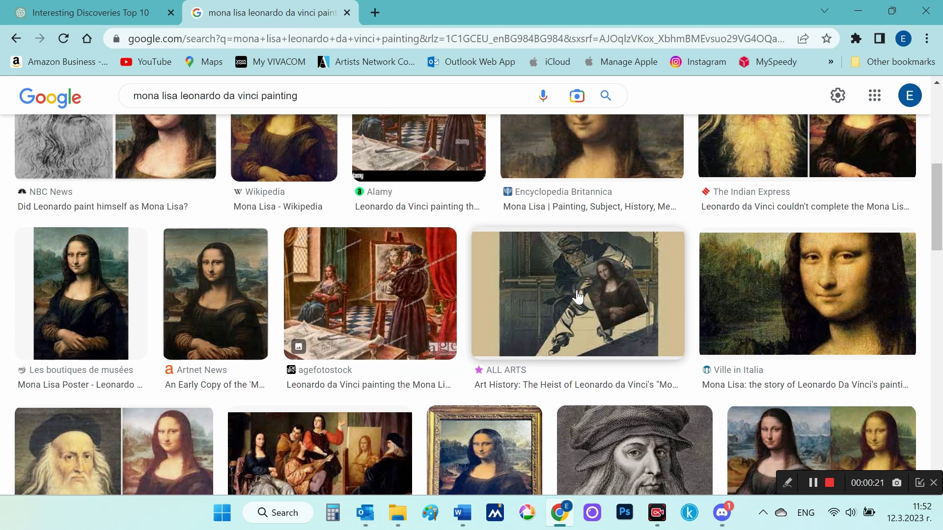
pyautogui.rightClick(777, 302)
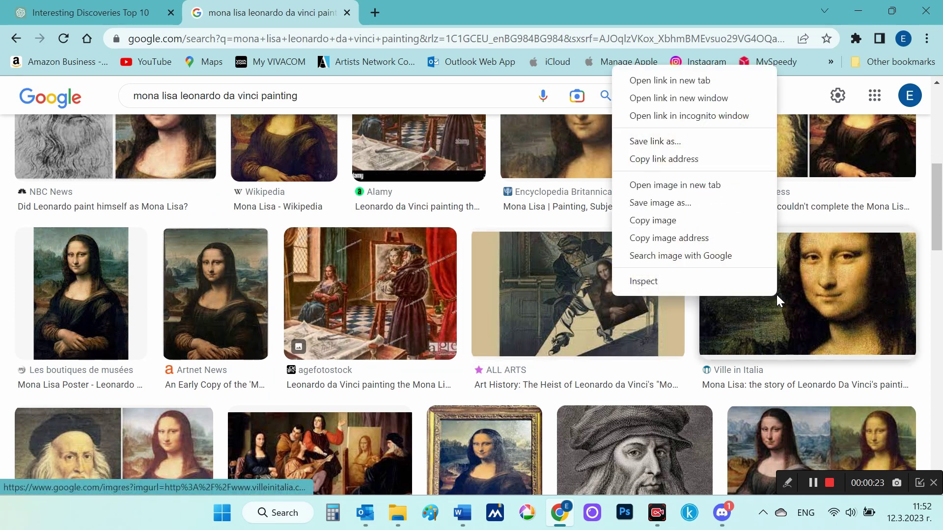
pyautogui.click(706, 202)
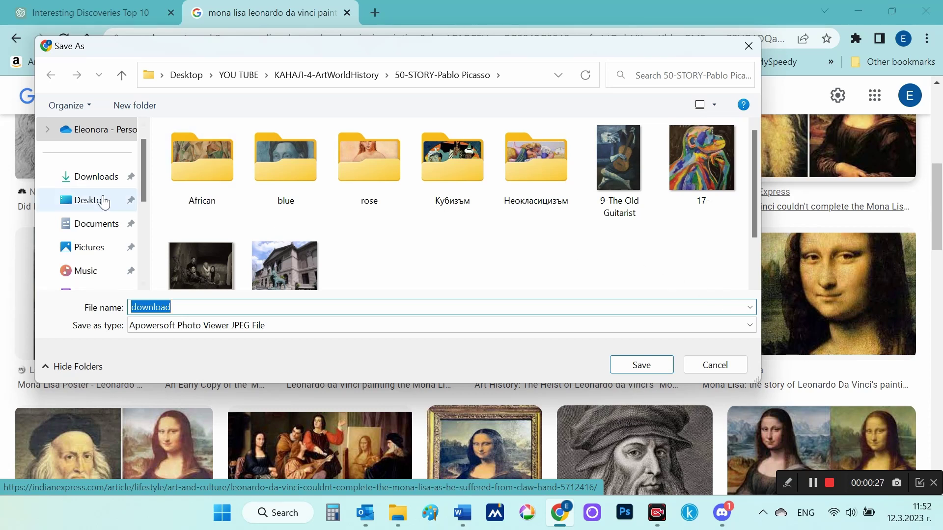
pyautogui.click(96, 200)
pyautogui.scroll(-1, 462, 267)
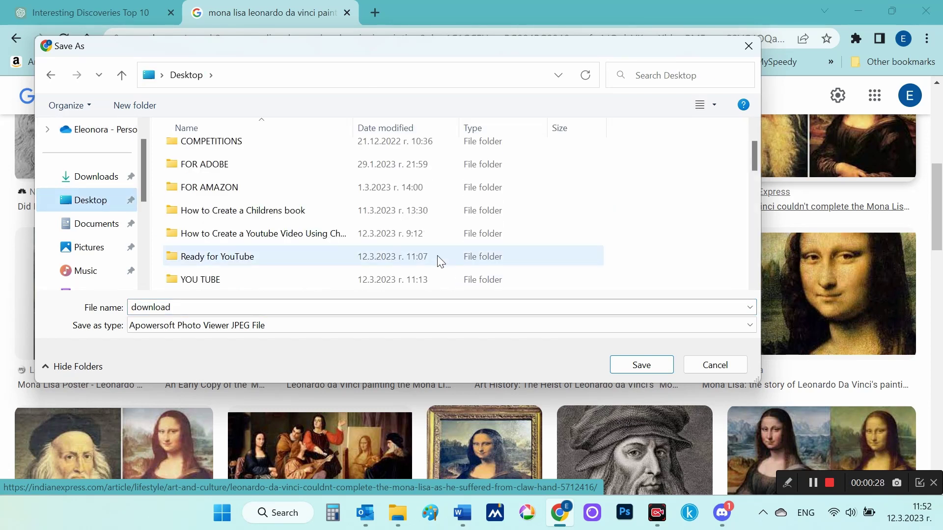
pyautogui.doubleClick(265, 233)
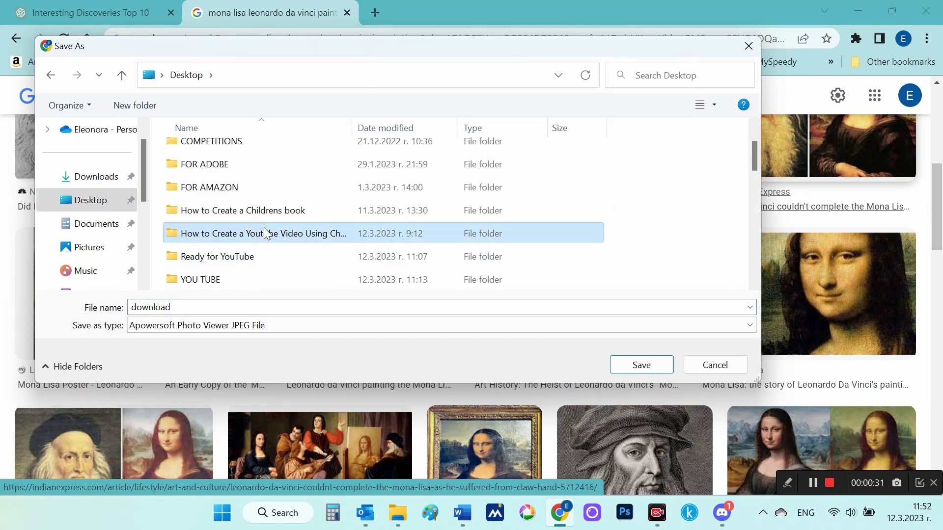
pyautogui.click(525, 306)
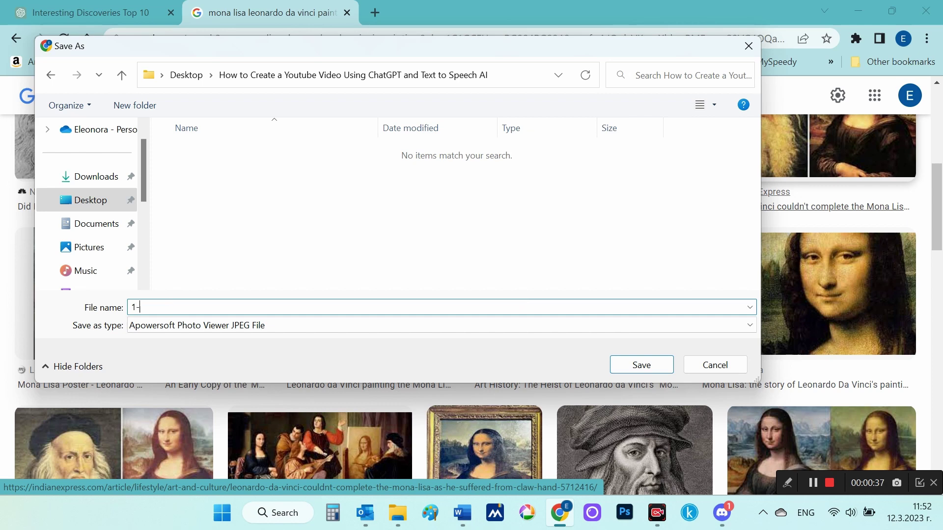
pyautogui.press('Return')
# - Open the preview of the Wikipedia Mona Lisa result and save its image to the same folder under the suggested name
pyautogui.scroll(2, 523, 311)
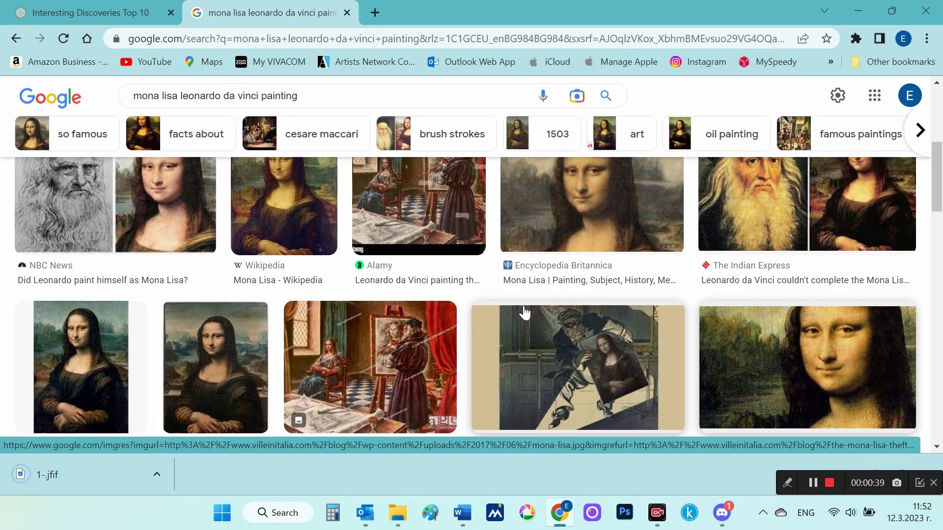
pyautogui.scroll(3, 524, 312)
pyautogui.scroll(-3, 671, 337)
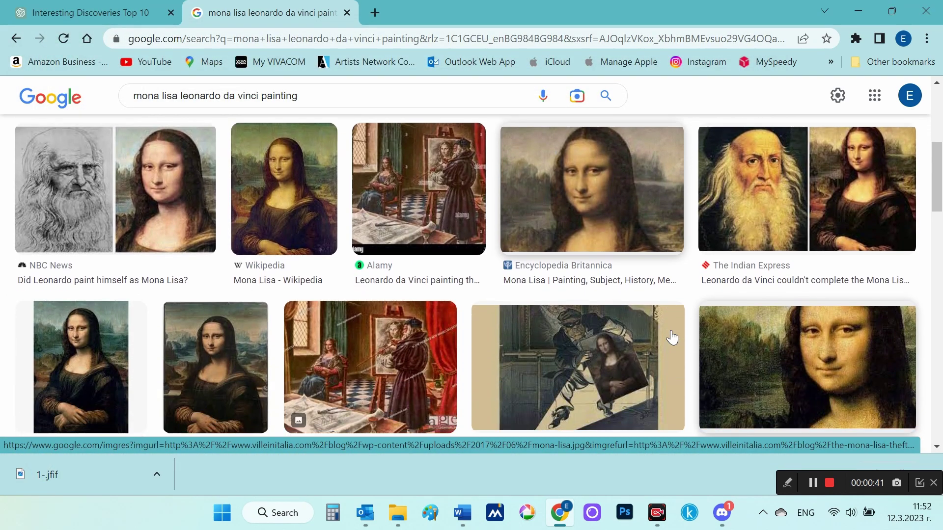
pyautogui.scroll(5, 671, 338)
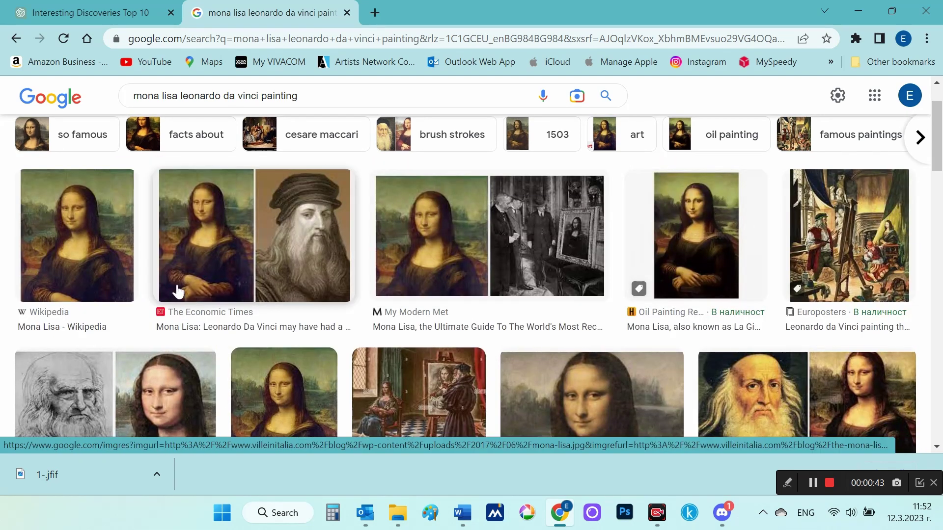
pyautogui.click(116, 253)
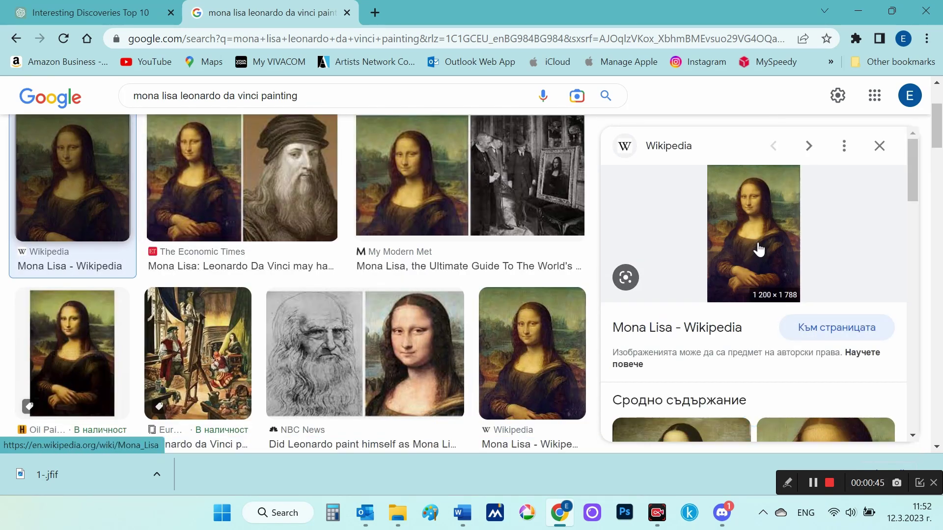
pyautogui.rightClick(757, 247)
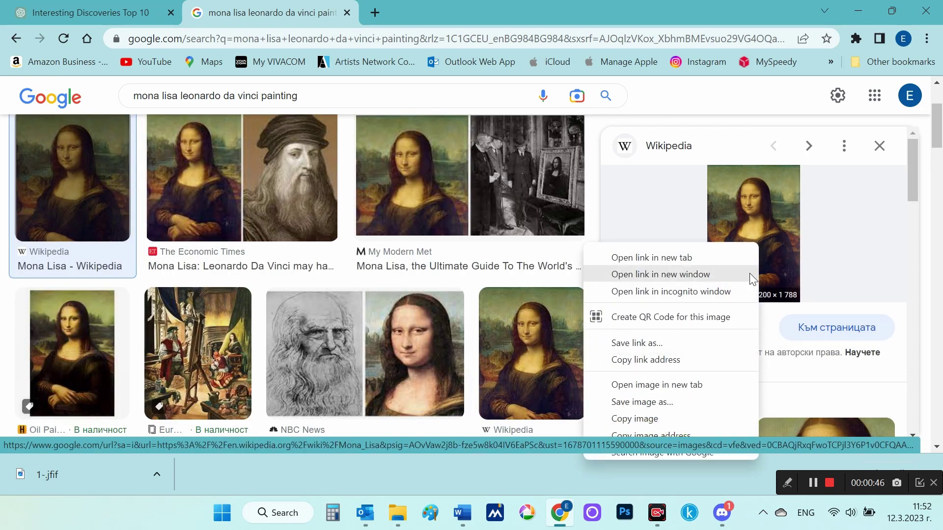
pyautogui.click(636, 402)
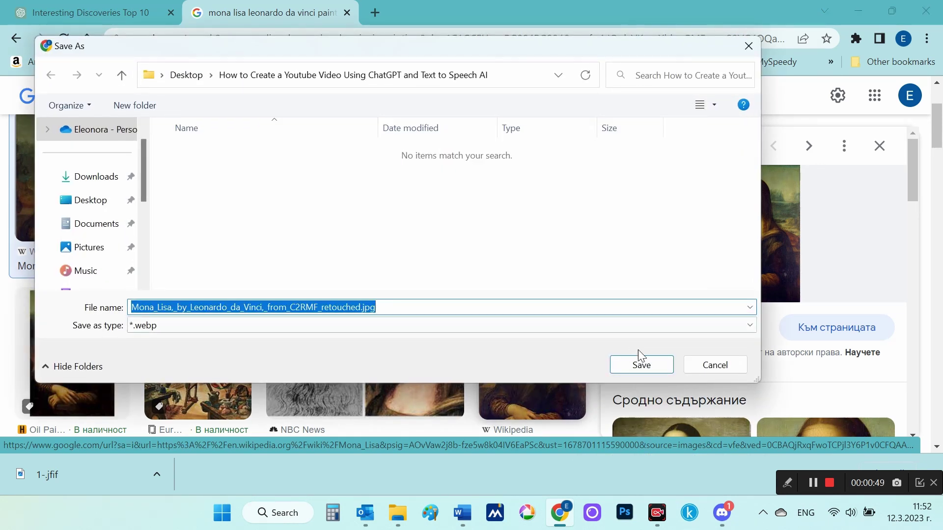
pyautogui.click(644, 368)
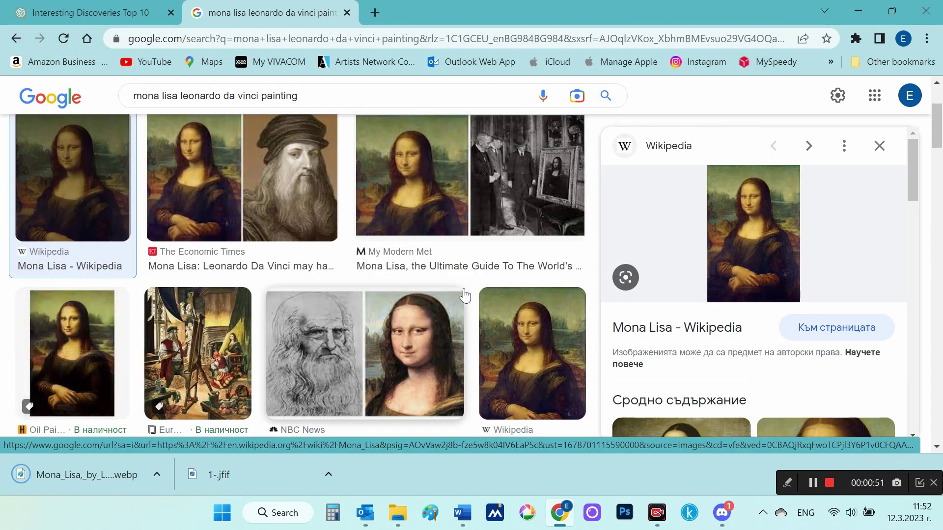
# - Preview The Economic Times image pairing Mona Lisa with Leonardo and save it to the project folder under the suggested name
pyautogui.scroll(1, 465, 295)
pyautogui.scroll(-2, 383, 308)
pyautogui.scroll(1, 501, 313)
pyautogui.scroll(2, 501, 313)
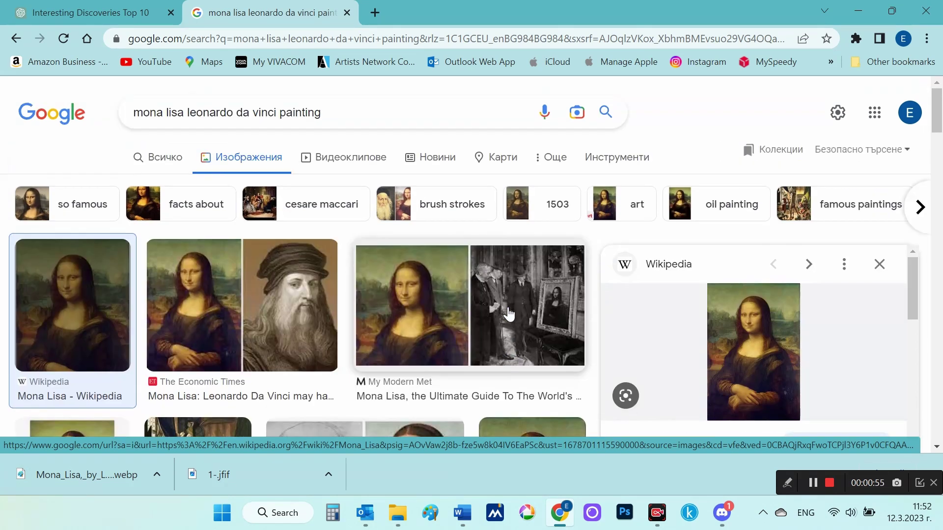
pyautogui.click(333, 310)
pyautogui.rightClick(766, 255)
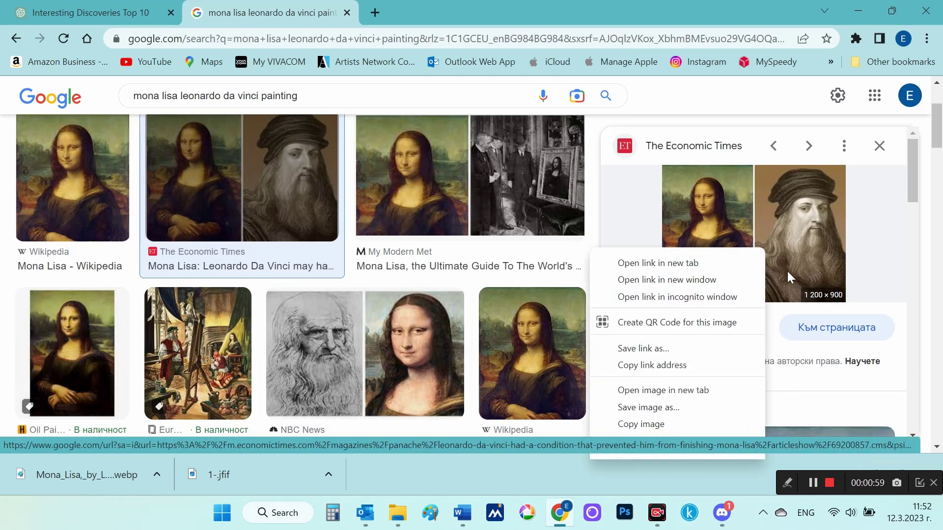
pyautogui.click(660, 410)
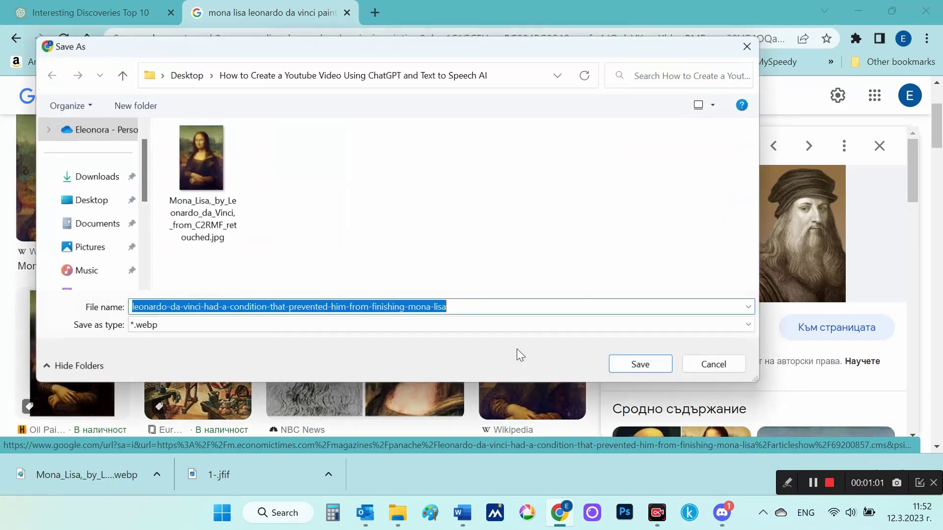
pyautogui.click(658, 366)
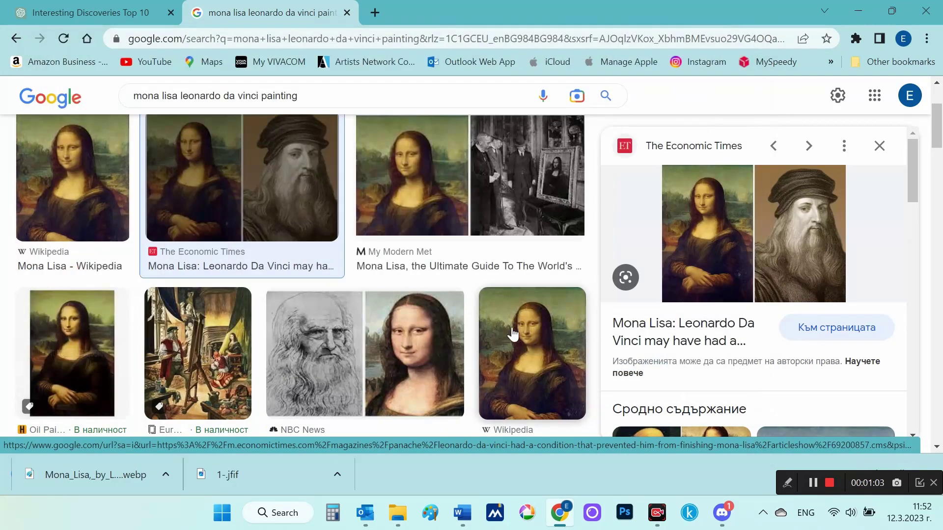
# - Preview the Ville in Italia close-up of Mona Lisa and try to save it to the project folder as "mona-lisa"
pyautogui.scroll(-4, 506, 330)
pyautogui.scroll(-4, 506, 330)
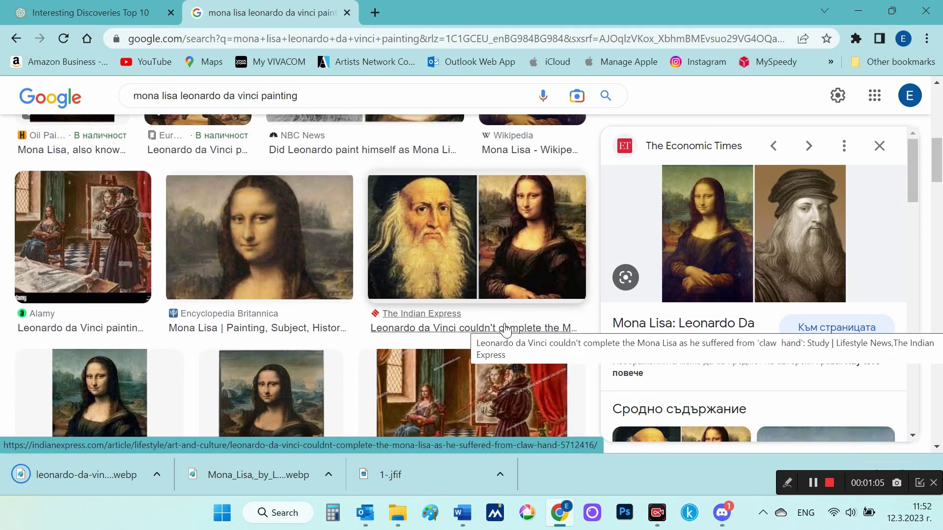
pyautogui.scroll(-3, 506, 330)
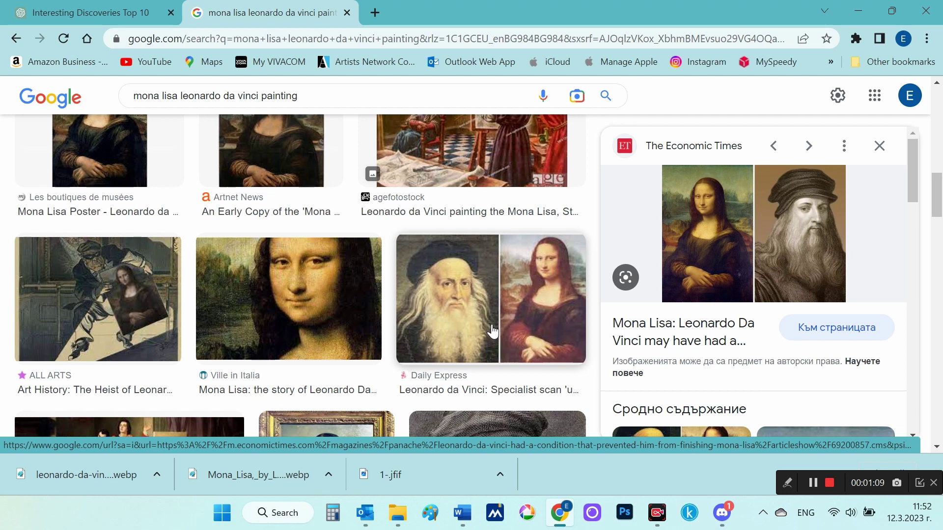
pyautogui.scroll(-3, 492, 332)
pyautogui.click(332, 184)
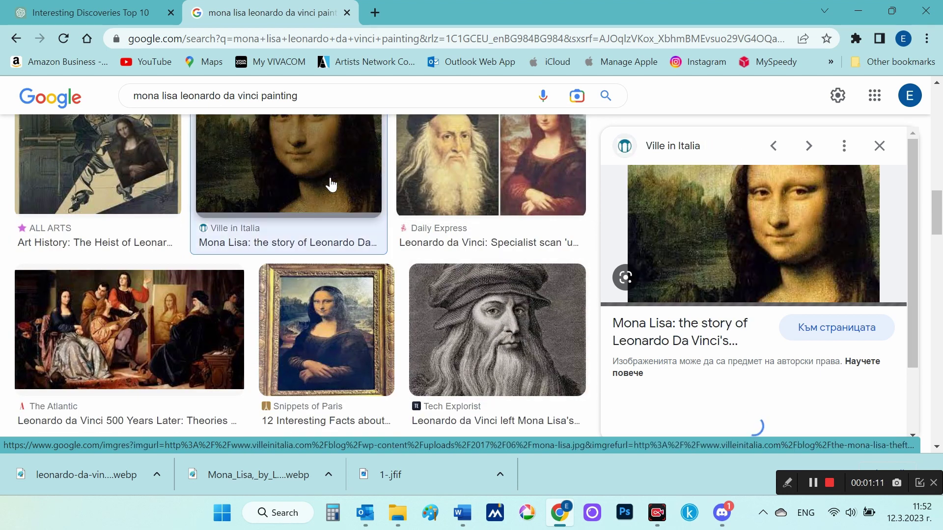
pyautogui.rightClick(755, 232)
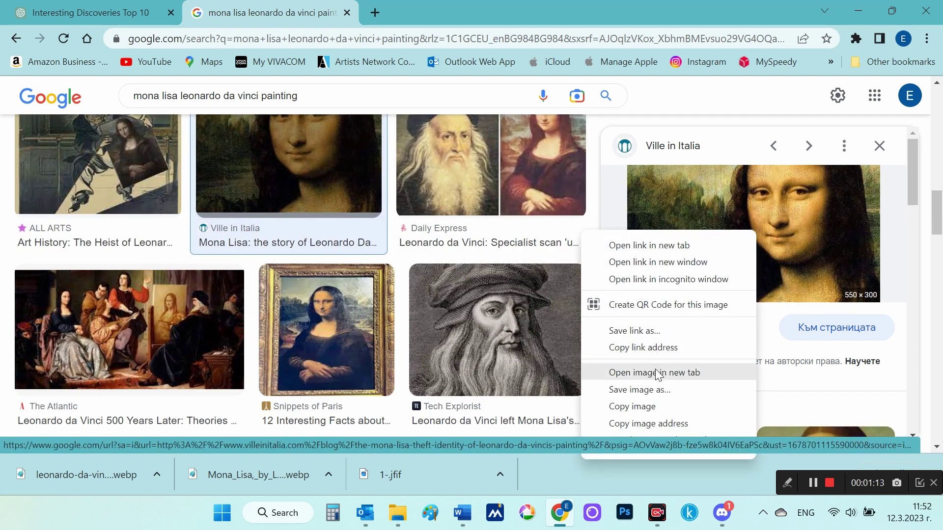
pyautogui.click(656, 390)
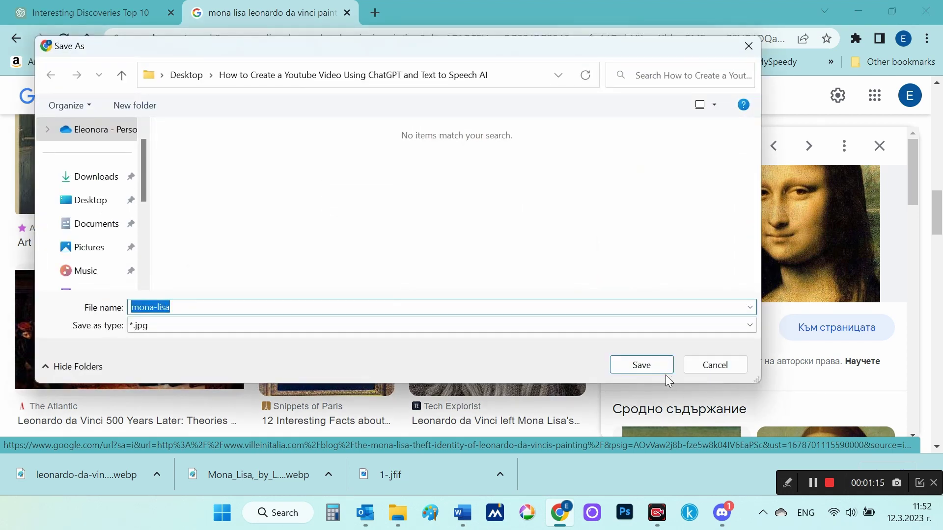
pyautogui.click(656, 367)
# - Browse the remaining image results for further usable pictures of Mona Lisa and return to the first results
pyautogui.scroll(-3, 478, 319)
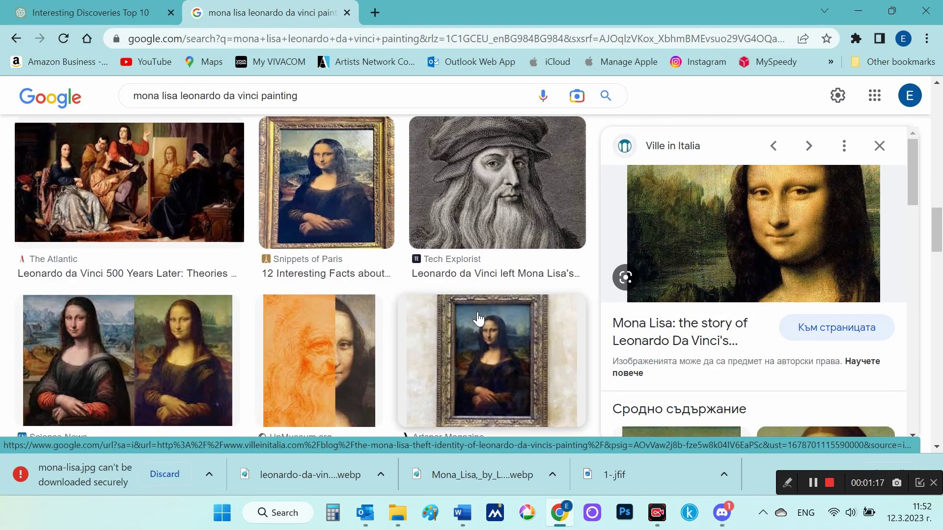
pyautogui.scroll(-5, 478, 319)
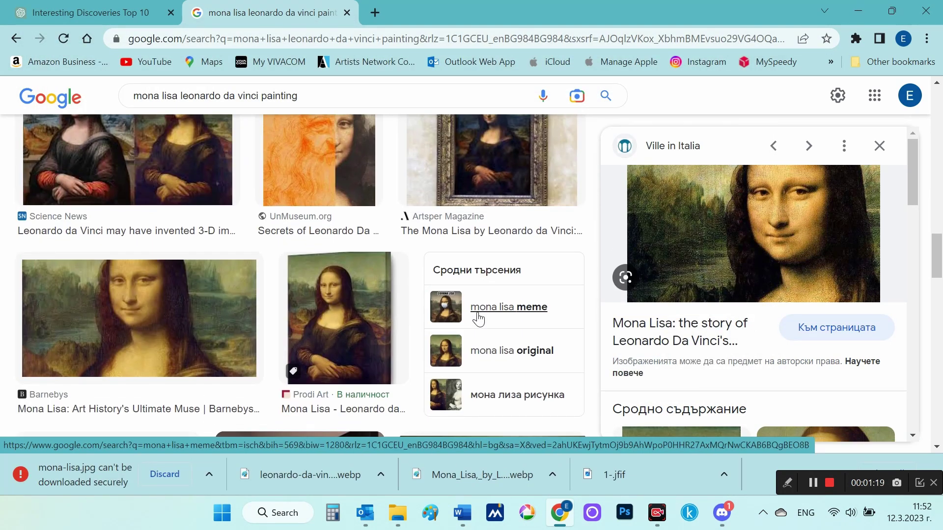
pyautogui.scroll(-6, 479, 319)
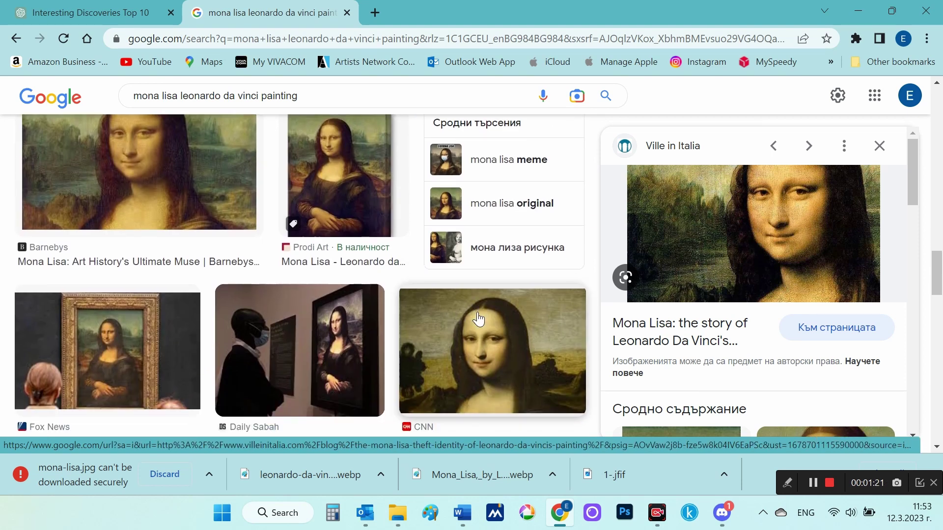
pyautogui.scroll(-4, 479, 319)
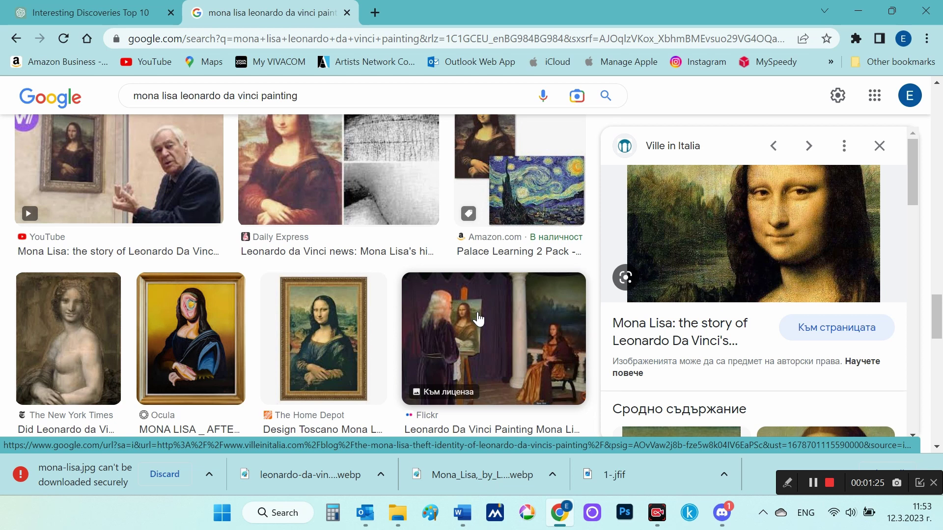
pyautogui.scroll(-2, 479, 320)
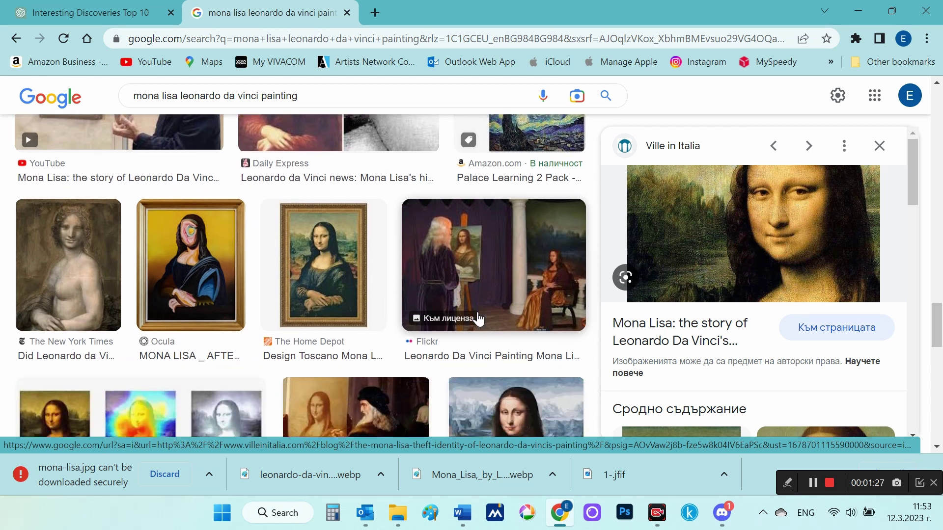
pyautogui.scroll(-3, 510, 319)
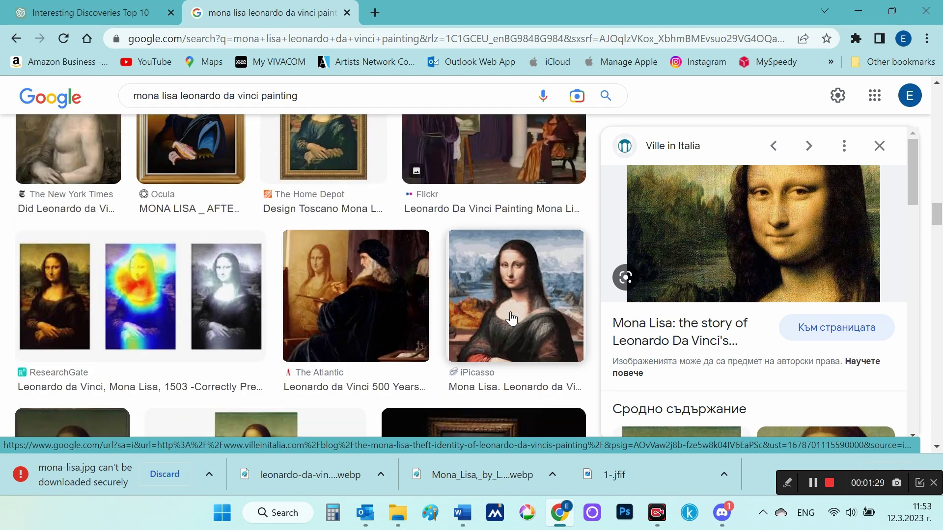
pyautogui.scroll(-3, 510, 319)
pyautogui.scroll(-3, 511, 319)
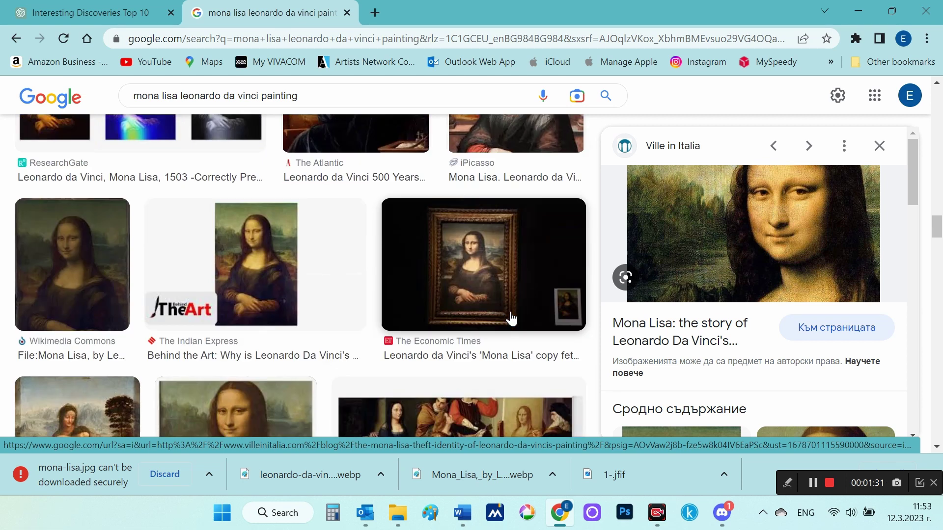
pyautogui.scroll(-2, 510, 319)
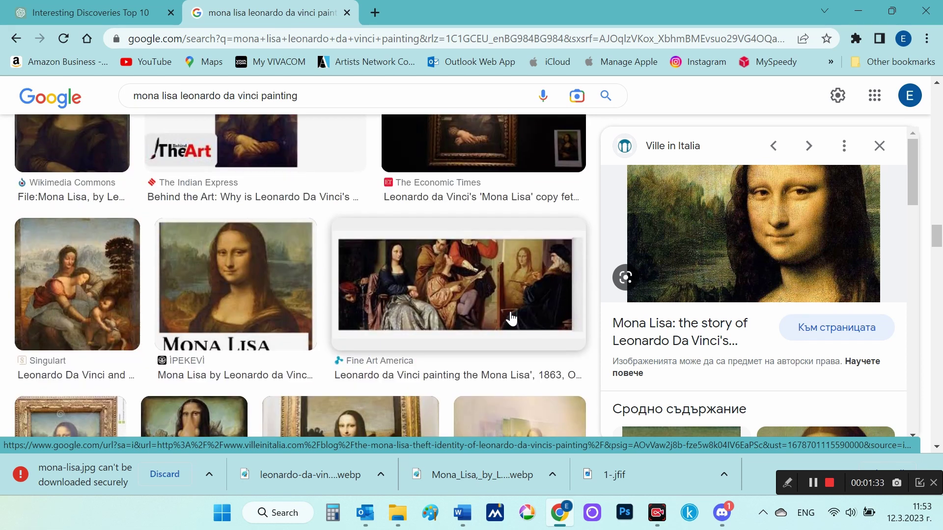
pyautogui.scroll(-10, 511, 319)
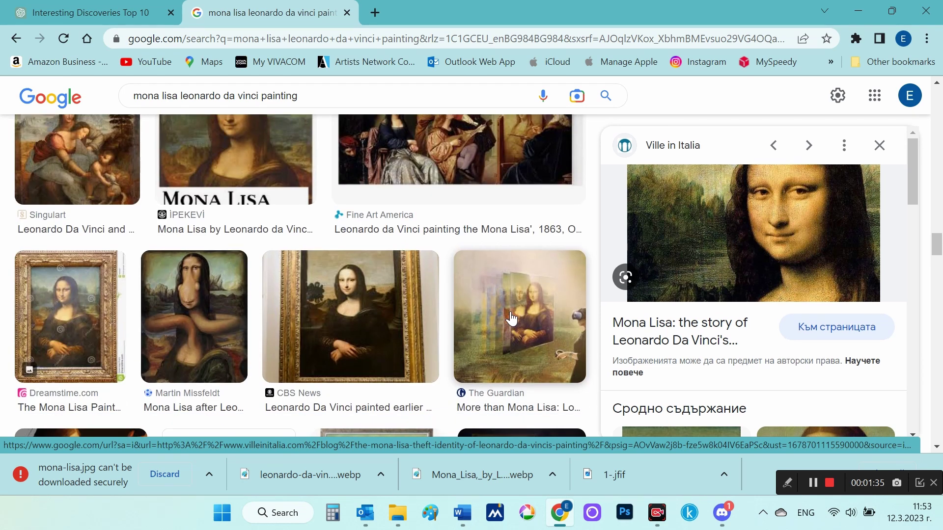
pyautogui.scroll(10, 511, 317)
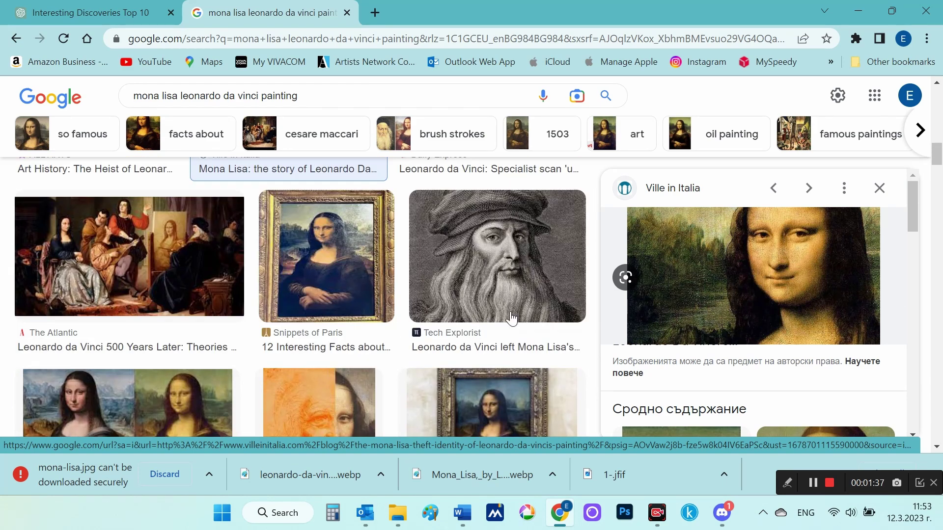
pyautogui.scroll(5, 510, 319)
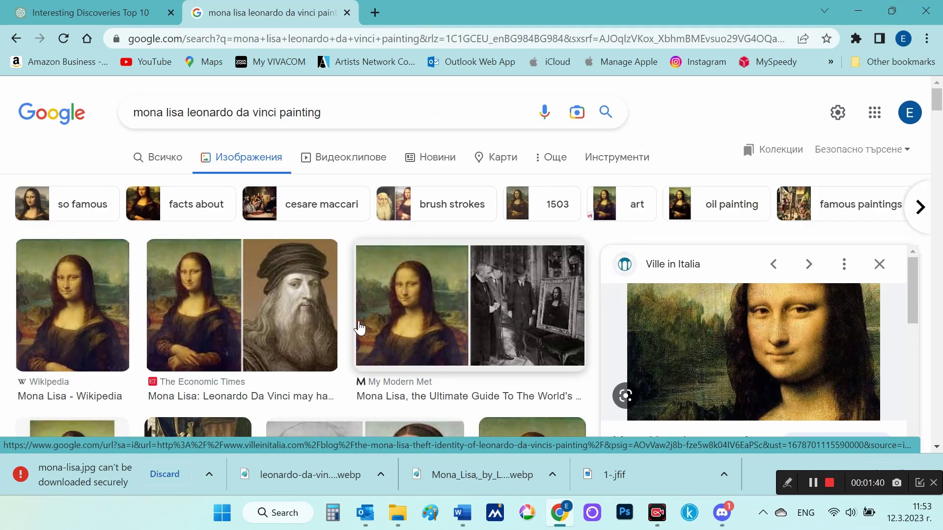
# - Preview the first Wikipedia result and open its Mona Lisa article from the preview image
pyautogui.click(78, 312)
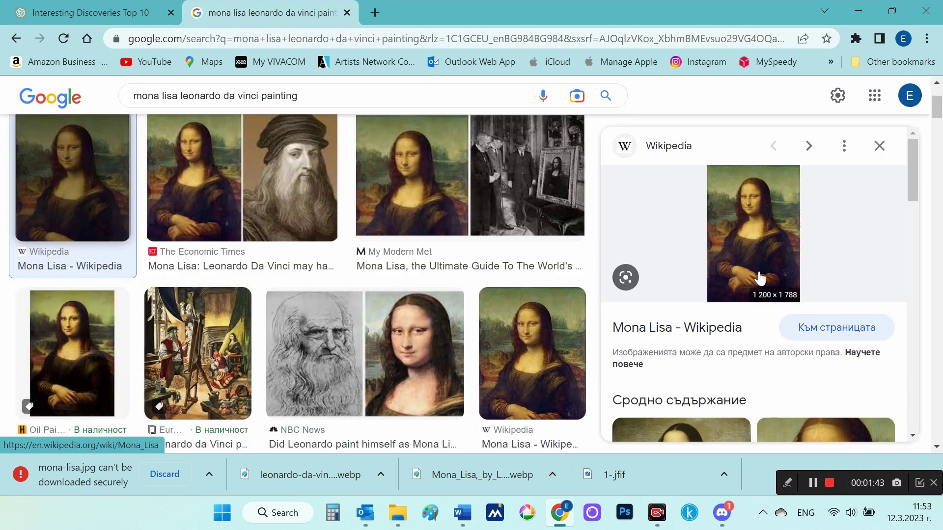
pyautogui.scroll(-3, 759, 279)
pyautogui.scroll(3, 760, 277)
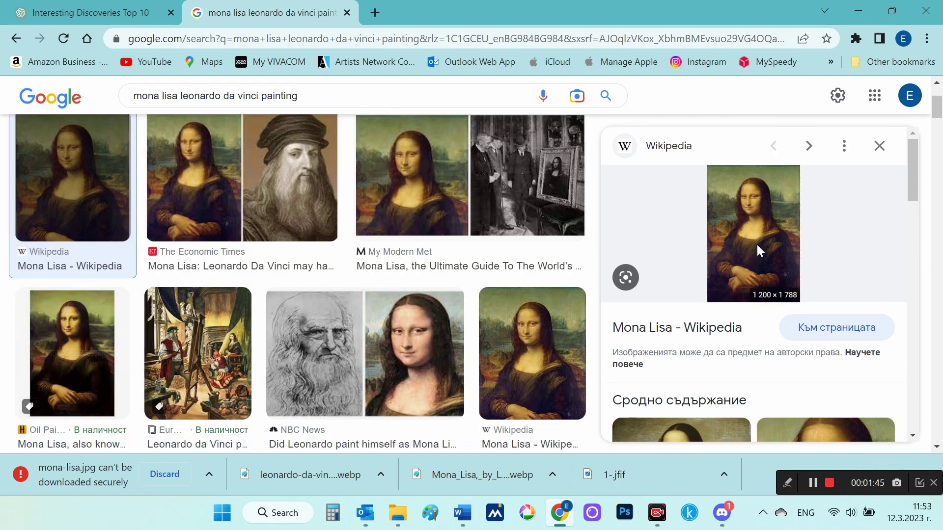
pyautogui.click(758, 250)
pyautogui.scroll(-3, 591, 212)
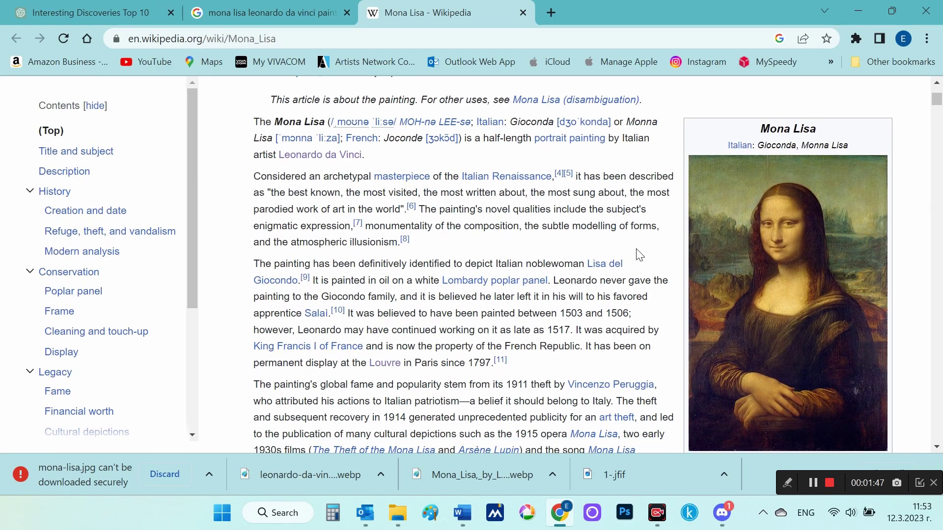
# - Save the article's infobox painting to the project folder as a JPG under its suggested name
pyautogui.rightClick(818, 288)
pyautogui.click(751, 194)
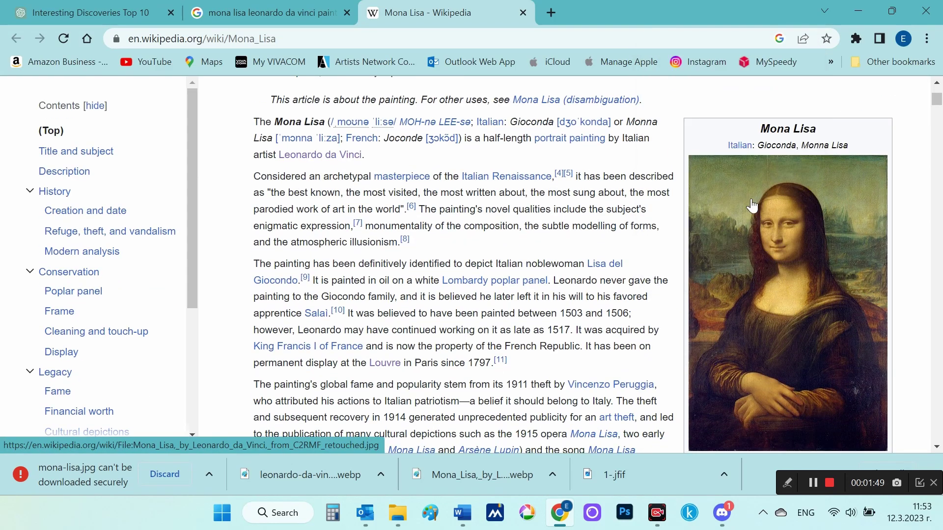
pyautogui.click(649, 363)
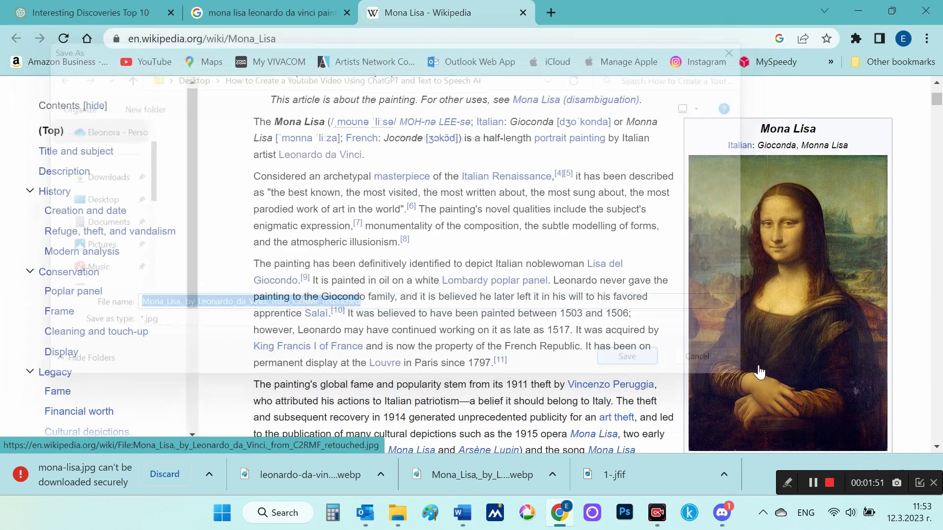
# - Find the right-side background detail in the article's Description section and save that image under its suggested name
pyautogui.scroll(-13, 783, 353)
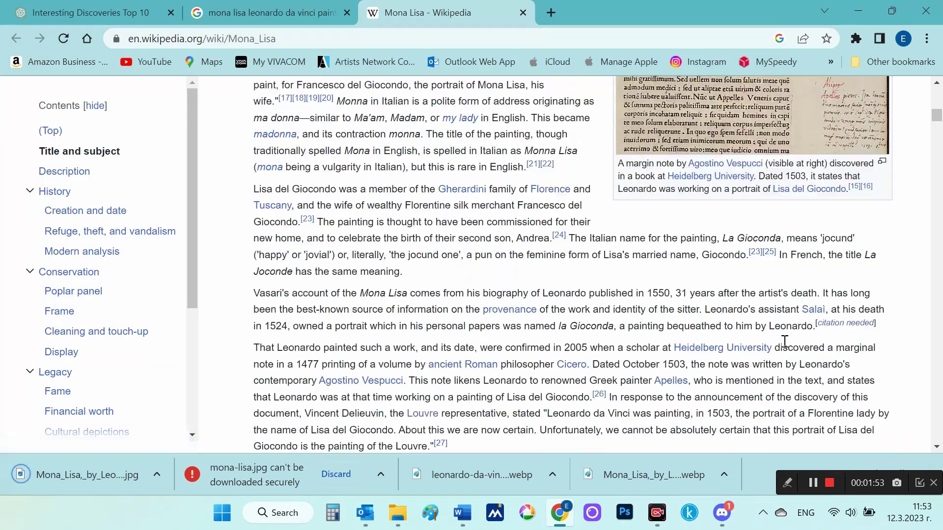
pyautogui.scroll(-7, 785, 341)
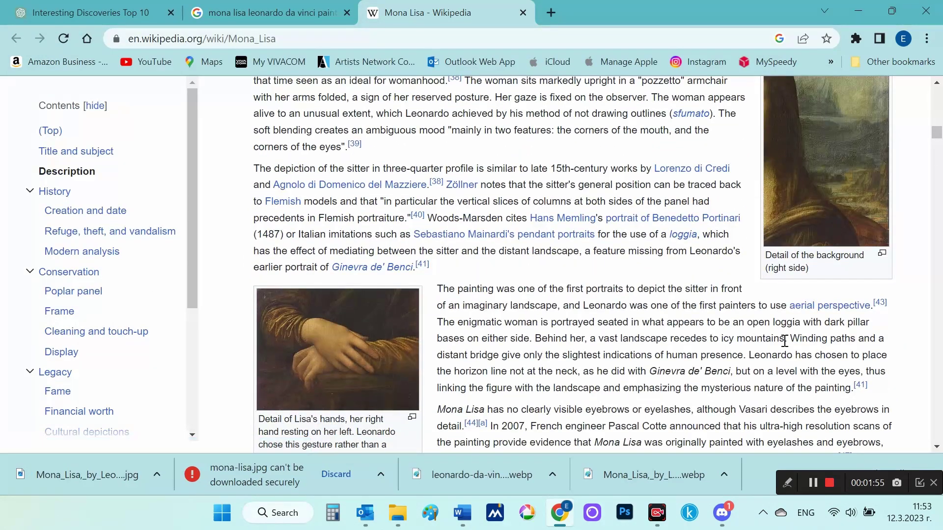
pyautogui.scroll(2, 815, 306)
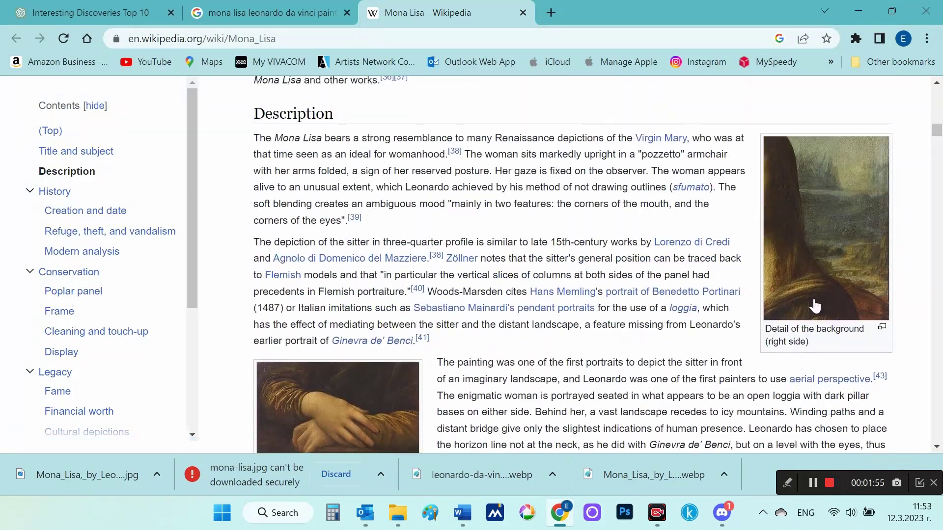
pyautogui.rightClick(810, 250)
pyautogui.click(695, 409)
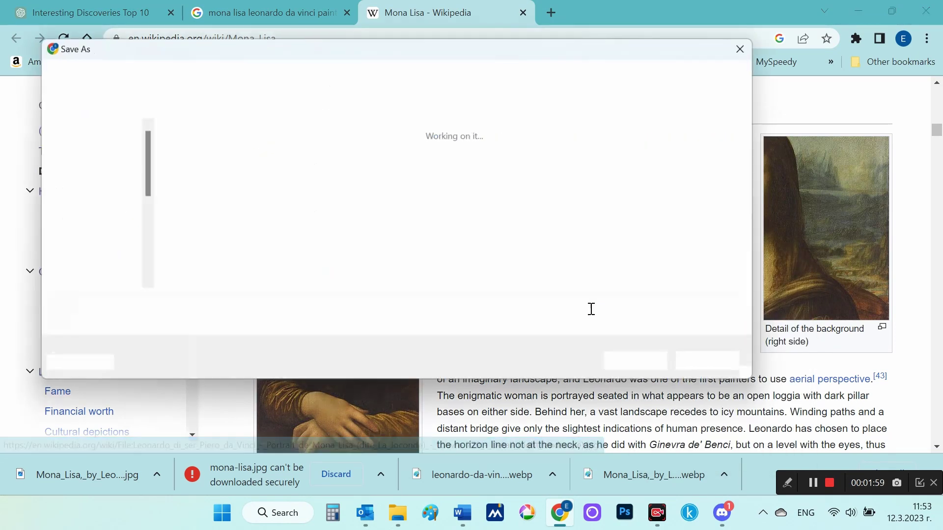
pyautogui.click(647, 371)
# - Save the image showing the detail of Lisa's hands to the project folder under its suggested name
pyautogui.scroll(-2, 785, 336)
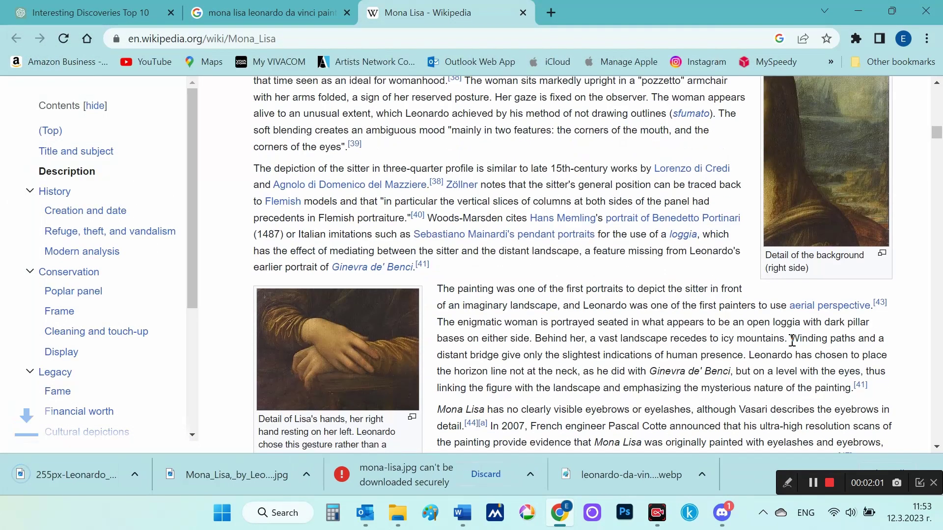
pyautogui.scroll(-2, 418, 339)
pyautogui.rightClick(369, 290)
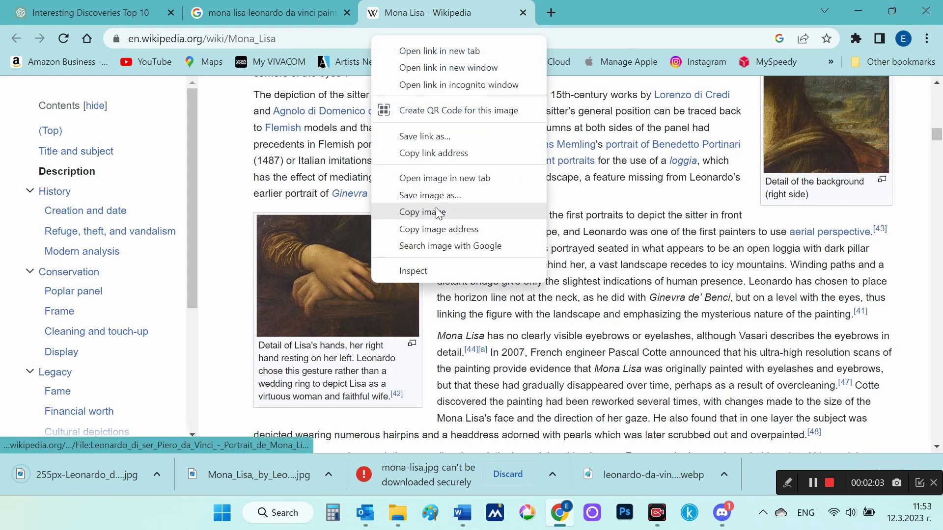
pyautogui.click(432, 193)
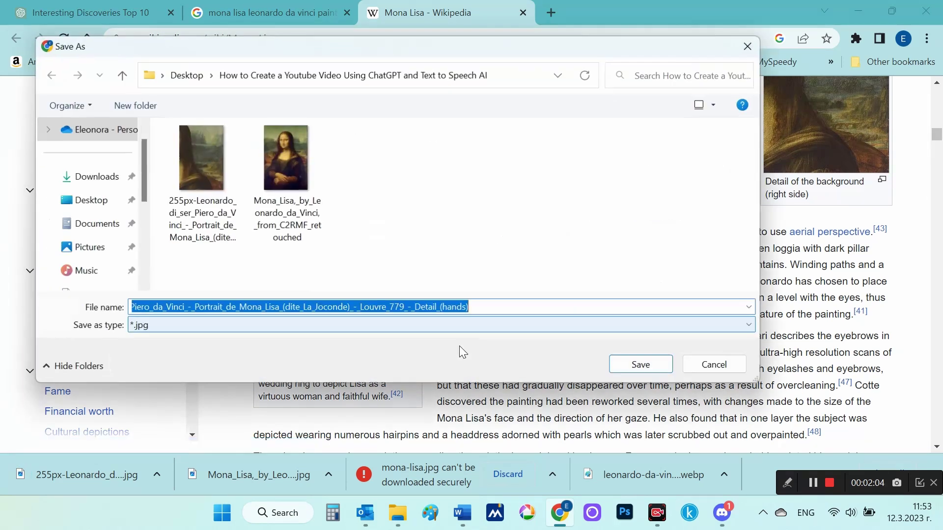
pyautogui.click(641, 365)
# - Return to the Google image results, preview the UnMuseum.org half-sketch, half-portrait image and save it to the project folder as "images"
pyautogui.scroll(-3, 786, 334)
pyautogui.scroll(-10, 796, 328)
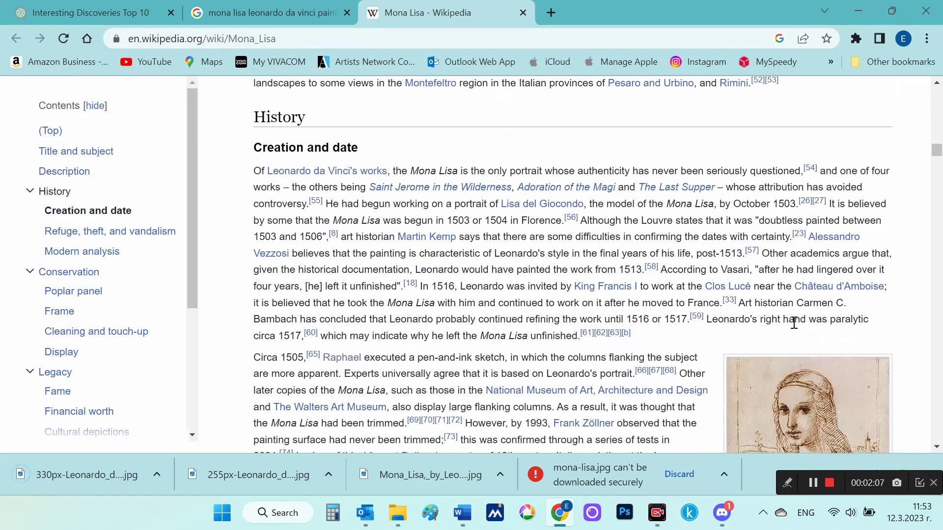
pyautogui.scroll(-2, 651, 320)
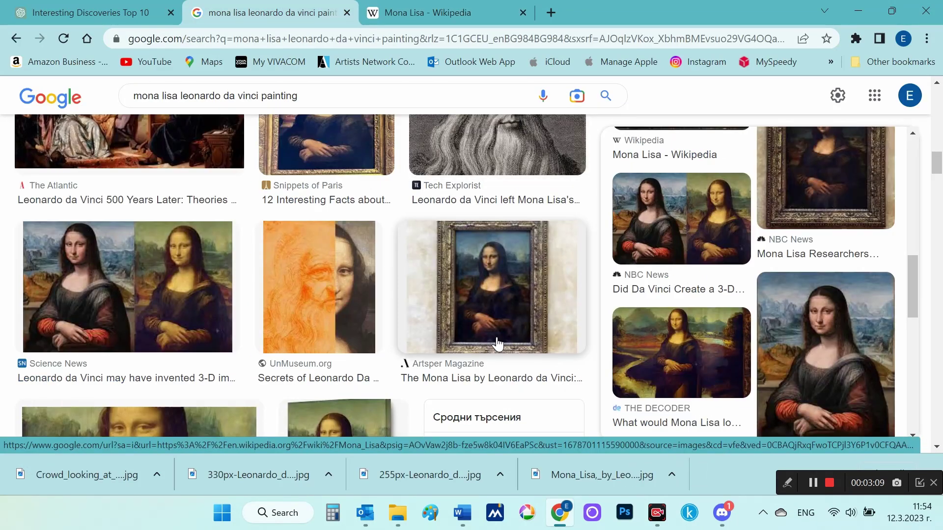
pyautogui.click(336, 305)
pyautogui.rightClick(736, 253)
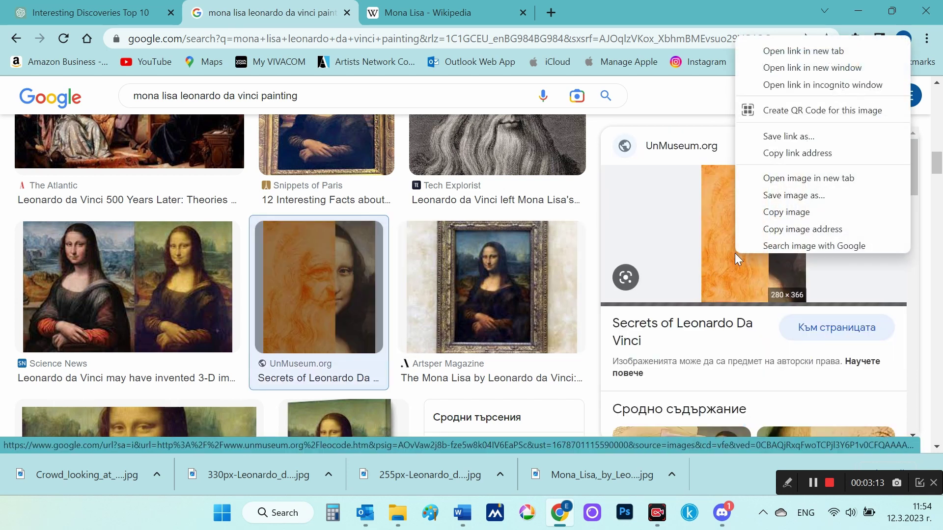
pyautogui.click(788, 195)
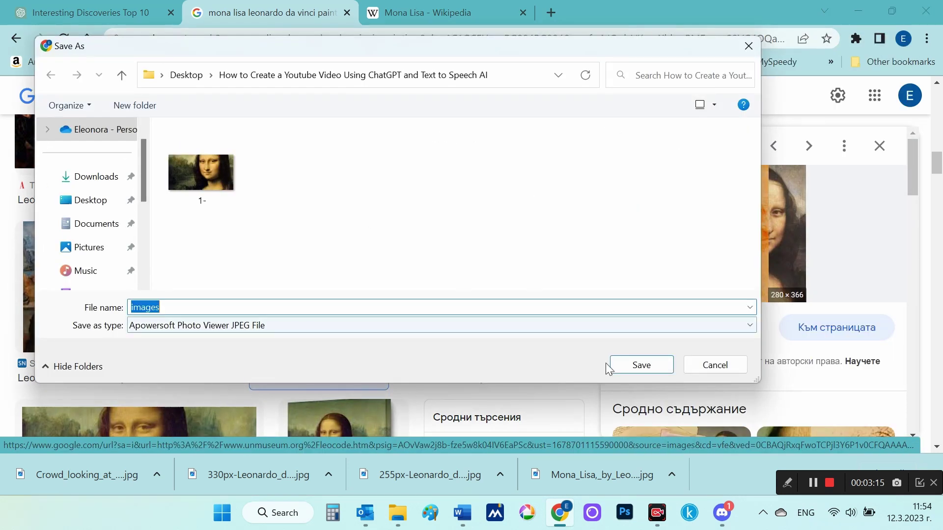
pyautogui.click(664, 362)
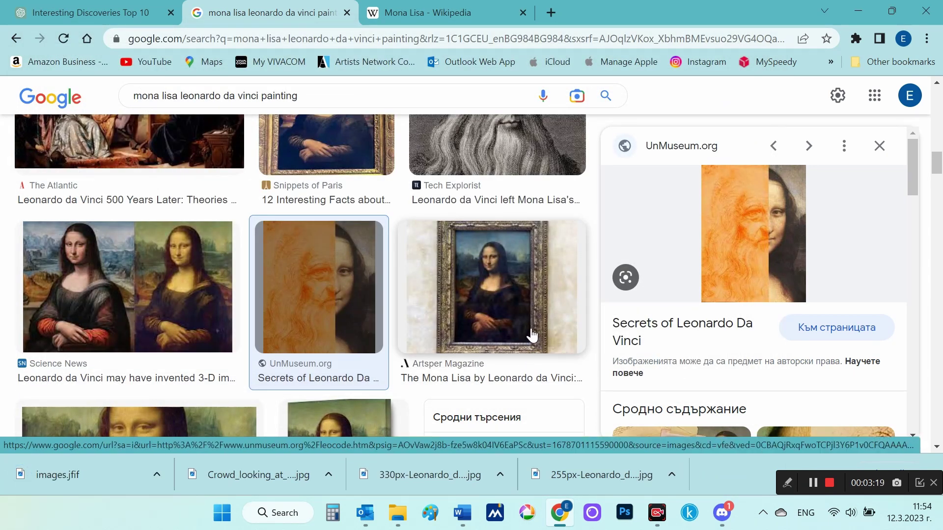
pyautogui.scroll(-3, 532, 336)
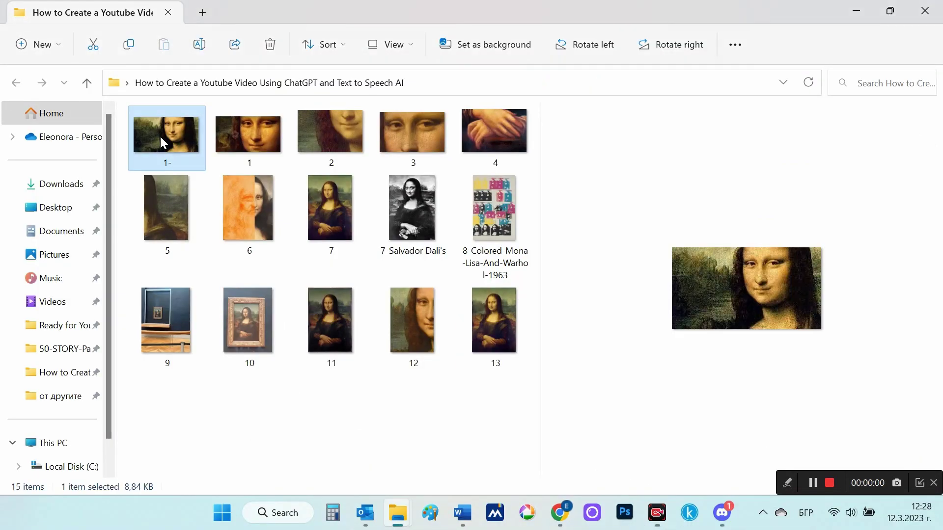
# - In File Explorer, preview the numbered Mona Lisa images in the project folder one after another, through image 13
pyautogui.press('Right')
pyautogui.press('Right')
pyautogui.press('Right')
pyautogui.press('Right')
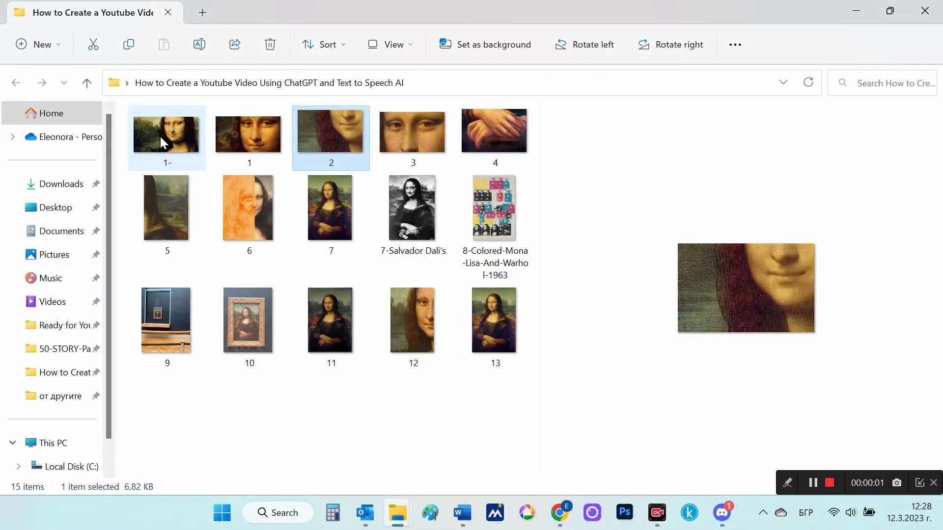
pyautogui.press('Right')
pyautogui.press('Right')
pyautogui.press('Right')
pyautogui.press('Right')
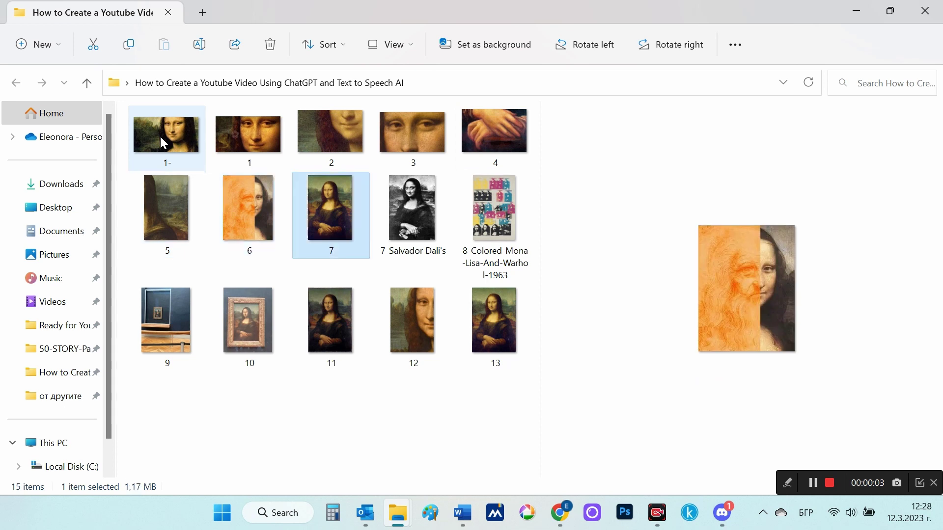
pyautogui.press('Right')
pyautogui.press('Right')
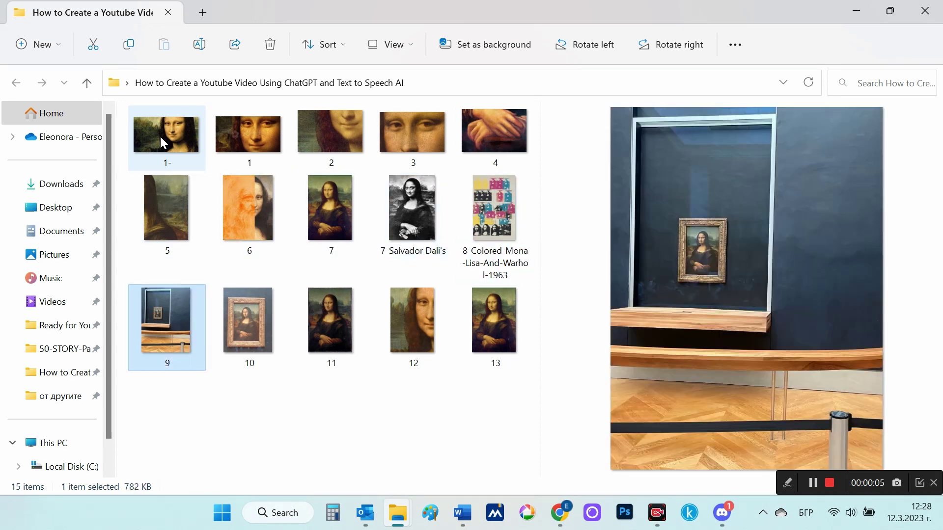
pyautogui.press('Right')
pyautogui.press('Right')
pyautogui.press('Right')
pyautogui.press('Right')
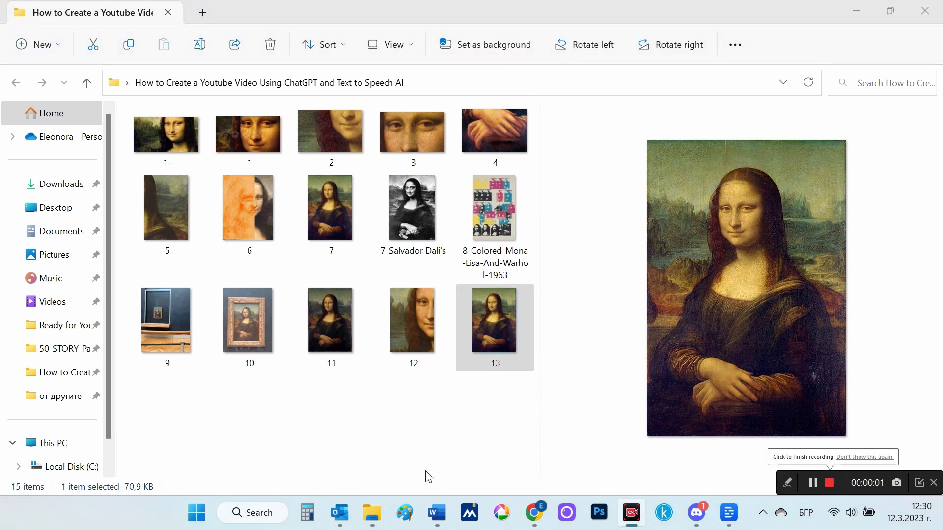
# - Switch to Word, remove the list numbering from the entire Mona Lisa text and copy all of it
pyautogui.click(438, 515)
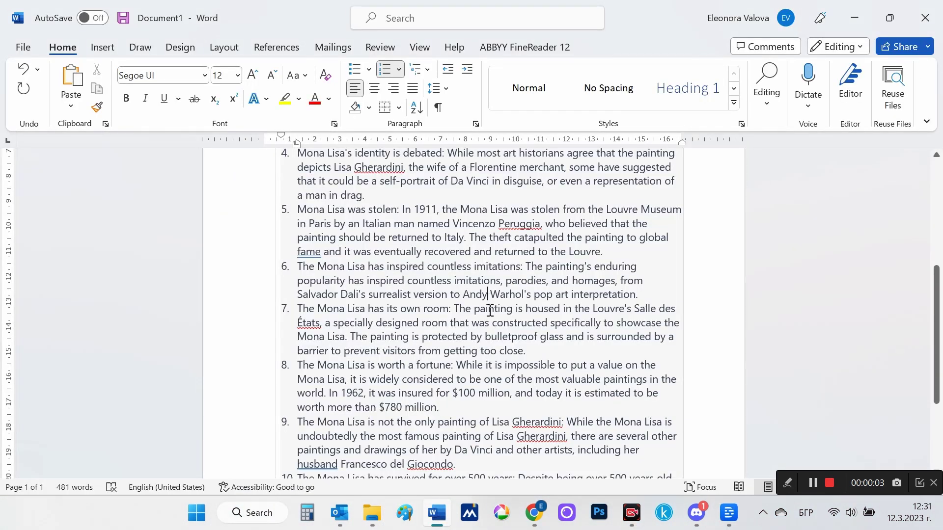
pyautogui.scroll(6, 490, 311)
pyautogui.hotkey('ctrl', 'a')
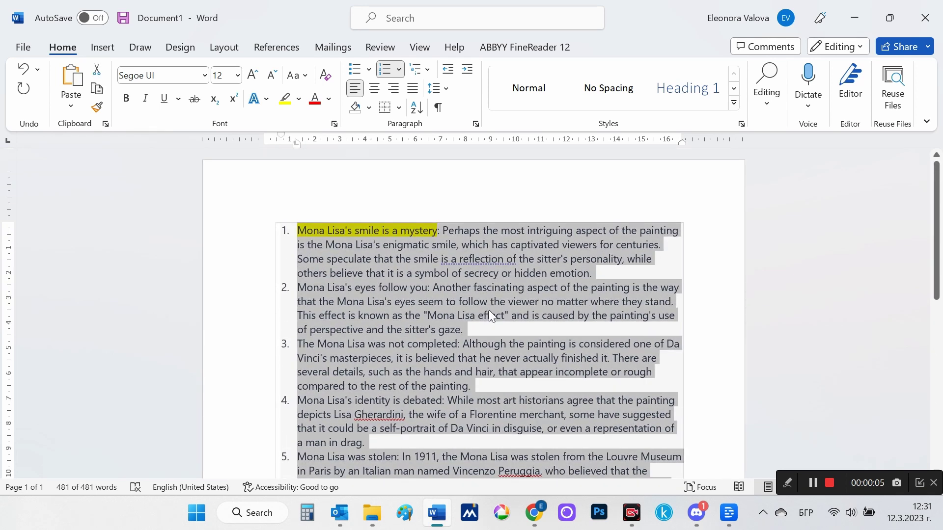
pyautogui.click(385, 69)
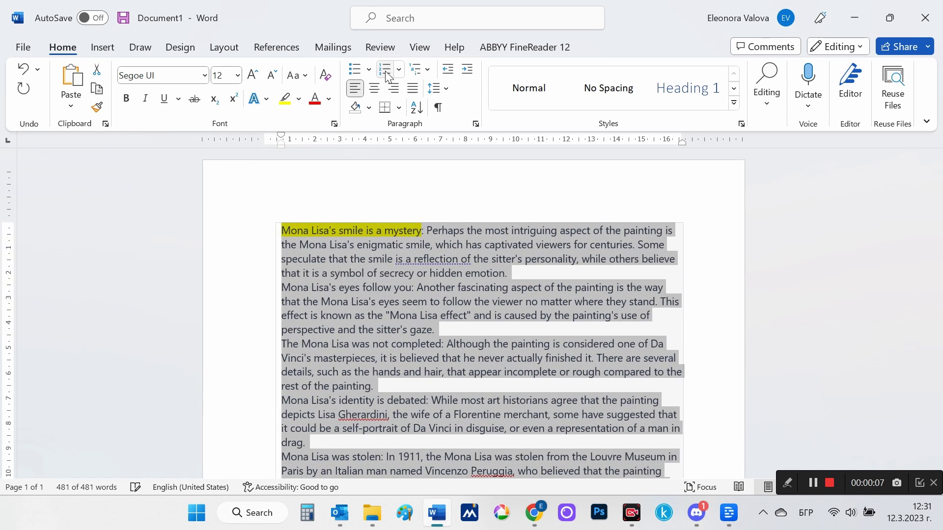
pyautogui.rightClick(410, 287)
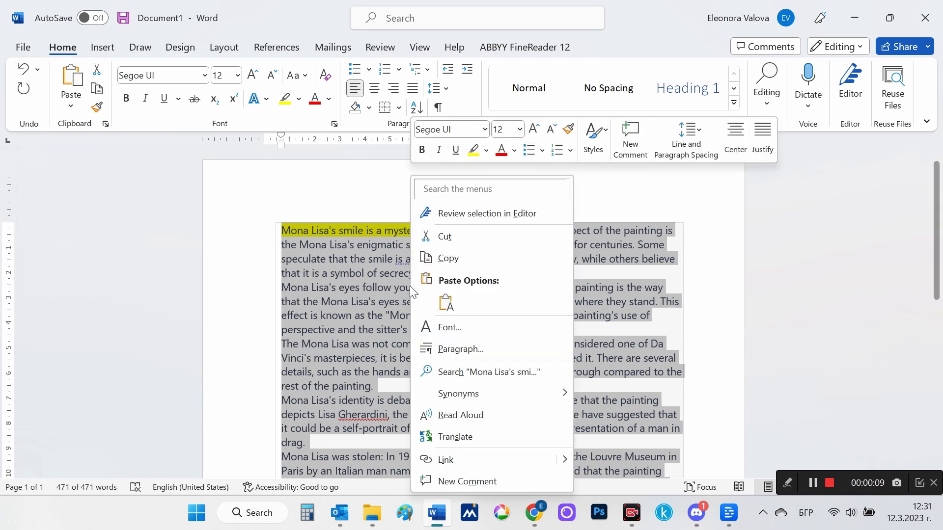
pyautogui.click(447, 258)
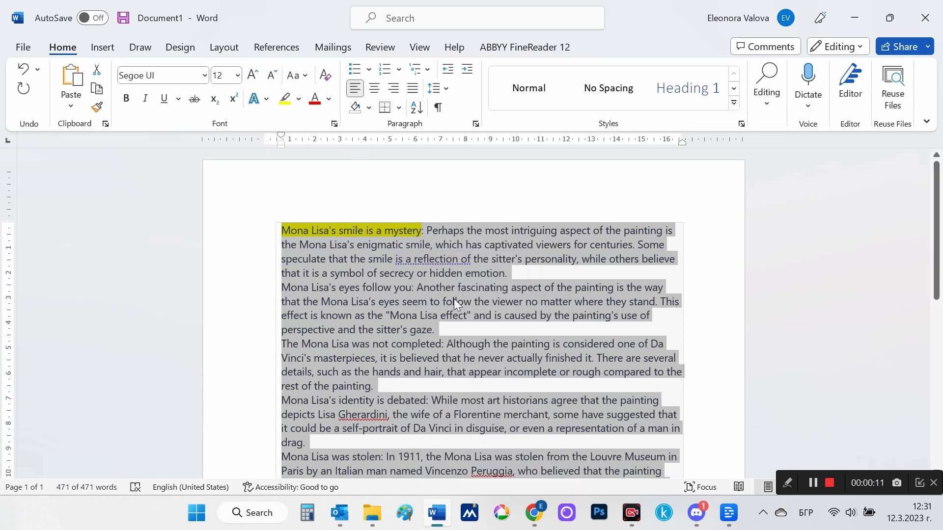
pyautogui.scroll(-8, 455, 299)
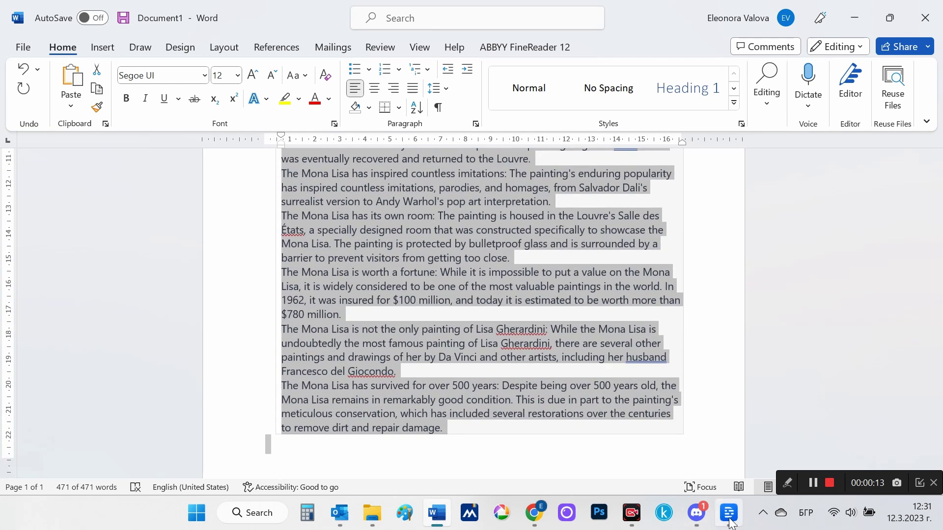
# - Switch to Descript and paste the copied Mona Lisa text into the Record Here composition
pyautogui.click(729, 513)
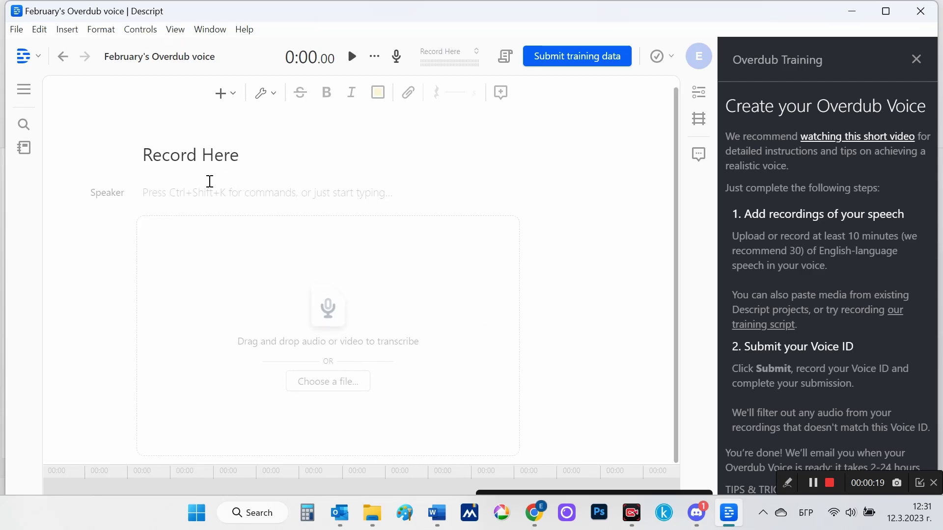
pyautogui.hotkey('ctrl', 'v')
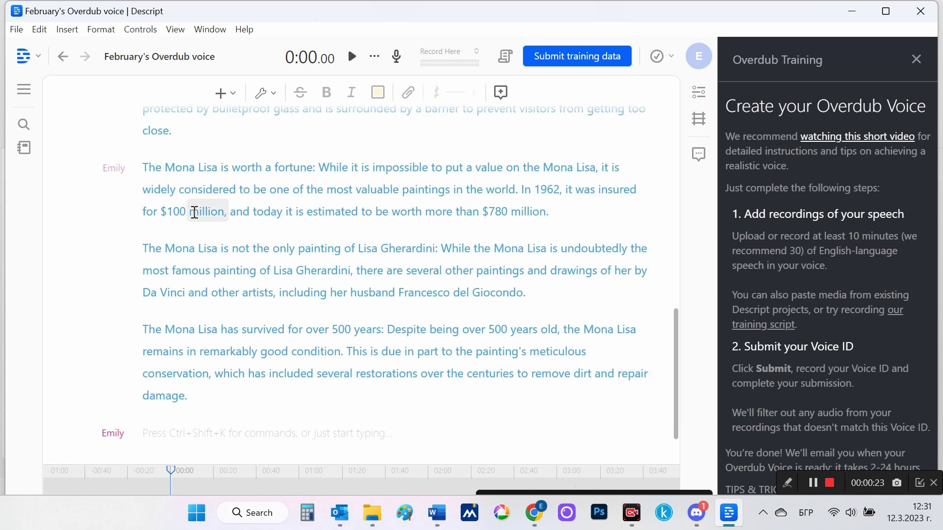
pyautogui.scroll(1, 242, 269)
pyautogui.scroll(15, 242, 269)
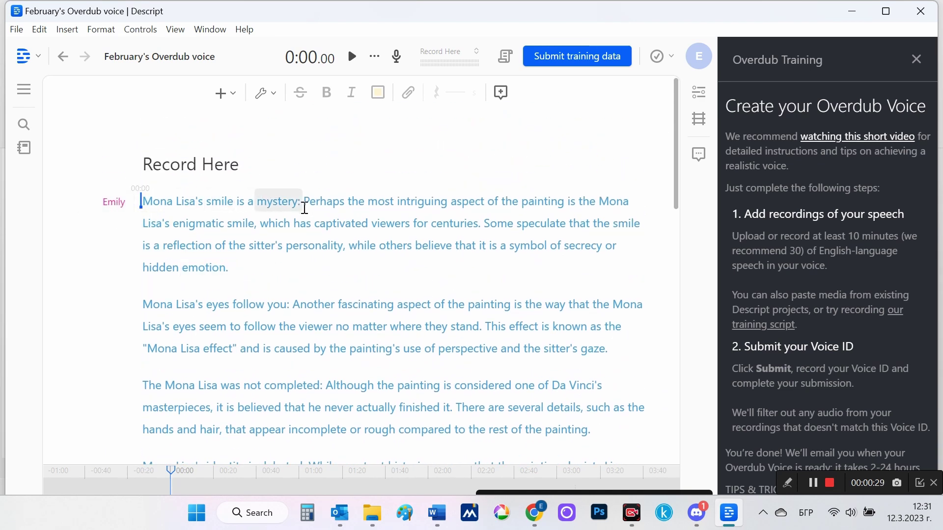
# - Check the end of the script, then play the Emily voice narration from the beginning and pause it within the first paragraph
pyautogui.hotkey('ctrl', 'End')
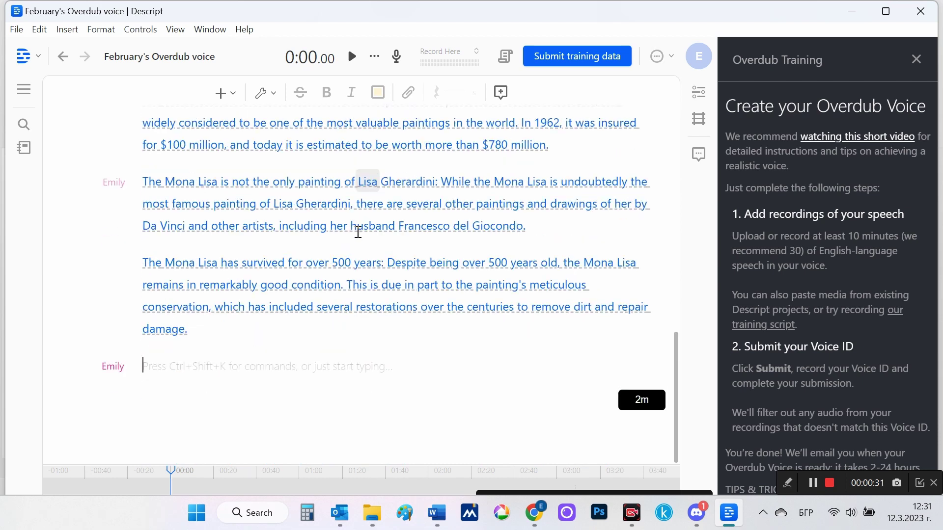
pyautogui.hotkey('ctrl', 'Home')
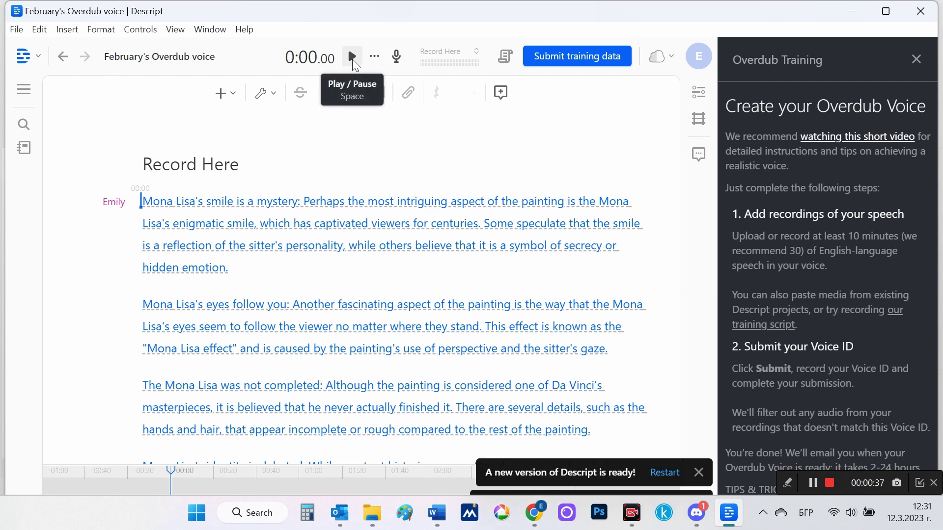
pyautogui.click(353, 57)
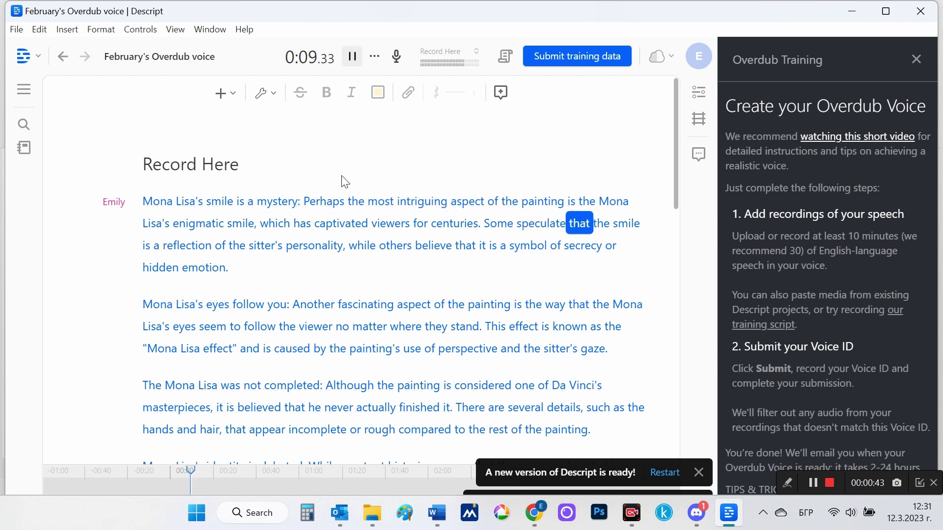
pyautogui.click(352, 56)
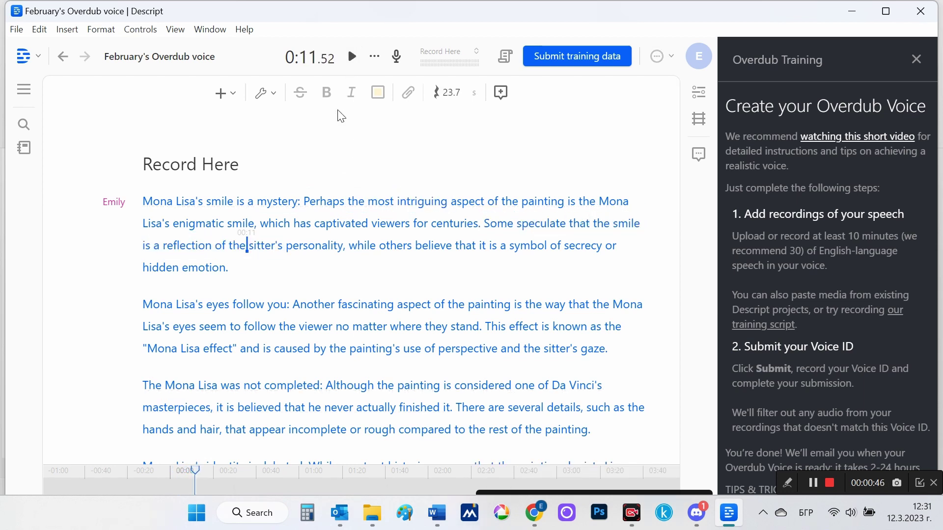
# - Listen to the sample of Don's Calm voice and set it as the speaker for the script
pyautogui.click(112, 203)
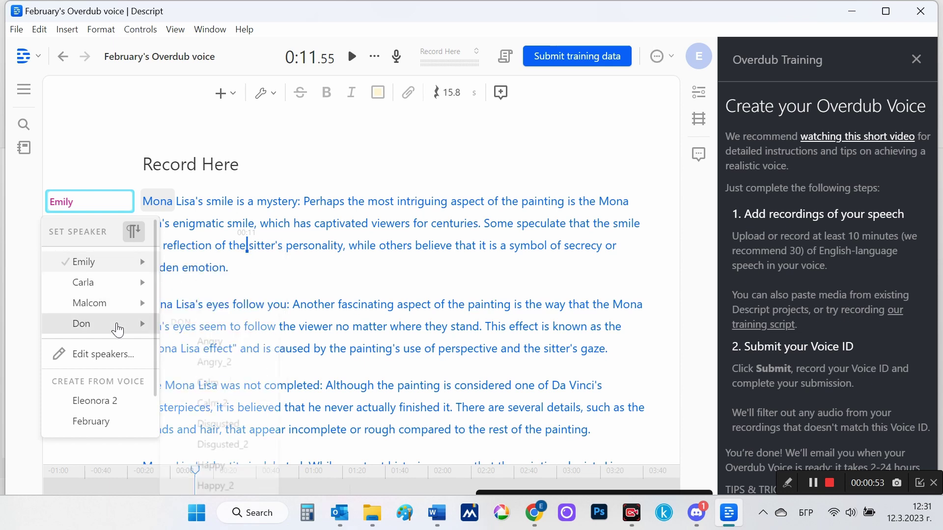
pyautogui.moveTo(118, 330)
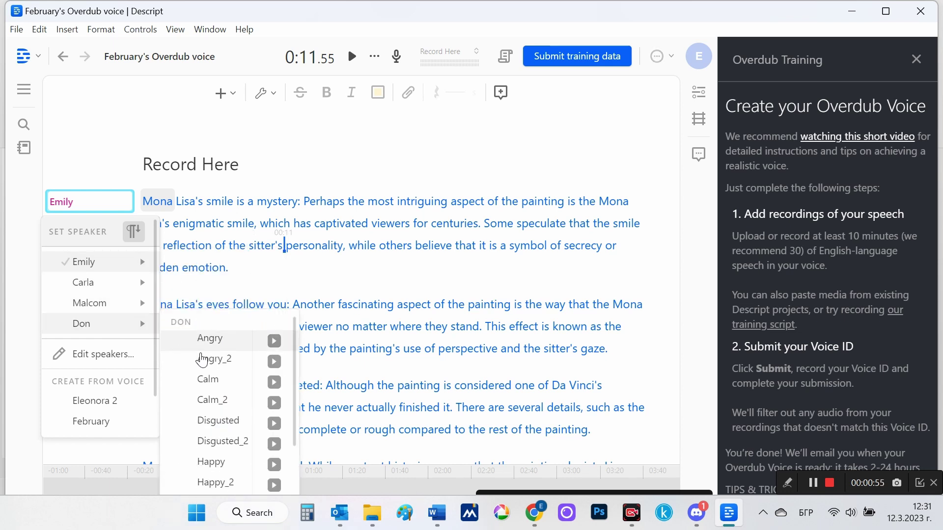
pyautogui.click(273, 382)
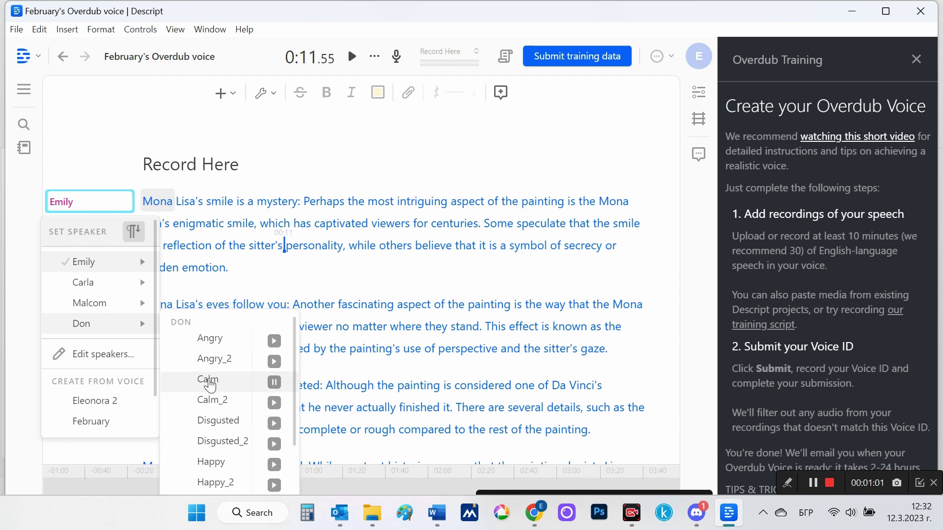
pyautogui.click(208, 382)
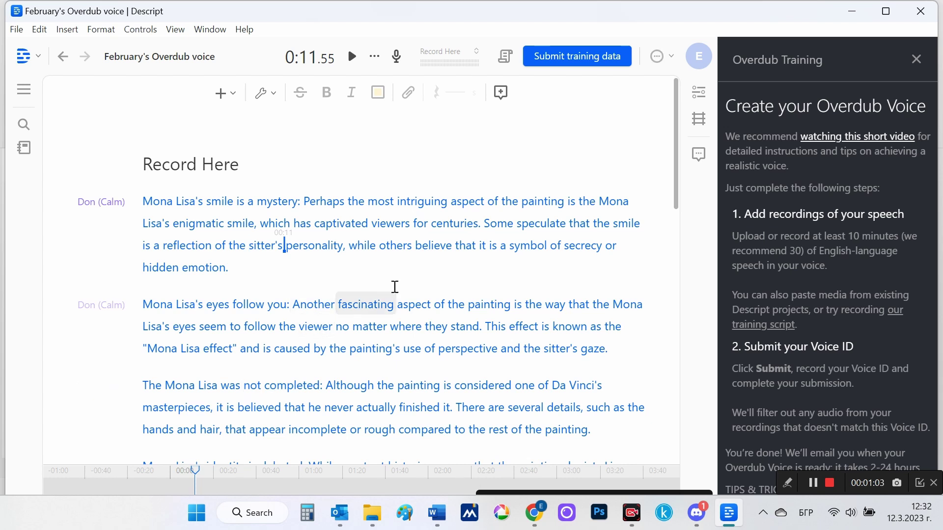
# - Look through the whole script, then listen to the Don (Calm) narration into the second paragraph and pause it
pyautogui.scroll(-2, 379, 189)
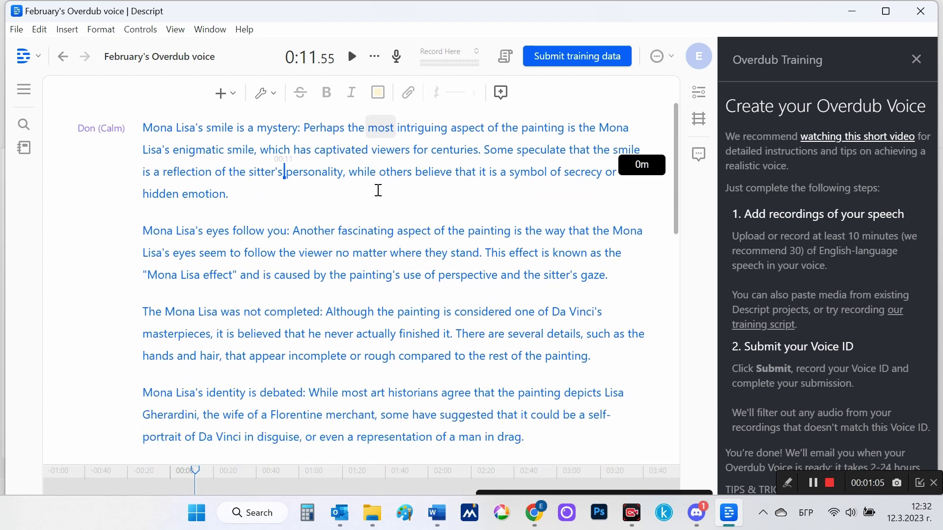
pyautogui.scroll(-13, 378, 190)
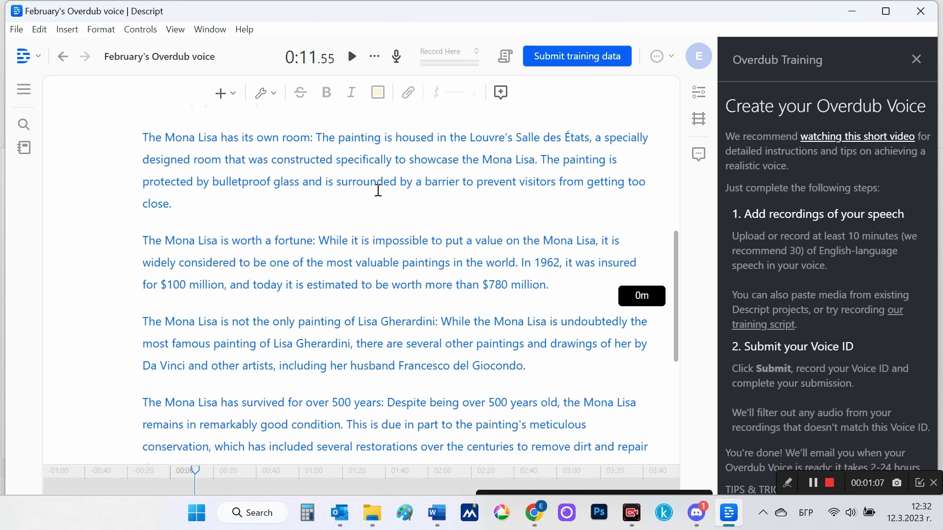
pyautogui.scroll(-4, 378, 190)
pyautogui.scroll(9, 378, 190)
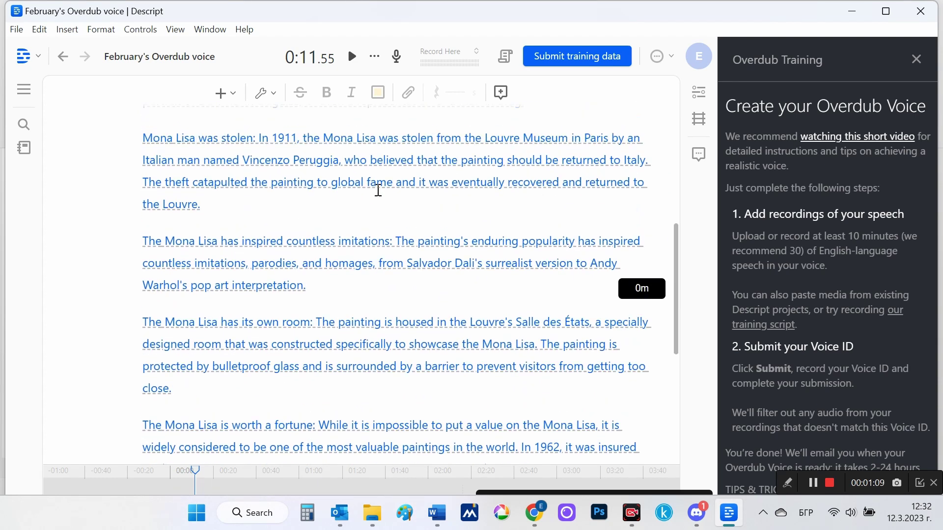
pyautogui.scroll(13, 378, 191)
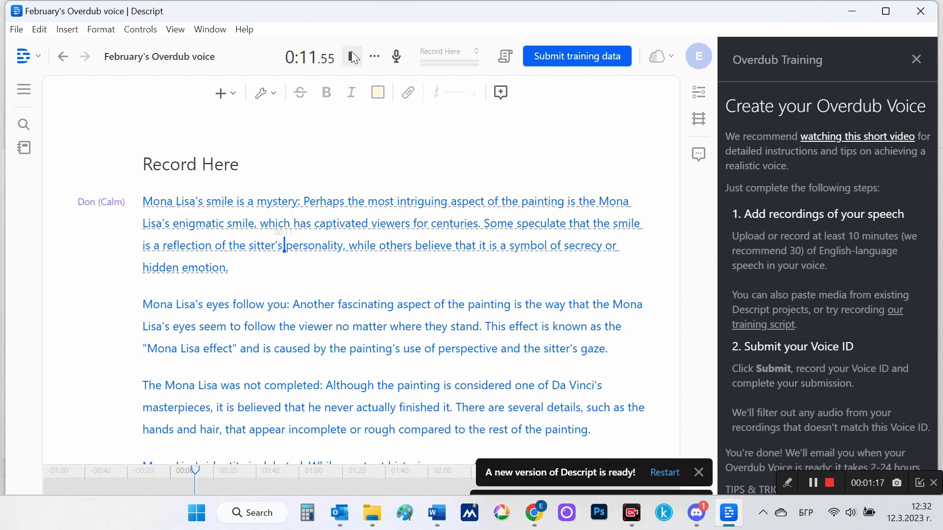
pyautogui.click(351, 56)
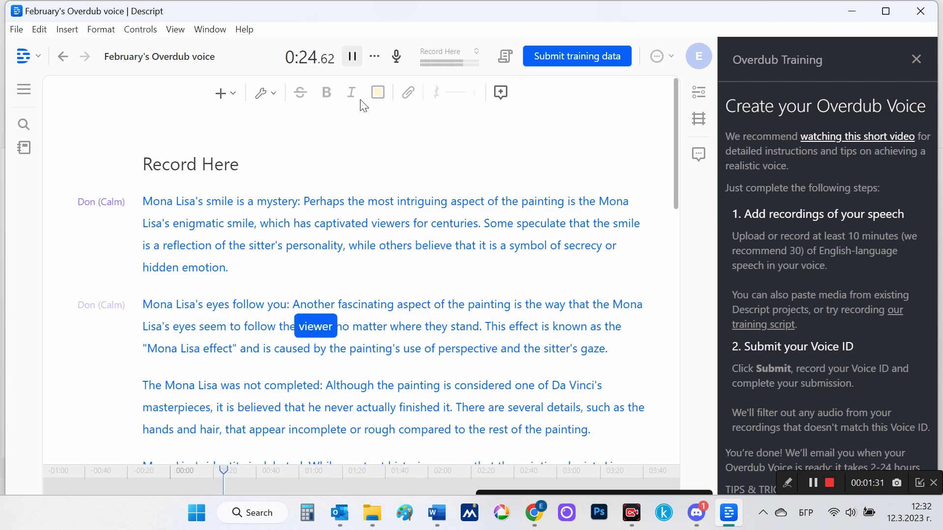
pyautogui.click(352, 56)
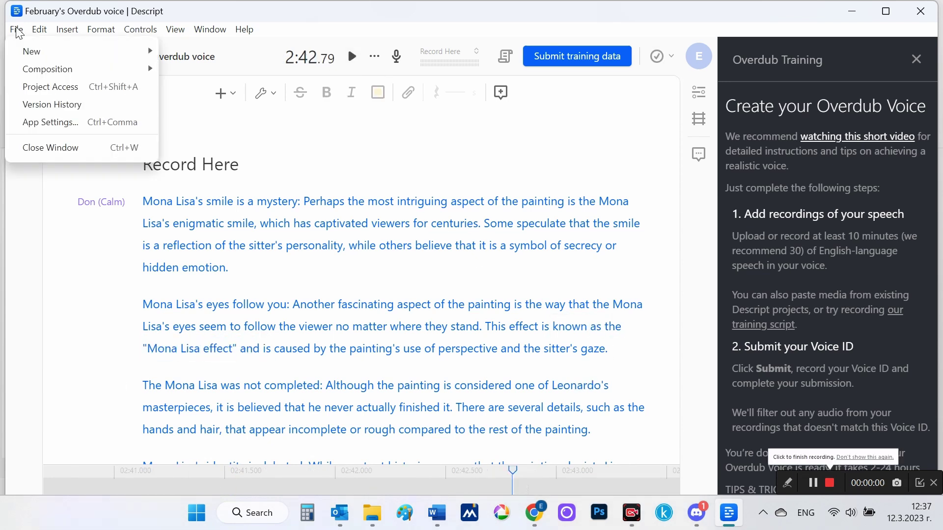
# - Export the composition as an audio file, keeping the preset audio and metadata settings
pyautogui.moveTo(86, 72)
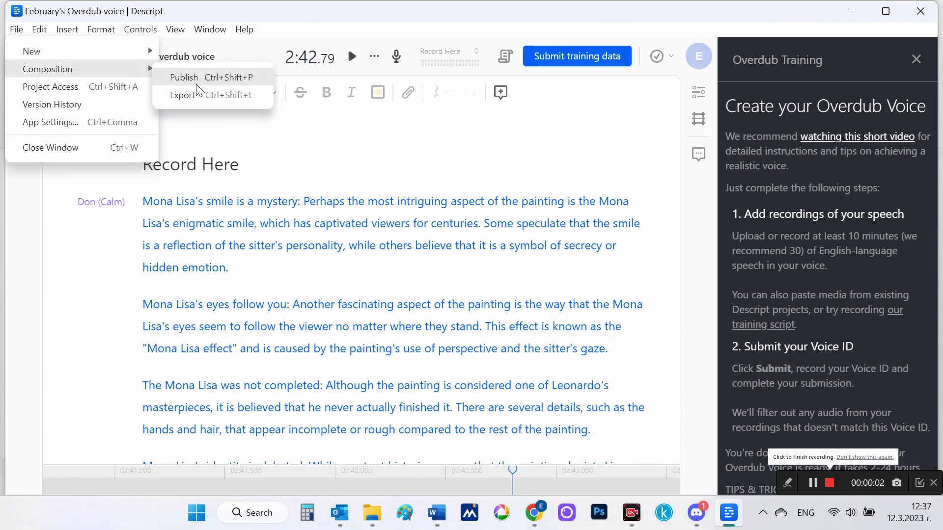
pyautogui.click(188, 97)
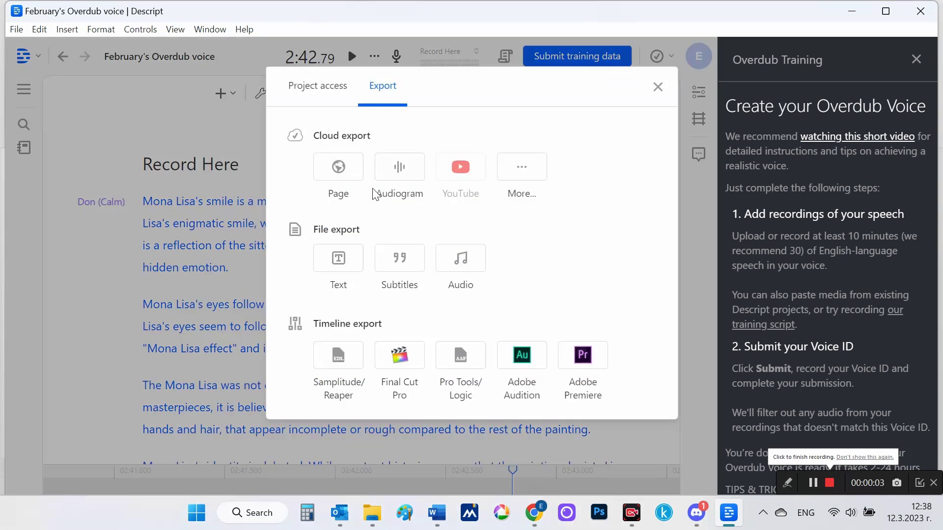
pyautogui.click(461, 263)
pyautogui.scroll(-3, 589, 375)
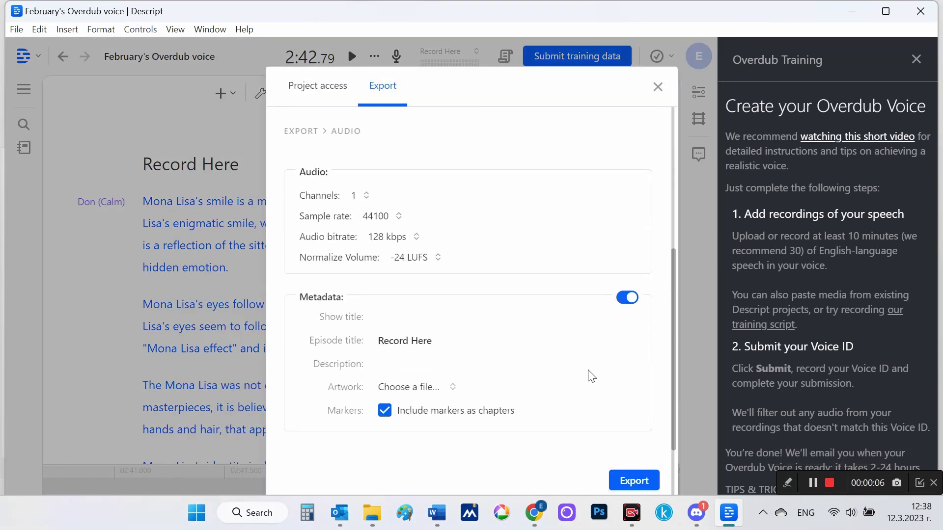
pyautogui.scroll(-1, 514, 345)
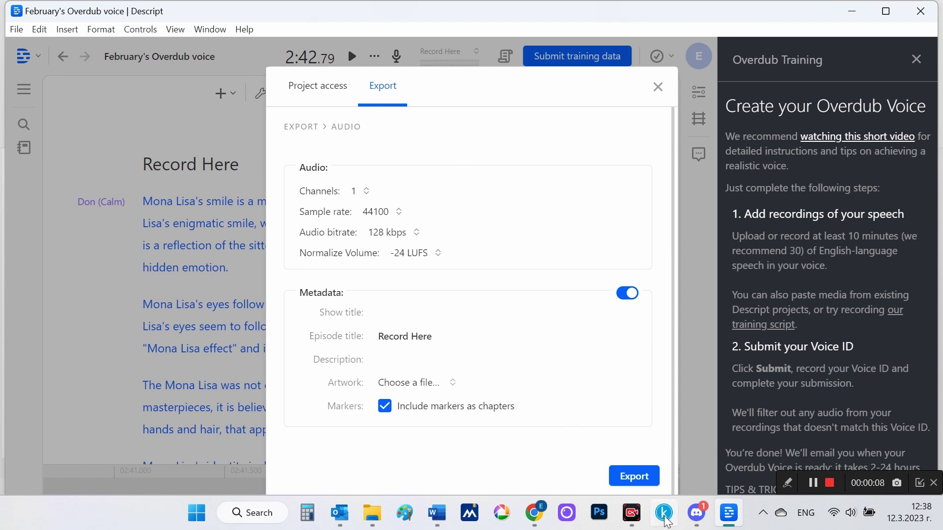
pyautogui.click(635, 476)
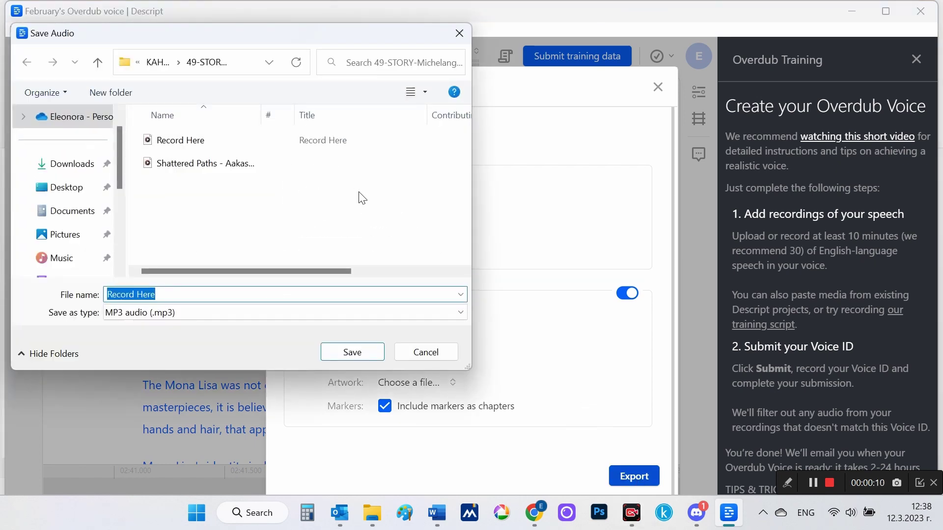
# - Save the audio as the MP3 file Record Here in the Desktop folder How to Create a Youtube Video Using ChatGPT and Text to Speech AI
pyautogui.click(72, 187)
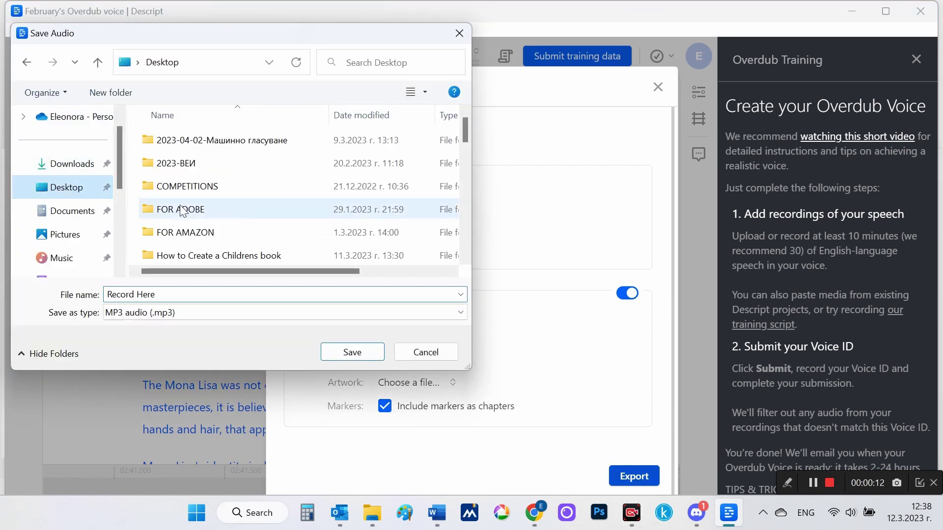
pyautogui.scroll(-1, 257, 252)
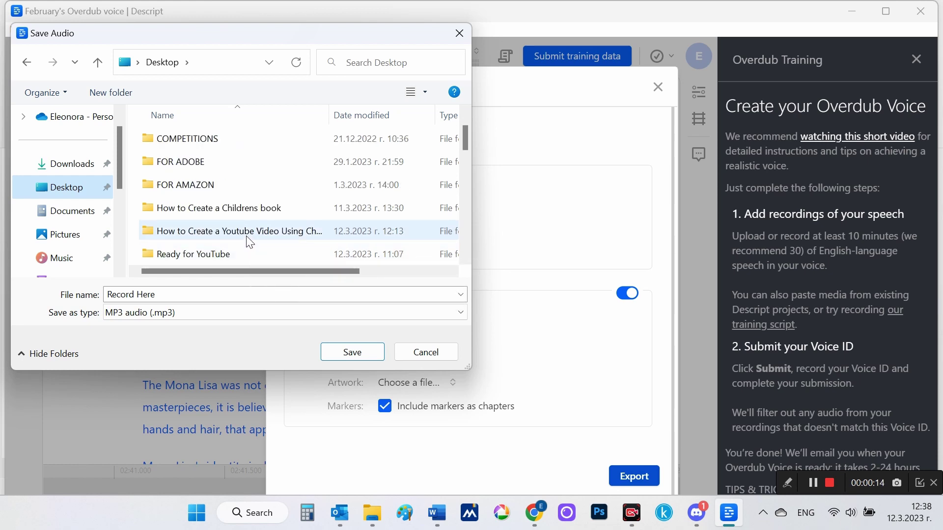
pyautogui.doubleClick(250, 232)
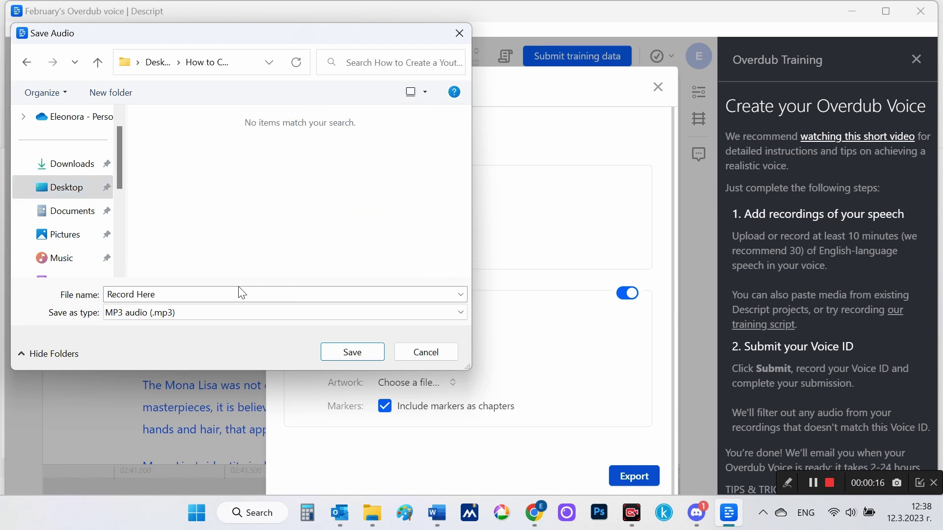
pyautogui.click(352, 352)
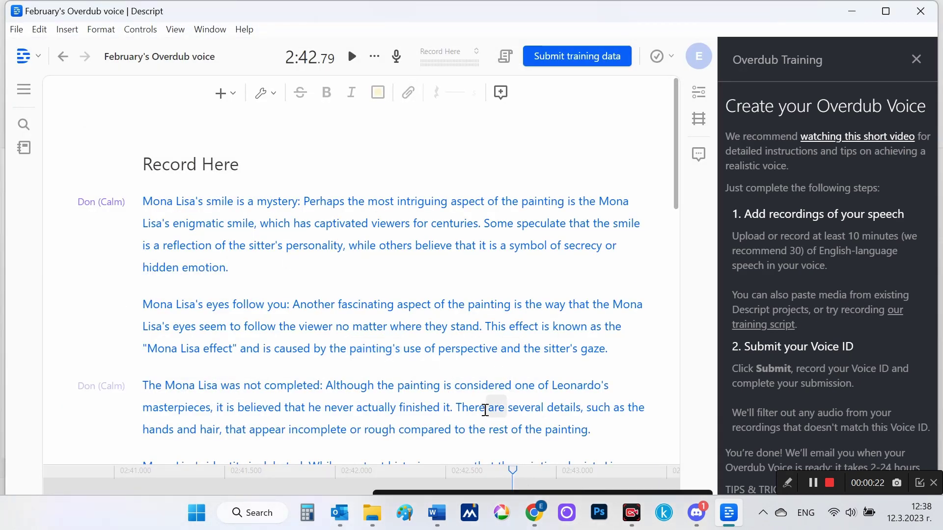
# - Switch to the project folder in File Explorer and select the exported Record Here audio file
pyautogui.moveTo(372, 513)
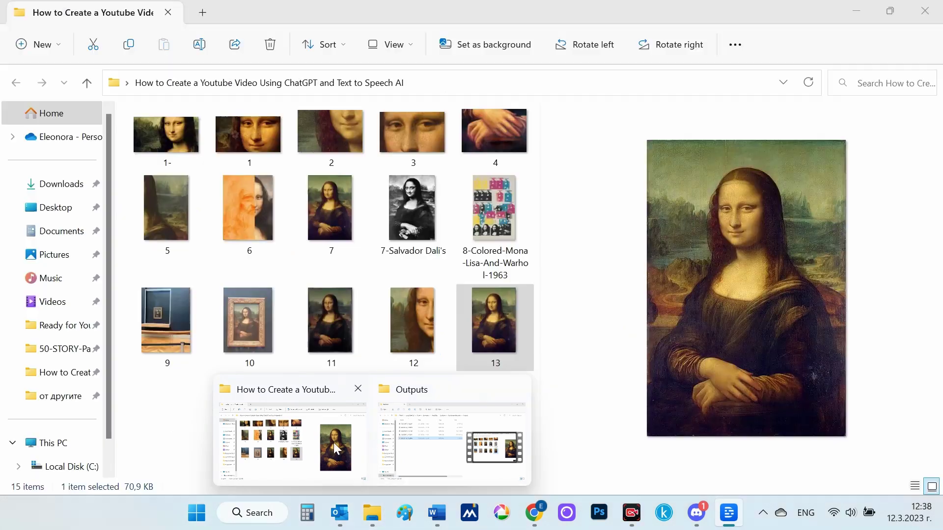
pyautogui.click(334, 443)
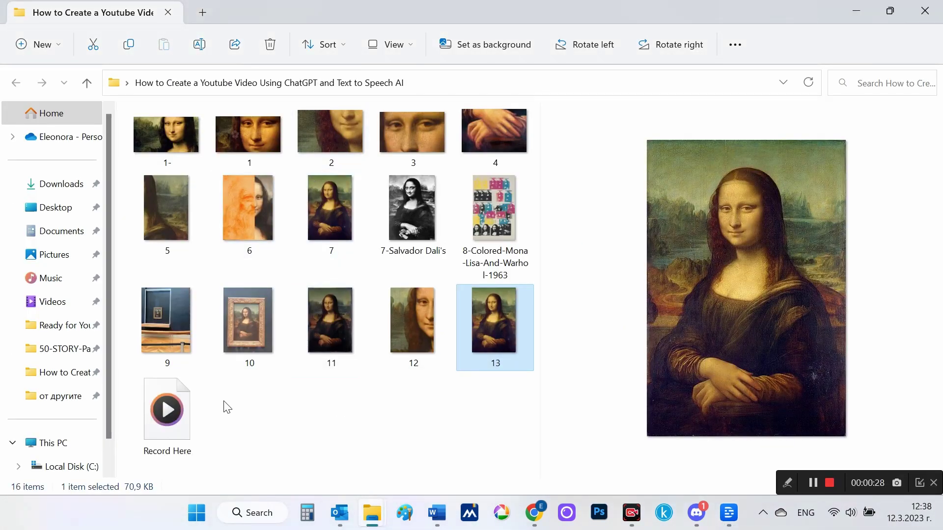
pyautogui.click(176, 432)
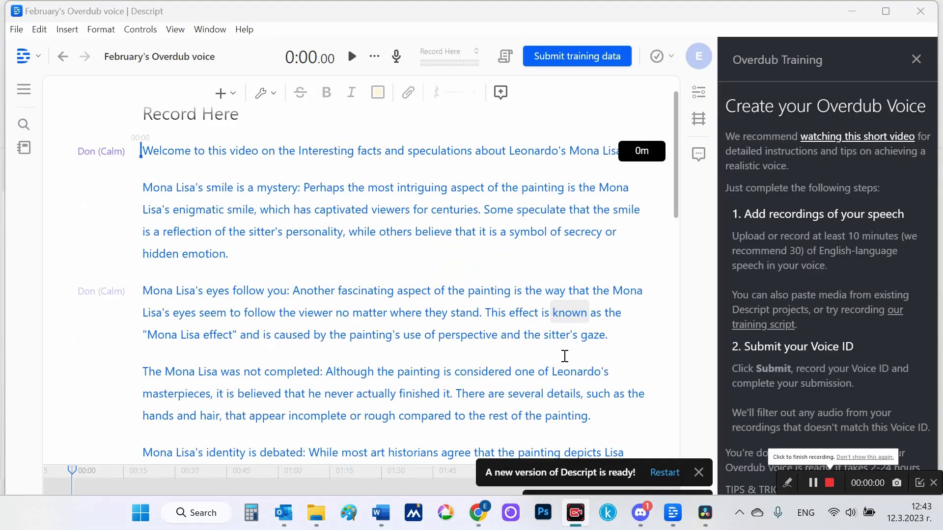
# - Look over the Descript script, then switch to DaVinci Resolve and open the Untitled Project
pyautogui.scroll(-4, 564, 356)
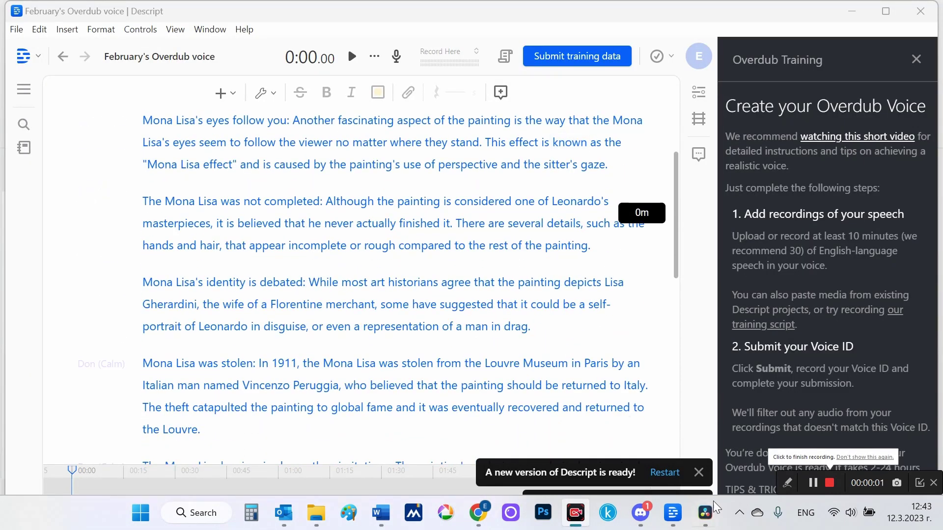
pyautogui.moveTo(708, 520)
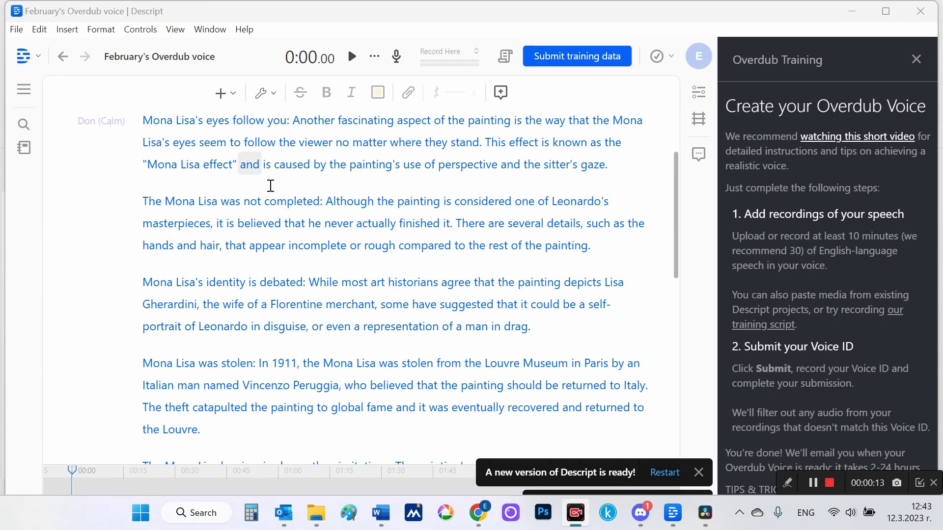
pyautogui.click(705, 513)
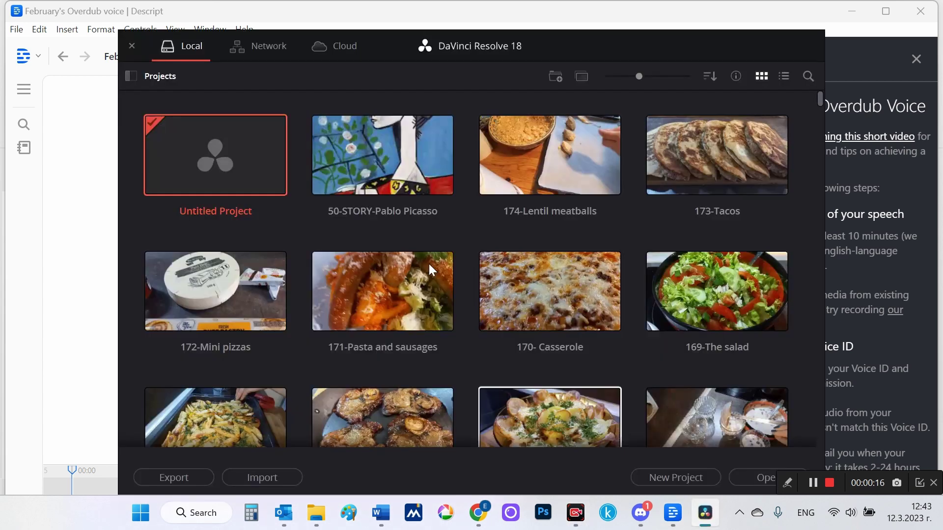
pyautogui.doubleClick(217, 152)
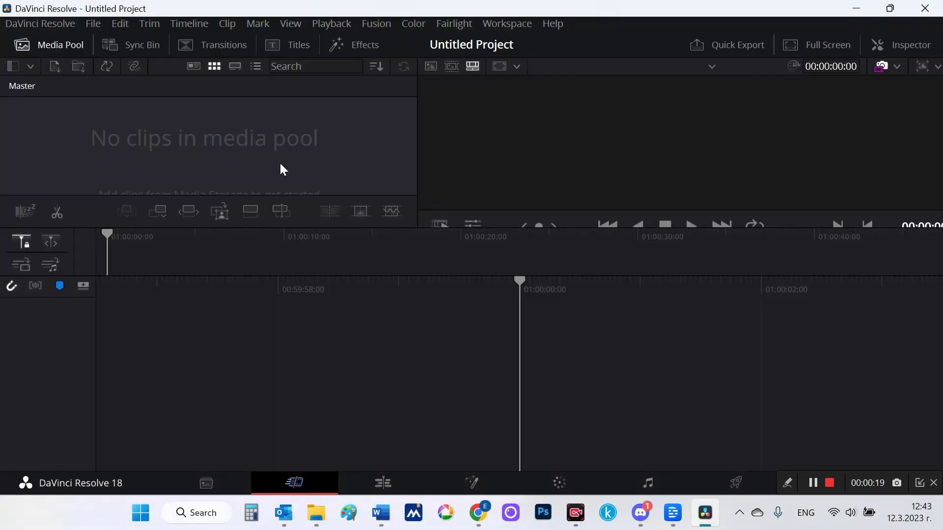
# - Save the current project under the name Da Vinci's Mona Lisa
pyautogui.hotkey('ctrl', 's')
pyautogui.write("Da Vinci's Mona Lisa")
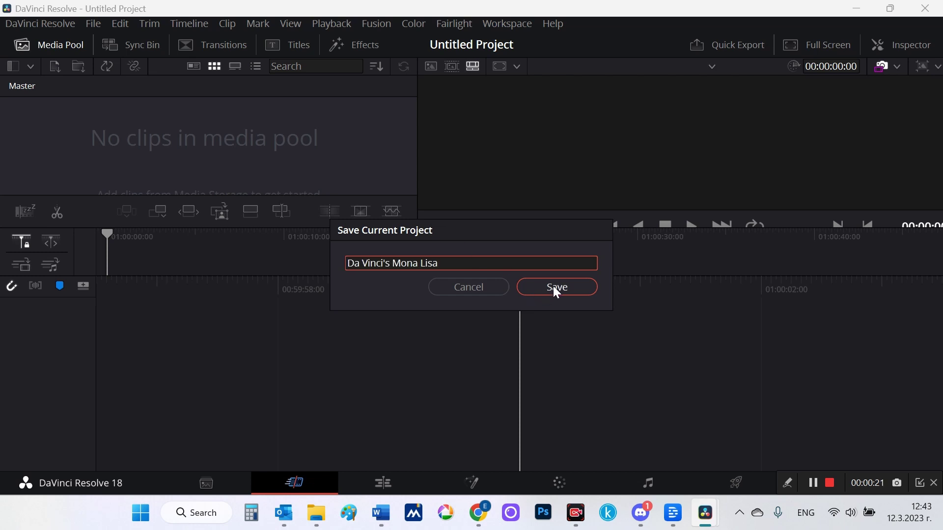
pyautogui.click(557, 292)
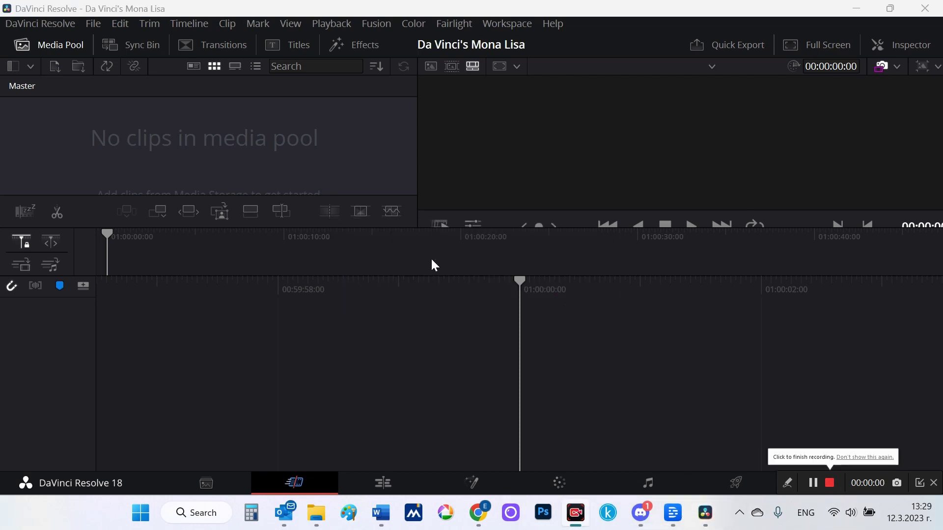
# - On the Edit page, import every image and the Record Here audio from the Desktop project folder, leaving out the Mona Lisa Word document
pyautogui.click(382, 485)
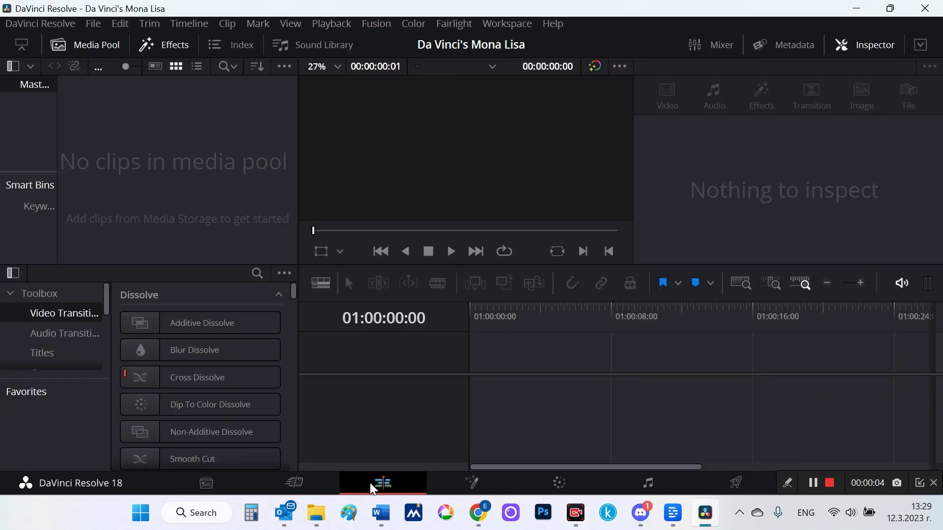
pyautogui.click(94, 24)
pyautogui.moveTo(305, 178)
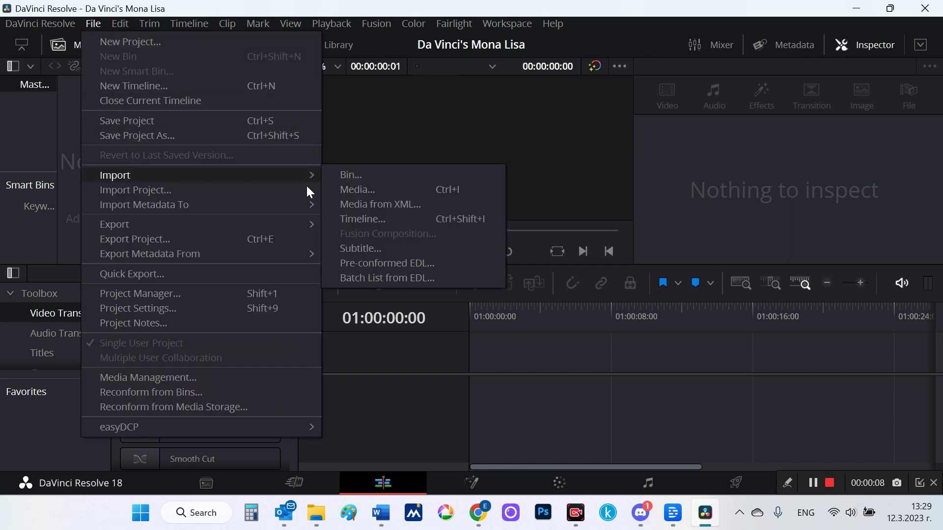
pyautogui.click(365, 190)
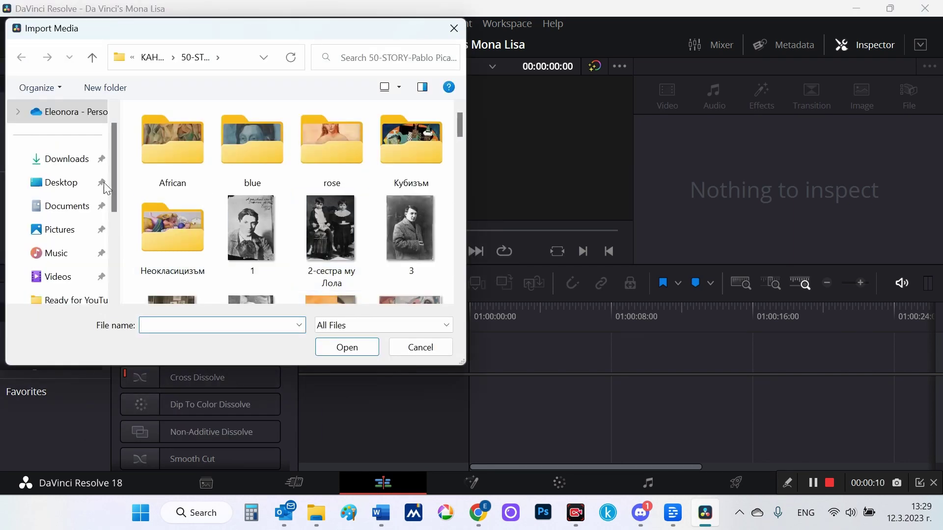
pyautogui.click(61, 183)
pyautogui.doubleClick(222, 235)
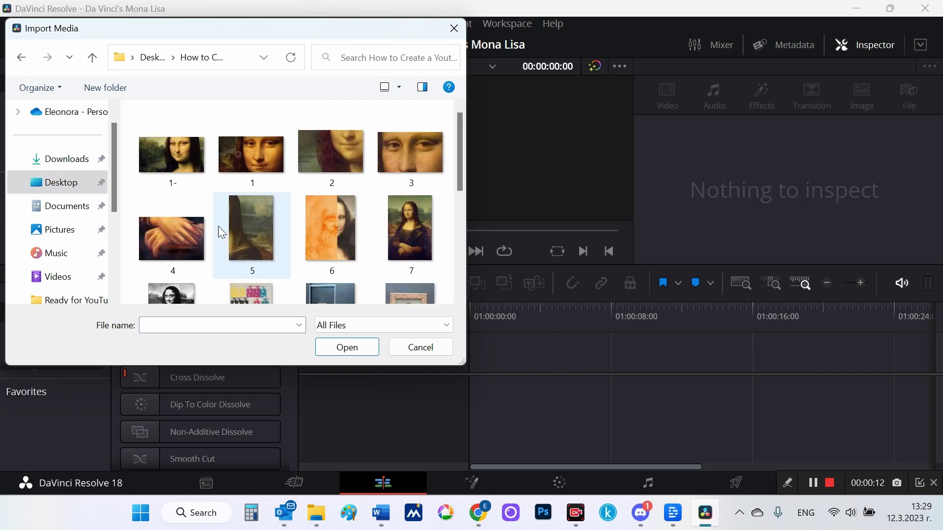
pyautogui.click(201, 136)
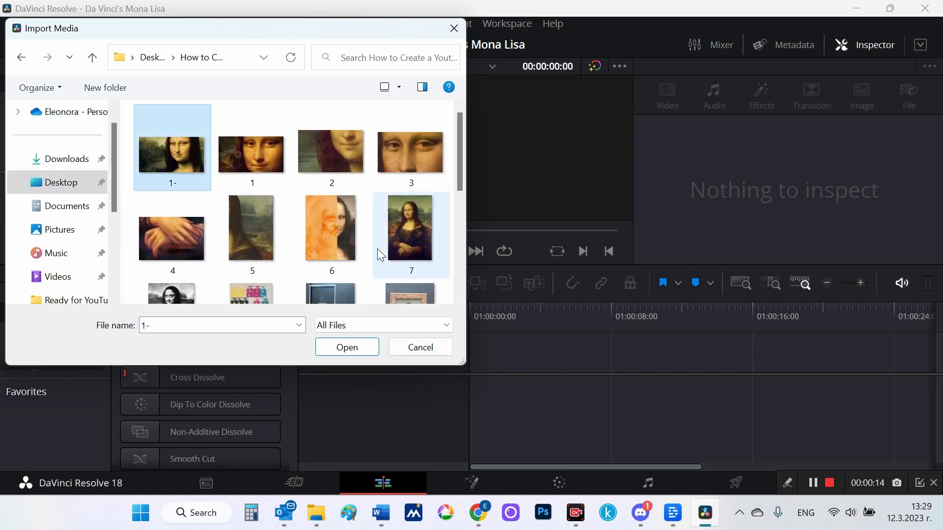
pyautogui.scroll(-5, 378, 250)
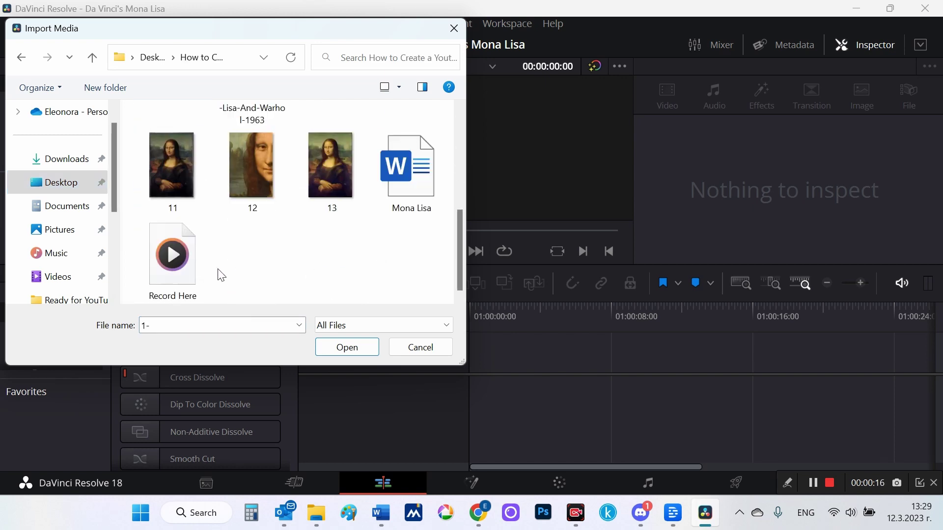
pyautogui.hotkey('ctrl', 'a')
pyautogui.keyDown('ctrl'); pyautogui.click(388, 186); pyautogui.keyUp('ctrl')
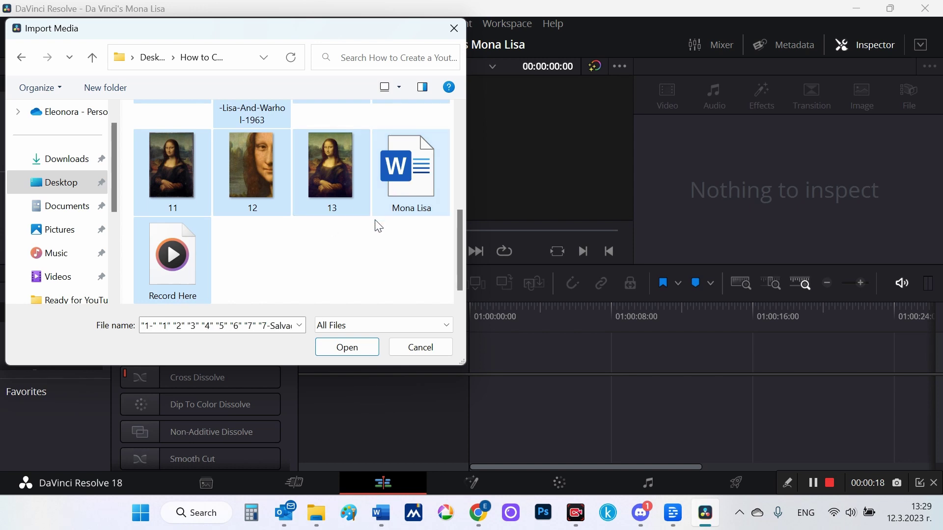
pyautogui.scroll(5, 205, 254)
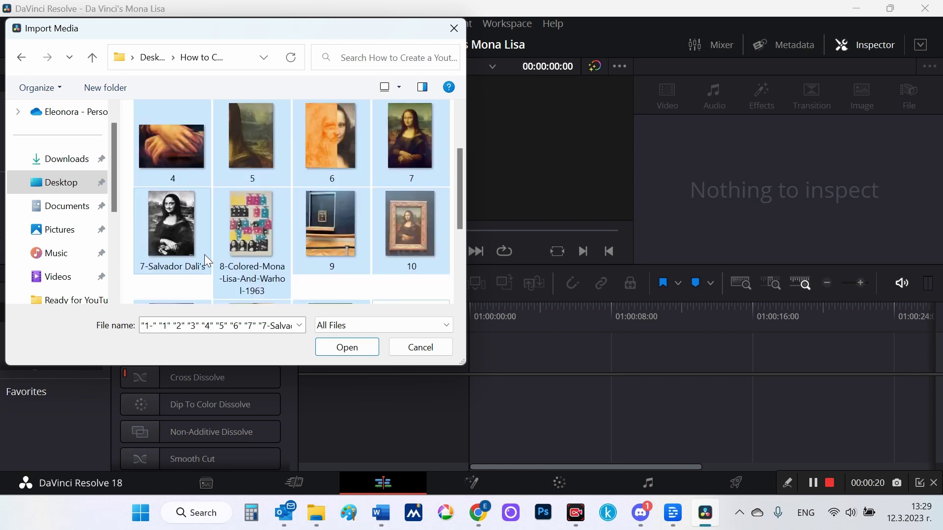
pyautogui.click(346, 350)
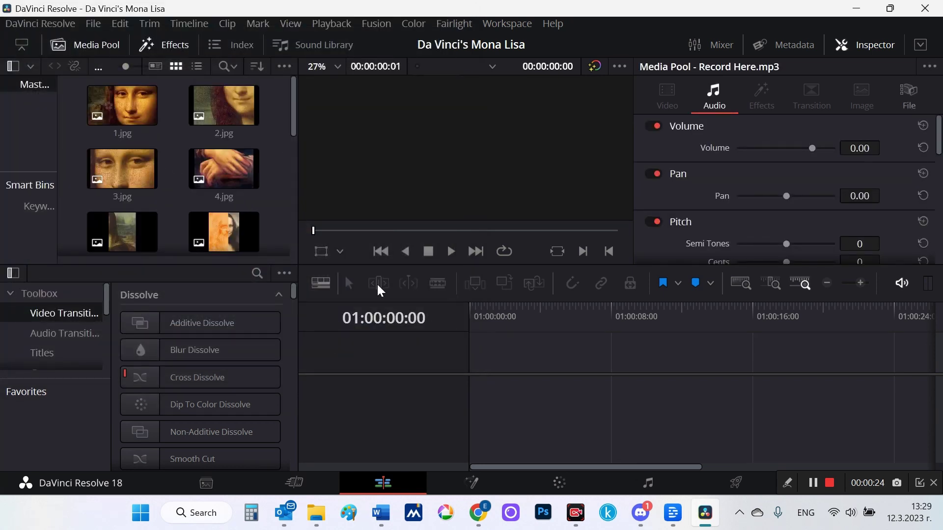
# - Review the imported clips in the media pool and place Record Here.mp3 on the audio track at the start of the timeline
pyautogui.scroll(-3, 198, 152)
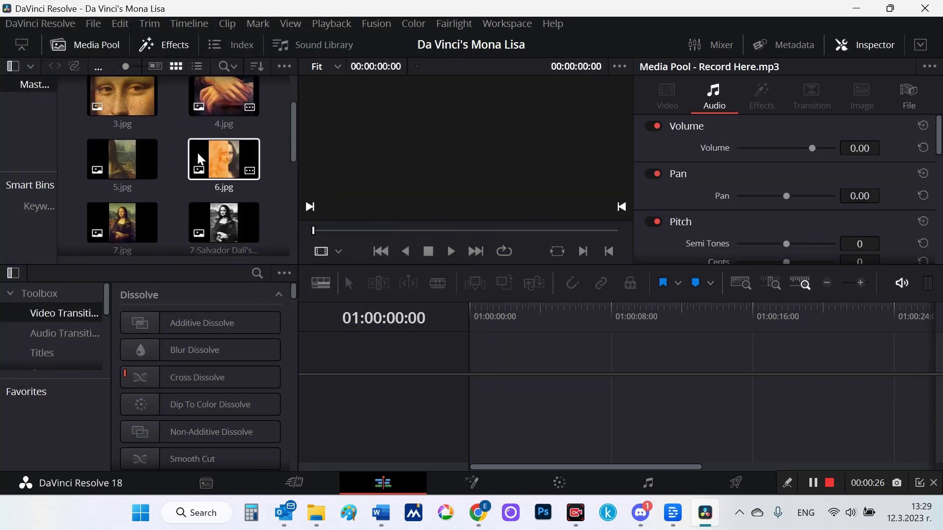
pyautogui.scroll(-10, 198, 155)
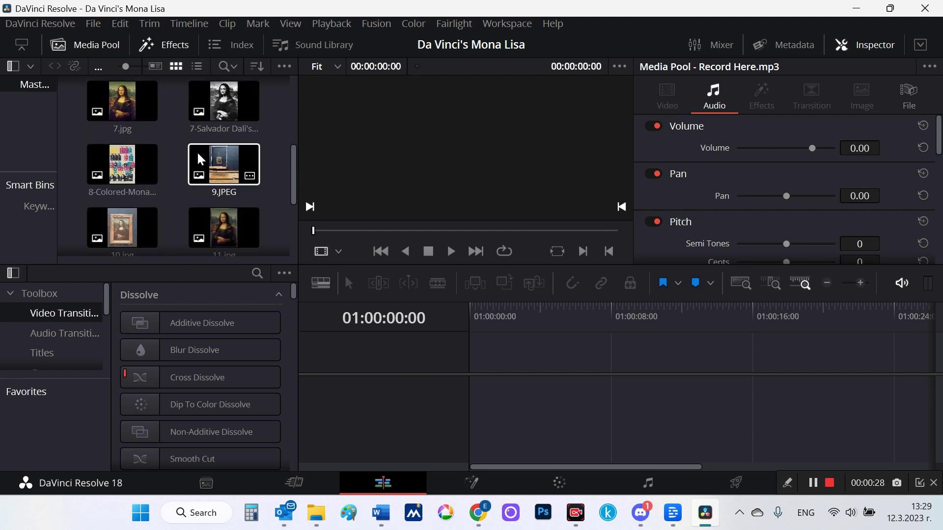
pyautogui.scroll(-3, 200, 159)
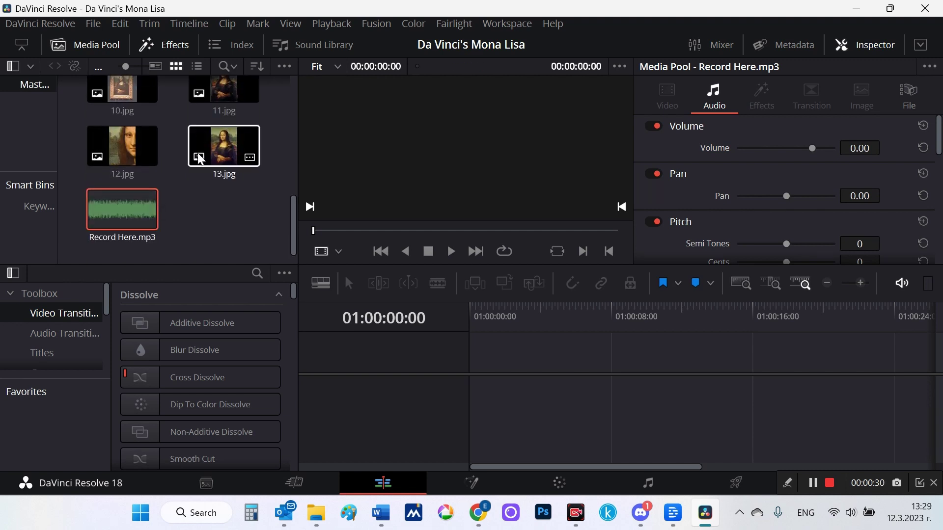
pyautogui.scroll(15, 201, 159)
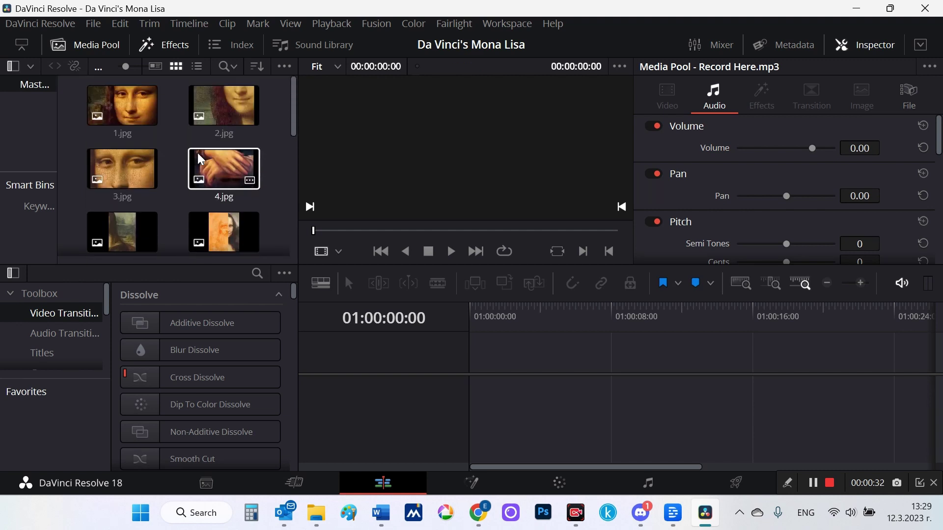
pyautogui.scroll(-15, 200, 159)
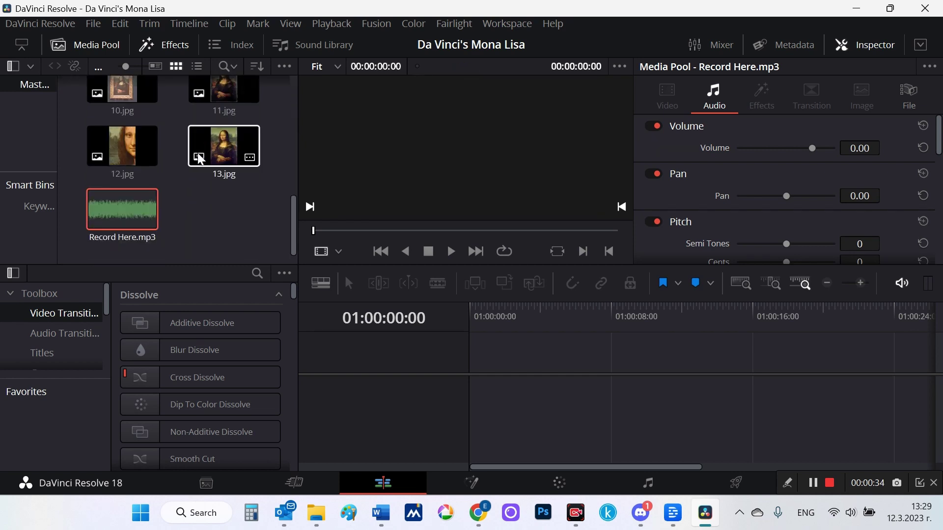
pyautogui.click(120, 208)
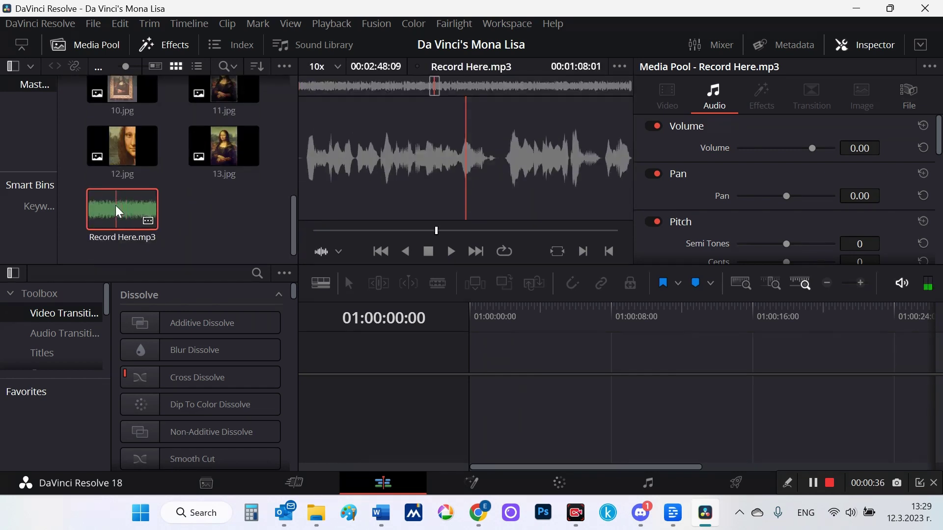
pyautogui.moveTo(118, 211); pyautogui.dragTo(472, 410)
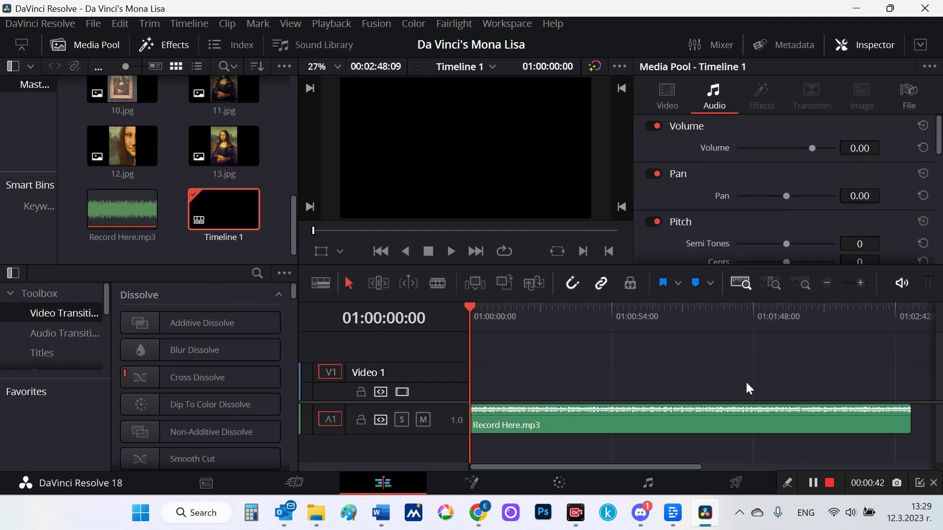
# - Place 1.jpg on the Video 1 track at the very start of the timeline, above the narration
pyautogui.click(860, 287)
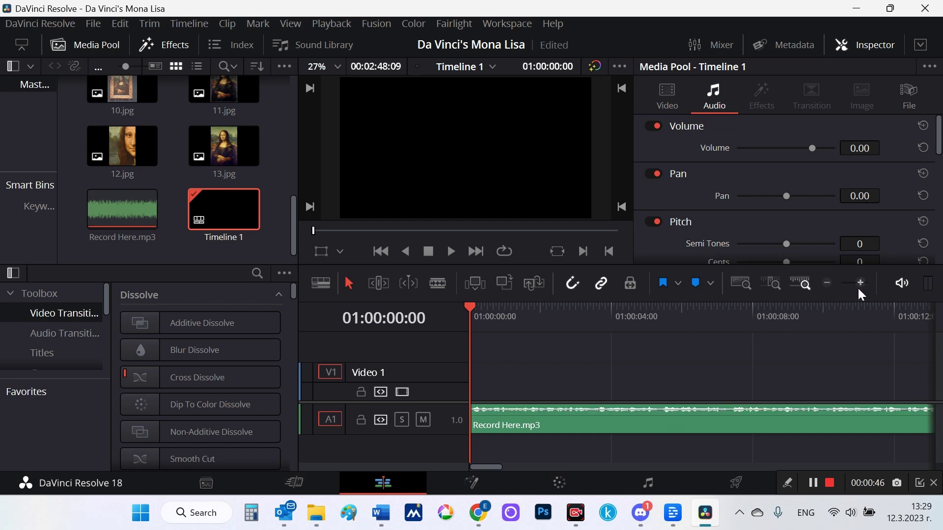
pyautogui.click(860, 283)
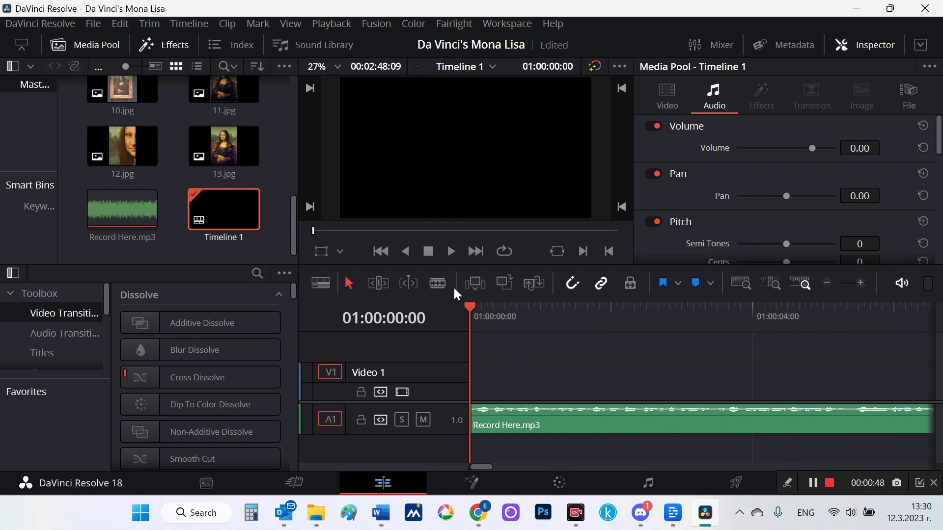
pyautogui.scroll(5, 200, 224)
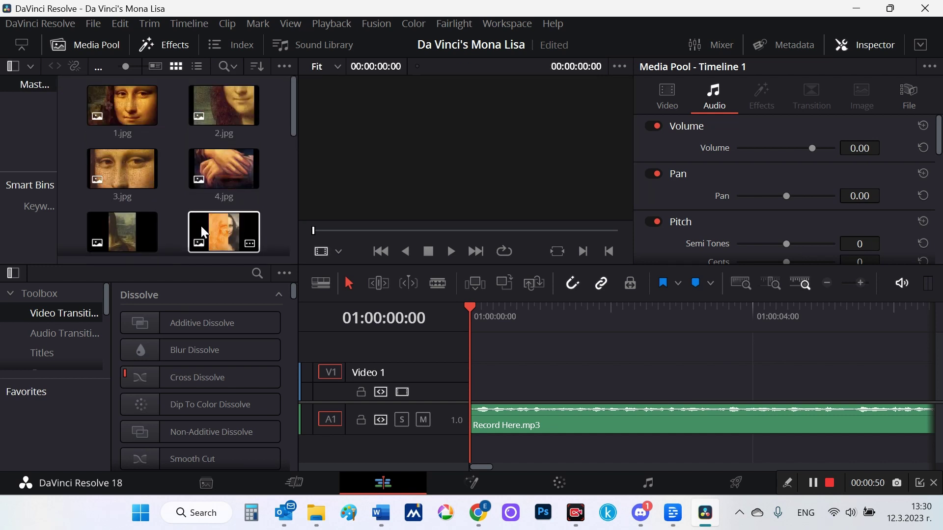
pyautogui.click(126, 101)
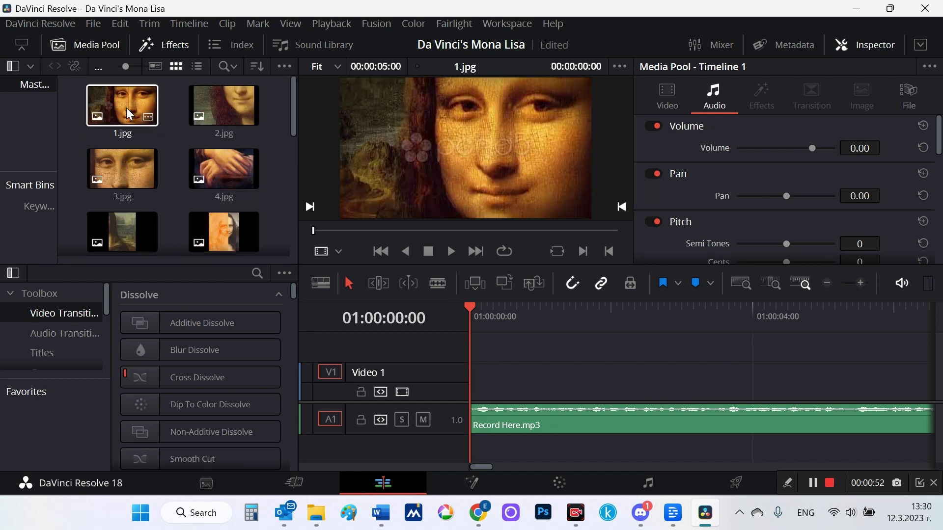
pyautogui.moveTo(126, 105); pyautogui.dragTo(473, 379)
pyautogui.moveTo(473, 387); pyautogui.dragTo(473, 388)
# - Play the opening narration over 1.jpg and stop it, then place 2.jpg directly after 1.jpg on Video 1
pyautogui.click(447, 252)
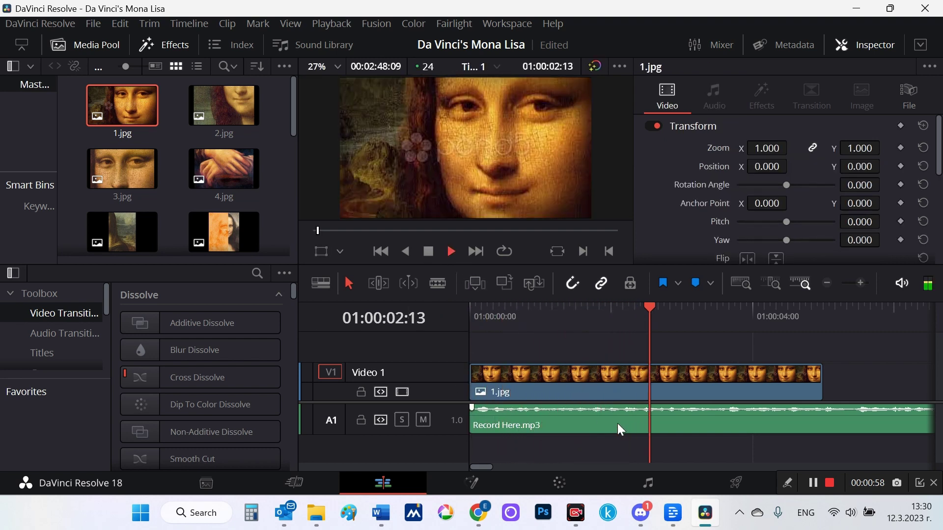
pyautogui.click(428, 252)
pyautogui.moveTo(207, 120); pyautogui.dragTo(597, 385)
pyautogui.moveTo(497, 467); pyautogui.dragTo(511, 468)
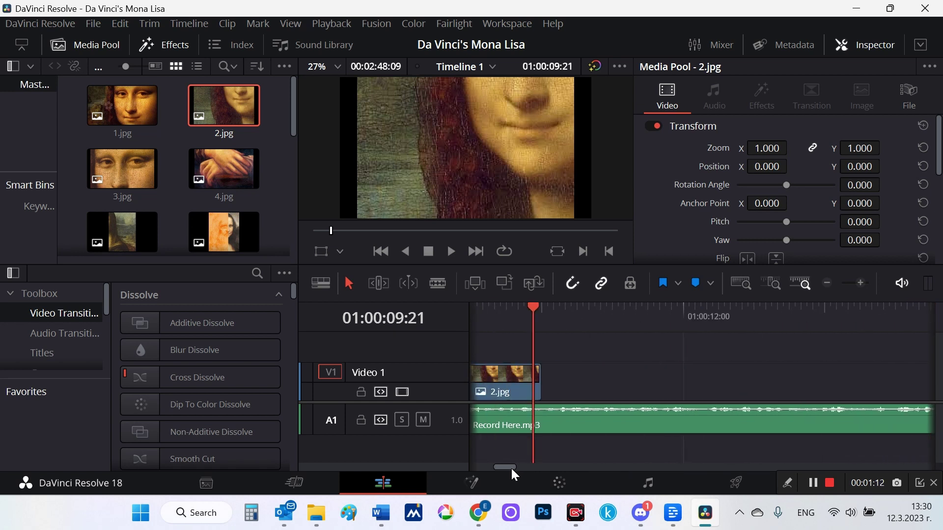
# - Extend 2.jpg on Video 1 to about 01:00:20 while playing the narration, and park the stopped playhead at 01:00:23:16
pyautogui.click(444, 252)
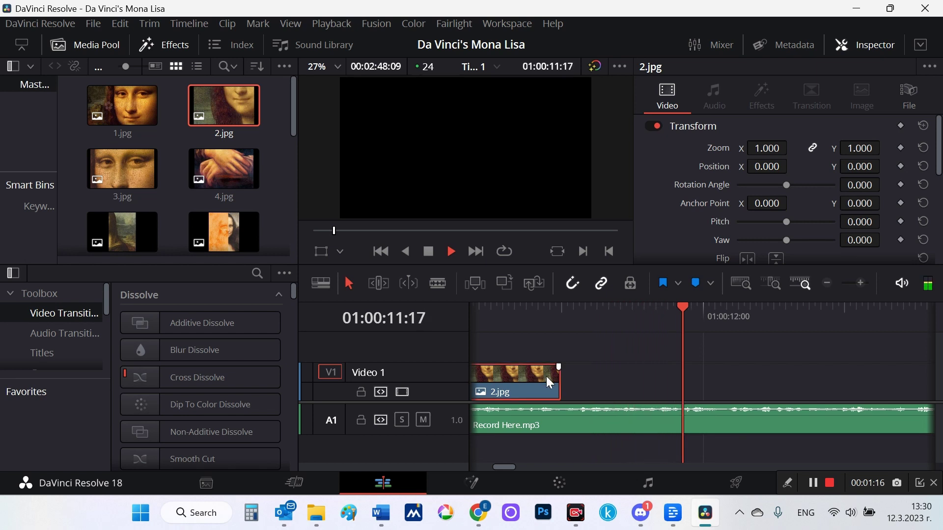
pyautogui.moveTo(560, 382); pyautogui.dragTo(835, 398)
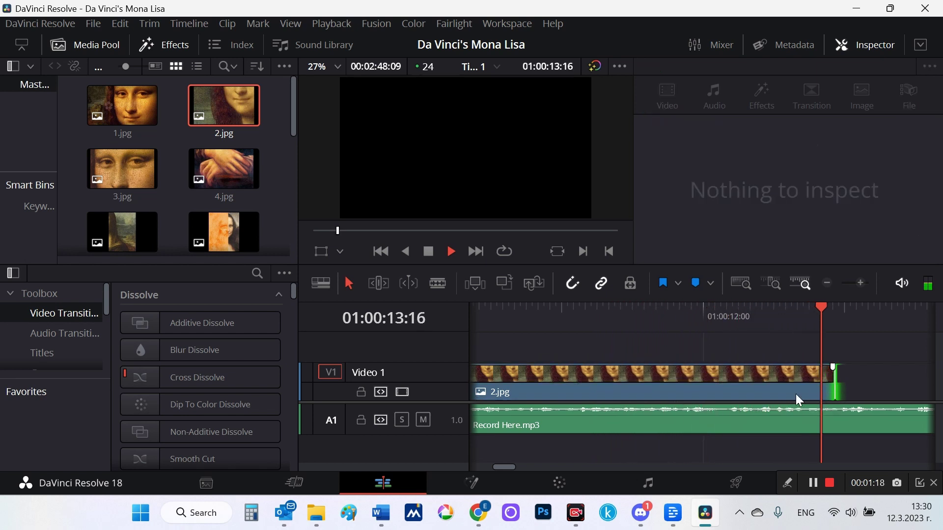
pyautogui.click(828, 283)
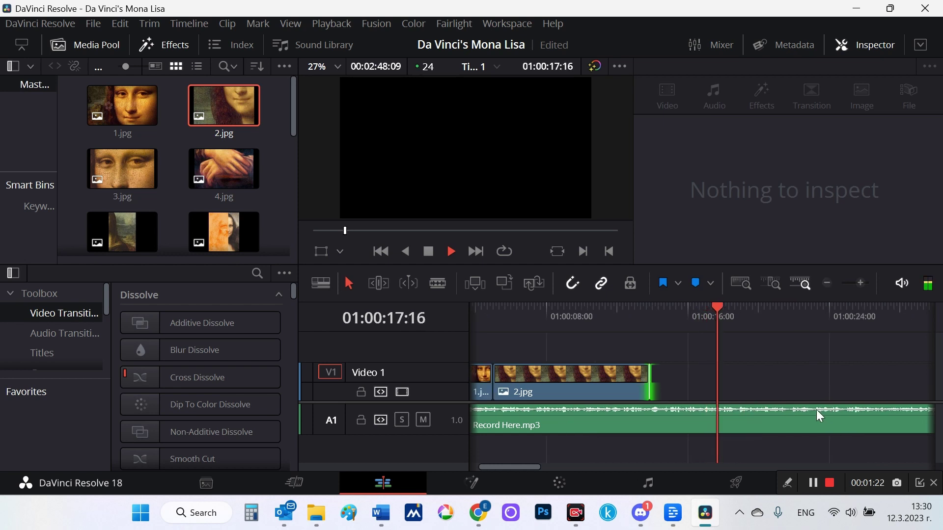
pyautogui.moveTo(651, 390); pyautogui.dragTo(756, 394)
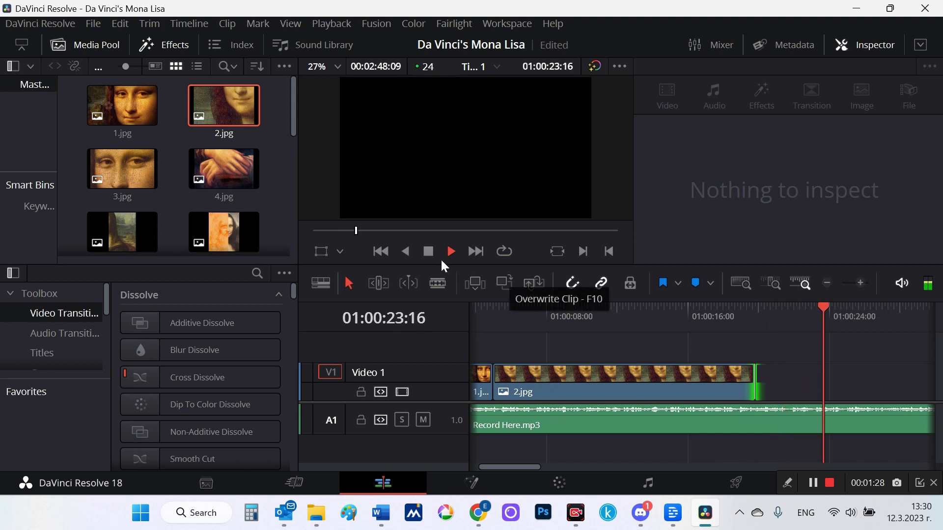
pyautogui.click(429, 251)
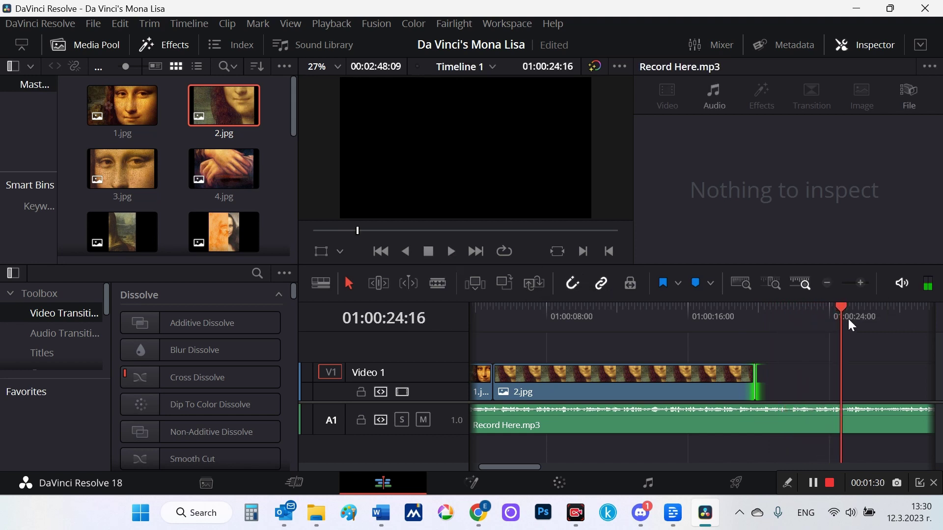
pyautogui.moveTo(839, 308); pyautogui.dragTo(824, 308)
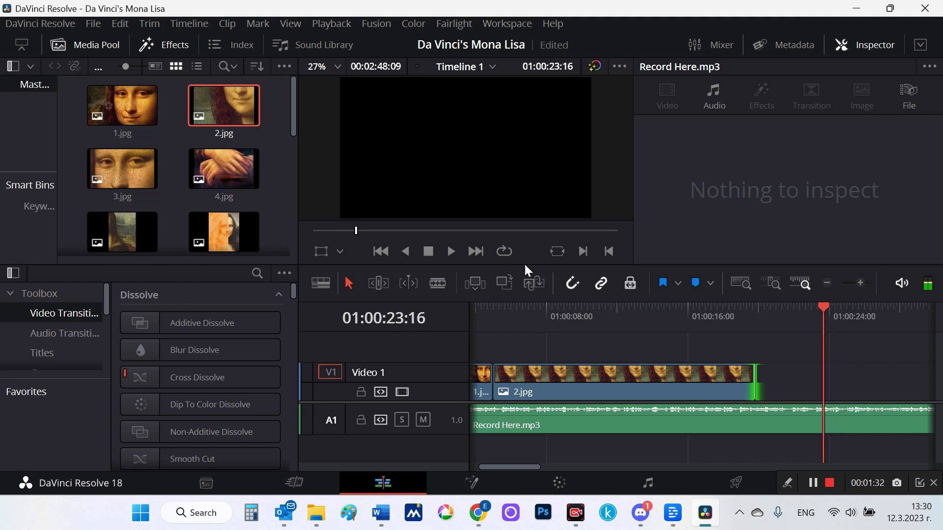
# - Place 3.jpg on Video 1 at 01:00:23:16 and extend the end of 2.jpg to meet it without a gap
pyautogui.click(148, 173)
pyautogui.moveTo(136, 168); pyautogui.dragTo(835, 381)
pyautogui.click(743, 395)
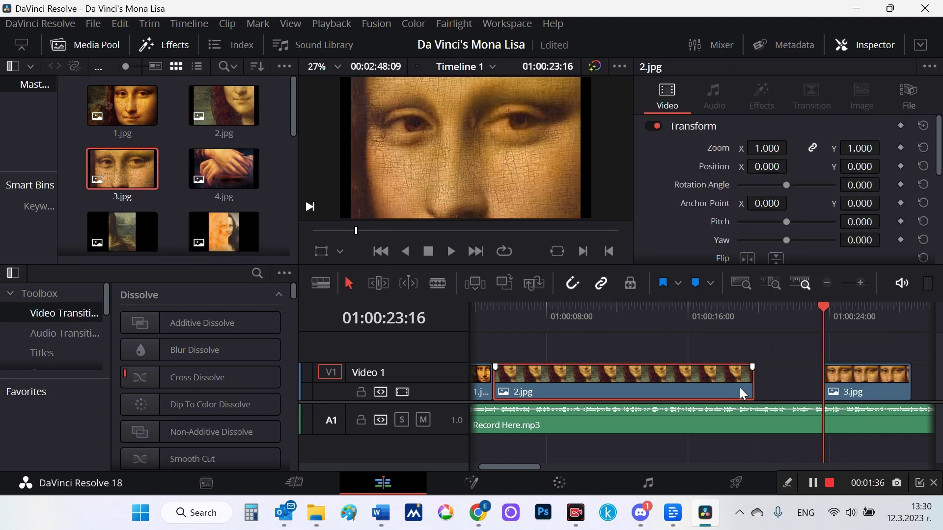
pyautogui.moveTo(756, 387); pyautogui.dragTo(813, 400)
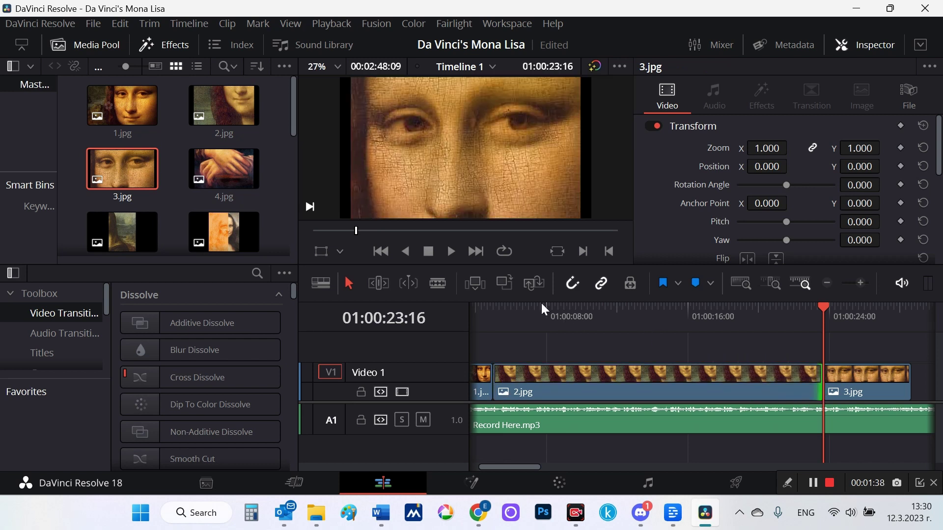
# - Play the narration past 3.jpg, set the playhead to 01:00:39:03, and extend the end of 3.jpg to that point
pyautogui.click(449, 248)
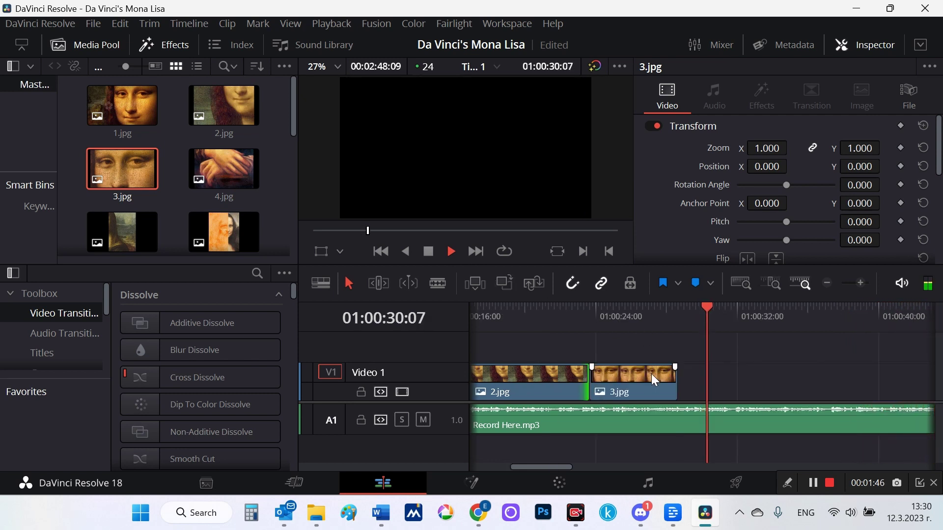
pyautogui.moveTo(677, 388); pyautogui.dragTo(796, 396)
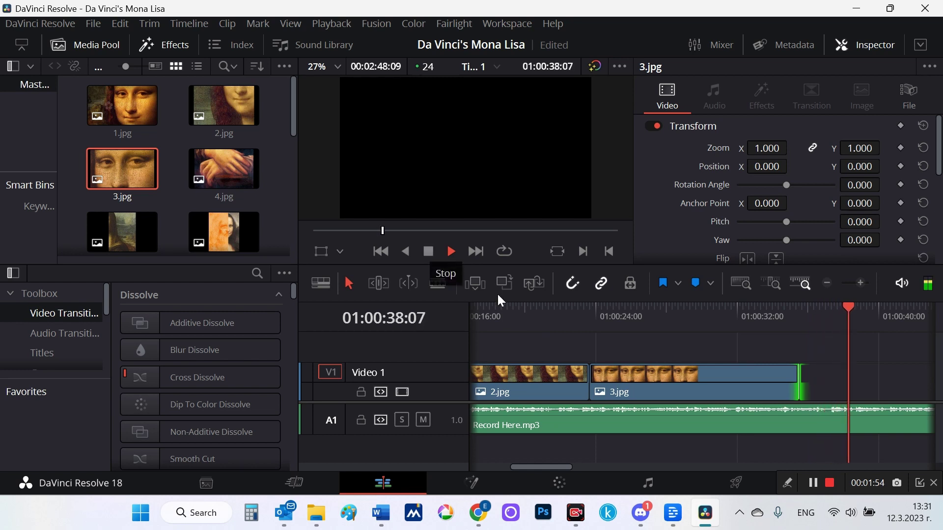
pyautogui.click(429, 252)
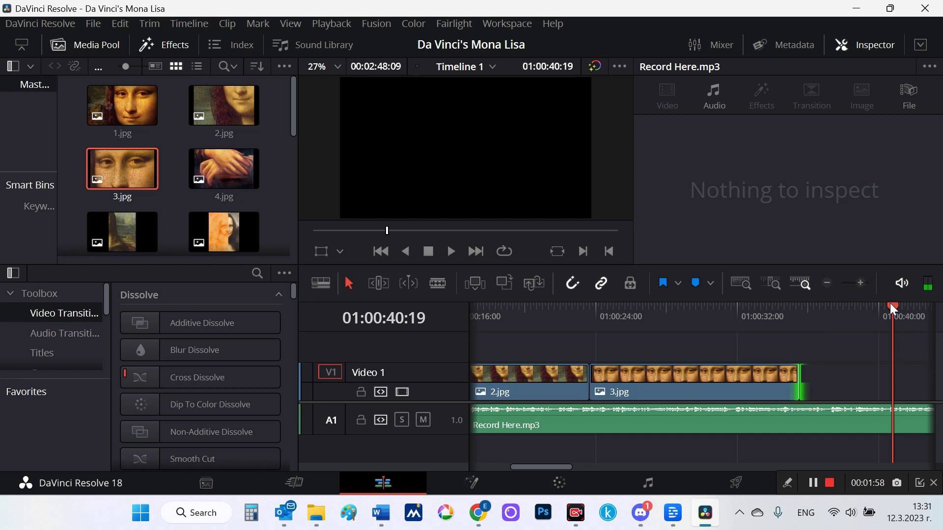
pyautogui.moveTo(889, 303); pyautogui.dragTo(863, 305)
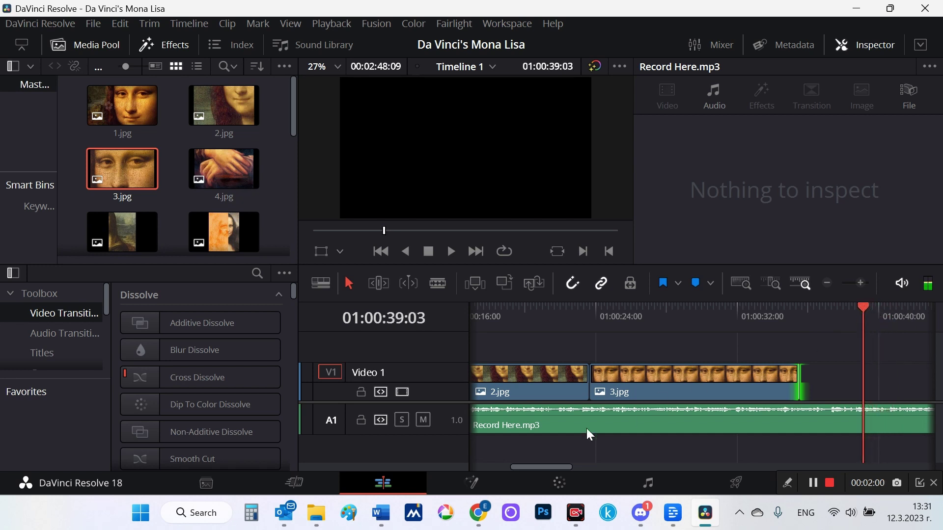
pyautogui.moveTo(798, 387); pyautogui.dragTo(860, 388)
# - Place 4.jpg directly after 3.jpg on Video 1 and extend its end to about 01:00:52
pyautogui.moveTo(564, 464); pyautogui.dragTo(576, 466)
pyautogui.click(209, 176)
pyautogui.moveTo(207, 172); pyautogui.dragTo(798, 388)
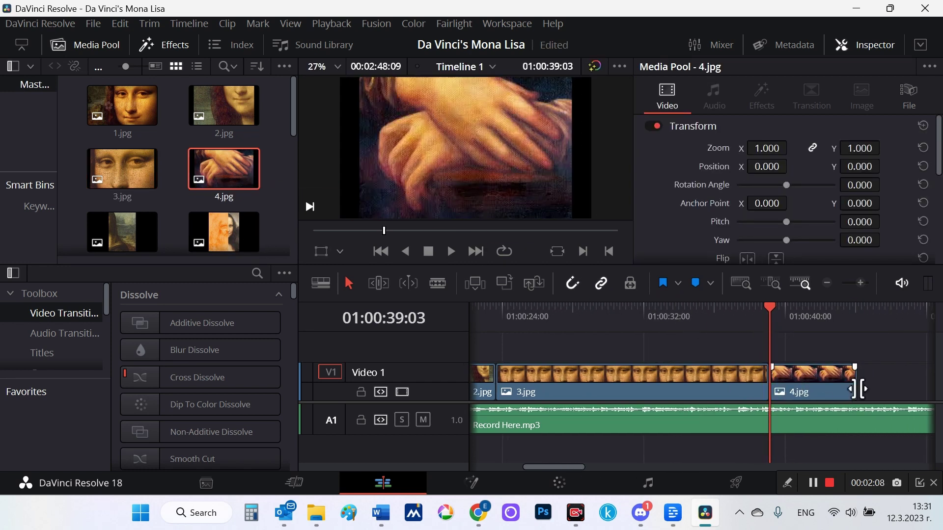
pyautogui.moveTo(857, 391); pyautogui.dragTo(911, 393)
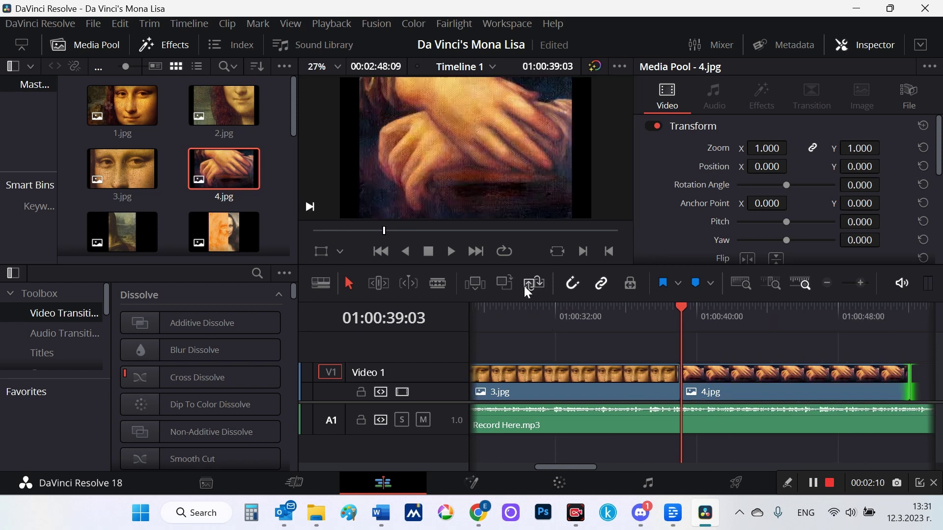
# - Play the narration over 4.jpg, and place 5.jpg directly after it on Video 1
pyautogui.click(450, 251)
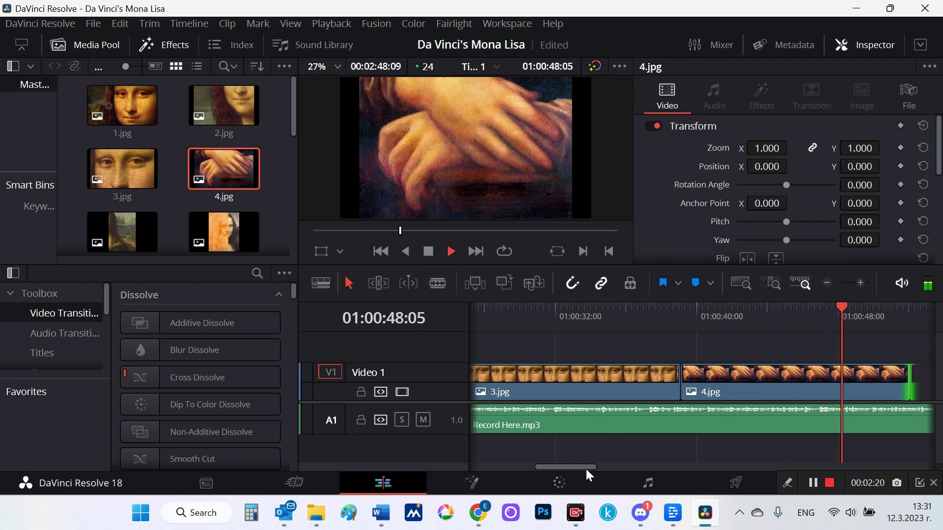
pyautogui.moveTo(578, 468); pyautogui.dragTo(591, 467)
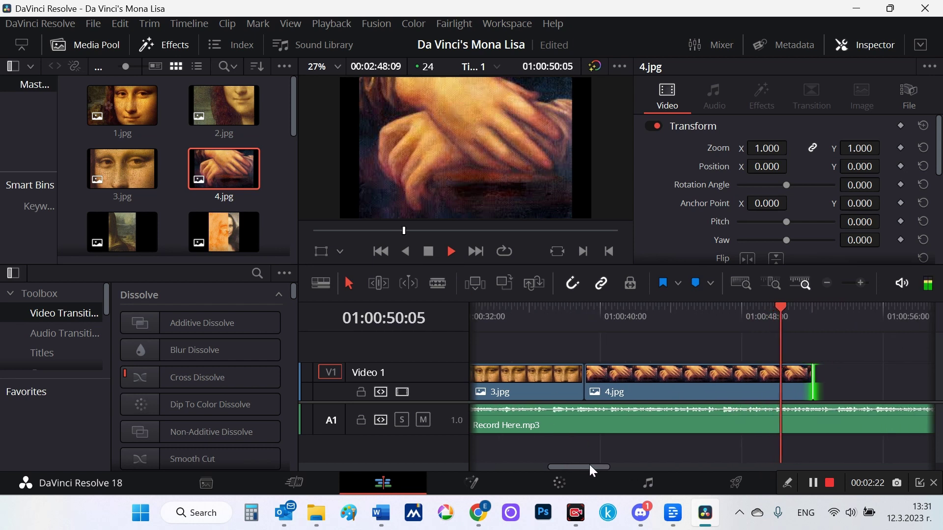
pyautogui.moveTo(123, 225); pyautogui.dragTo(825, 382)
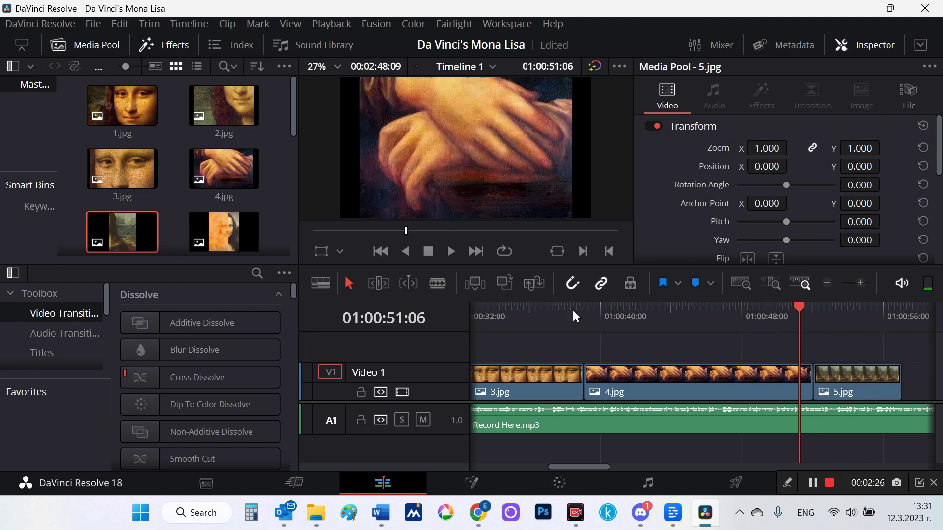
# - Play and replay the narration around 5.jpg to check where the images have to change, and stop playback
pyautogui.click(449, 252)
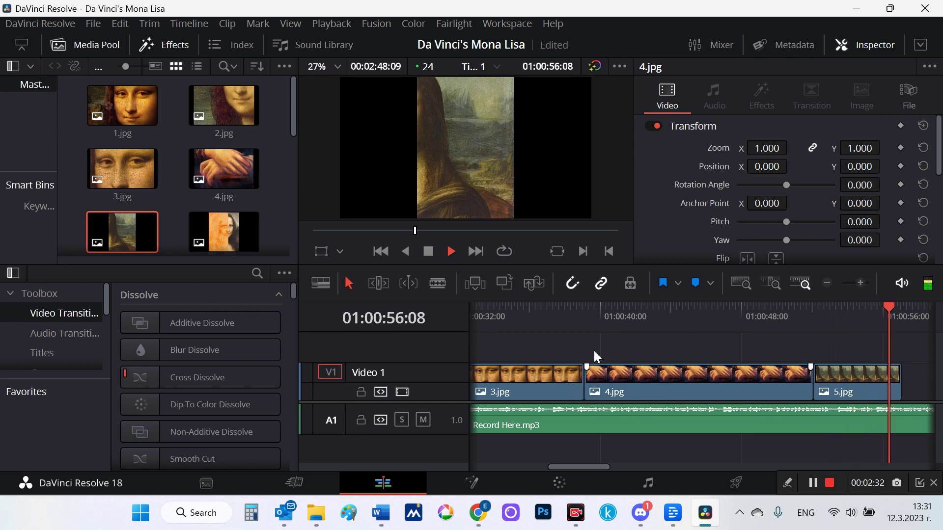
pyautogui.click(429, 252)
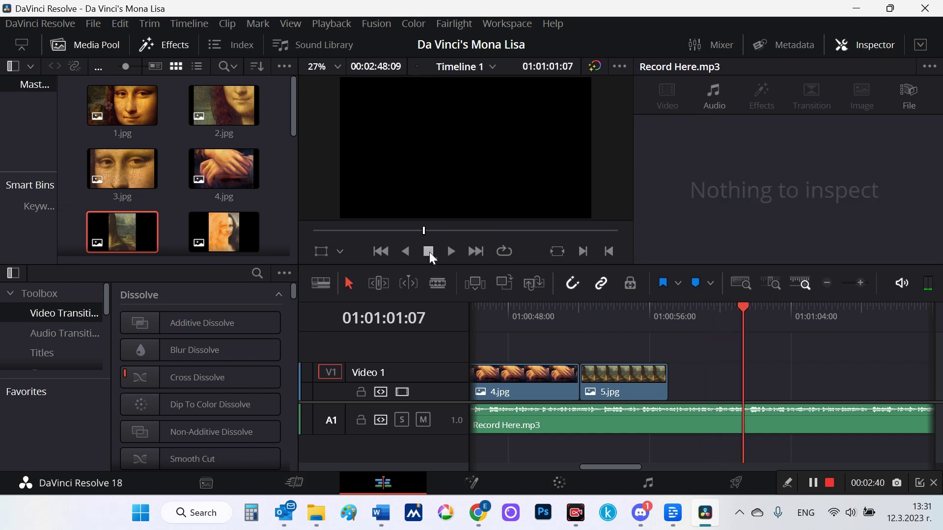
pyautogui.moveTo(742, 311); pyautogui.dragTo(697, 311)
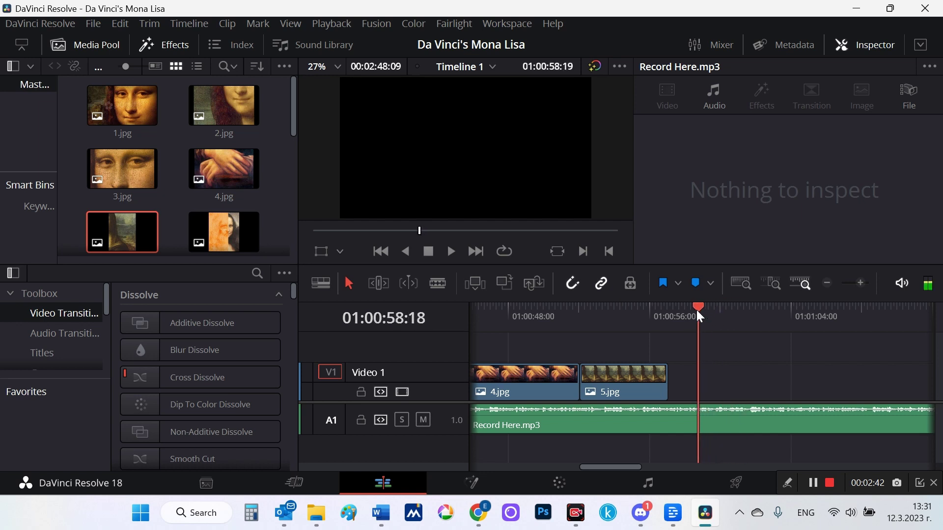
pyautogui.click(452, 252)
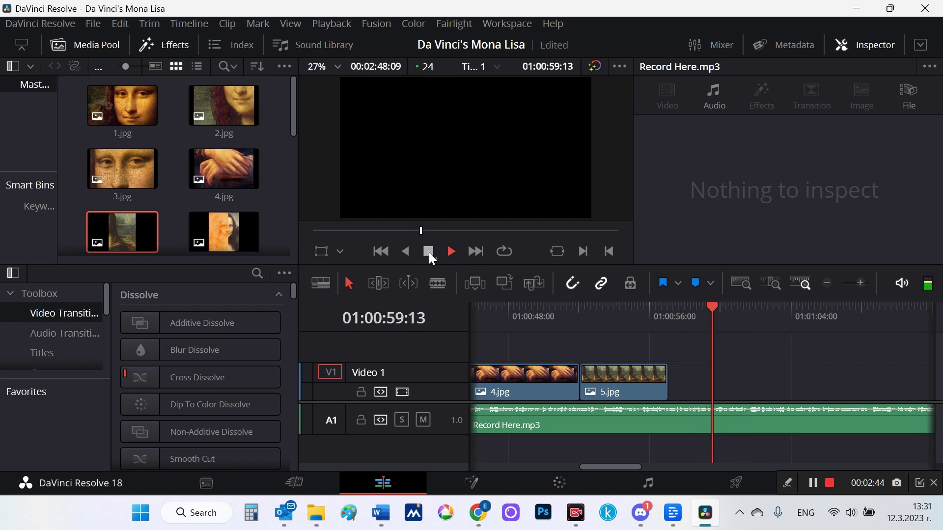
pyautogui.click(652, 310)
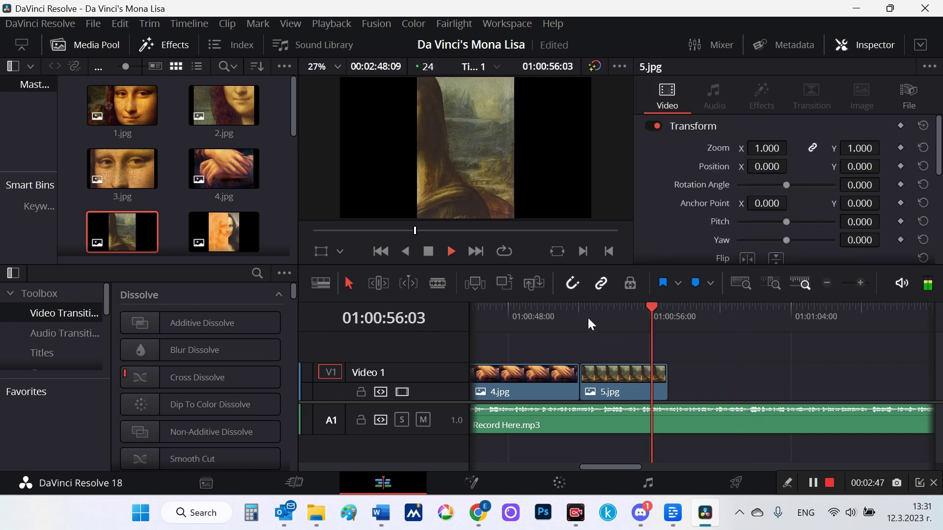
pyautogui.click(430, 252)
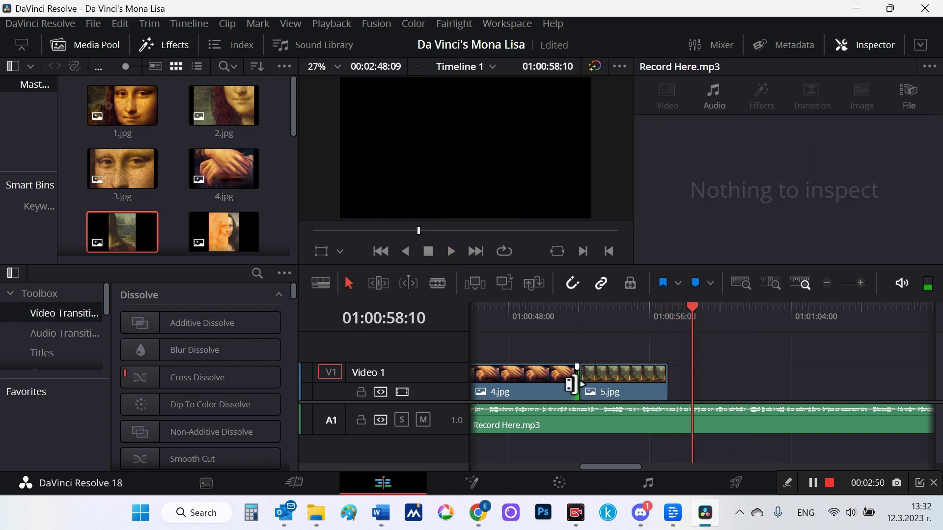
# - Move the cut between 4.jpg and 5.jpg back to about 01:00:50, shorten 5.jpg to end at about 01:00:55, and replay it
pyautogui.moveTo(579, 390); pyautogui.dragTo(555, 386)
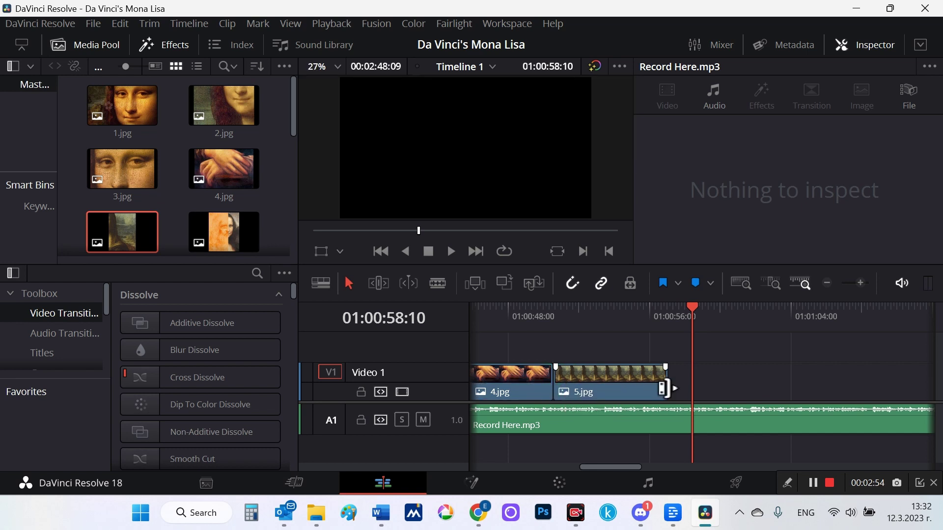
pyautogui.moveTo(663, 387); pyautogui.dragTo(638, 386)
pyautogui.click(591, 308)
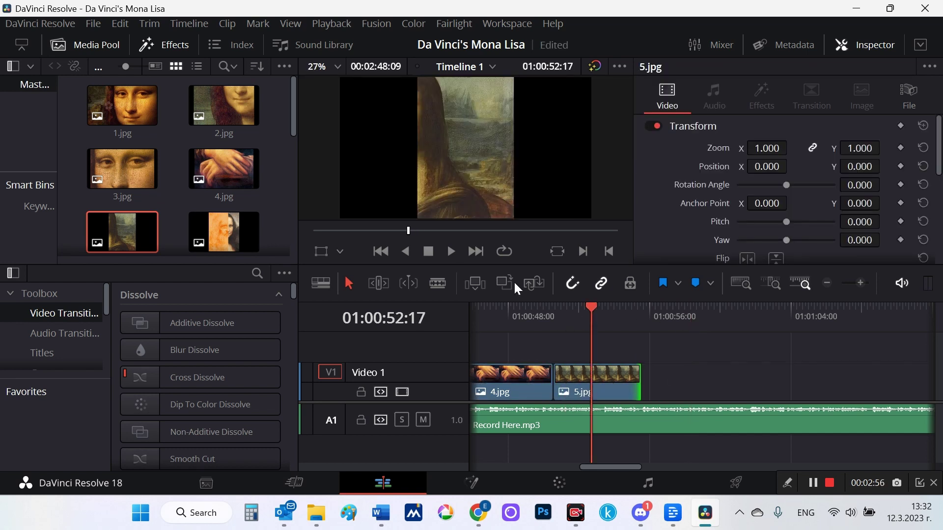
pyautogui.click(448, 249)
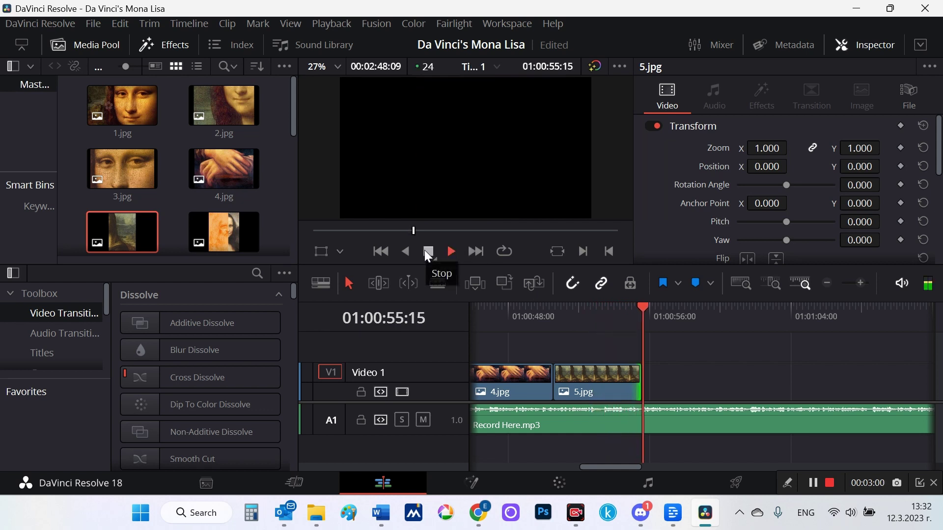
pyautogui.click(426, 252)
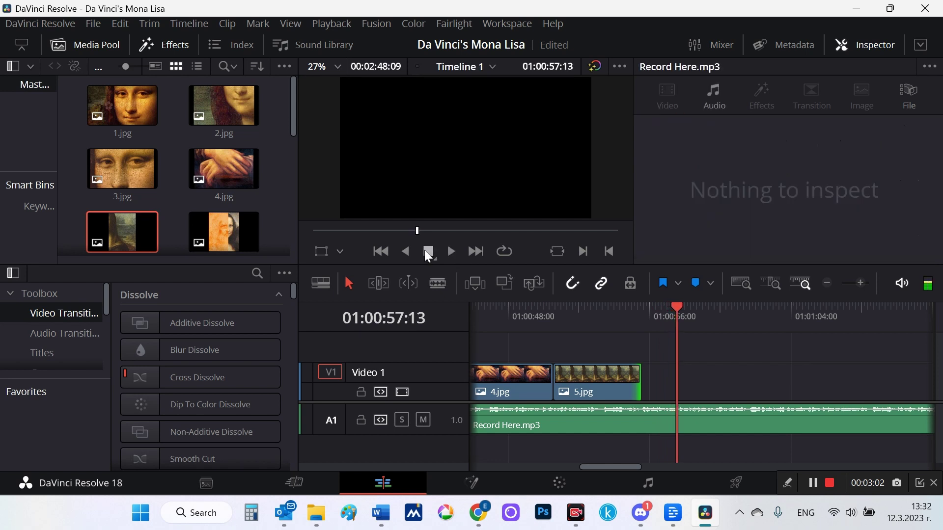
pyautogui.click(830, 484)
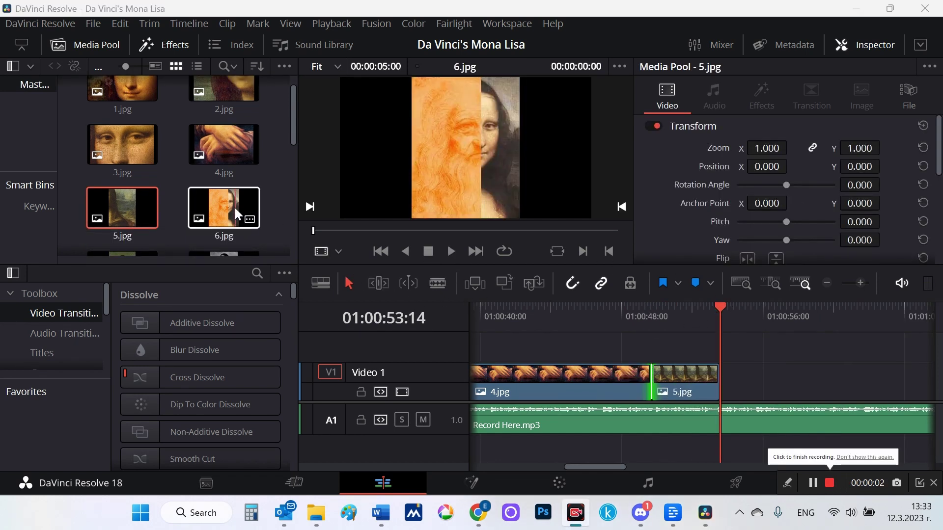
# - Place 6.jpg directly after 5.jpg on Video 1 and extend its end to 01:01:05:05 while listening to the narration
pyautogui.moveTo(235, 207); pyautogui.dragTo(717, 381)
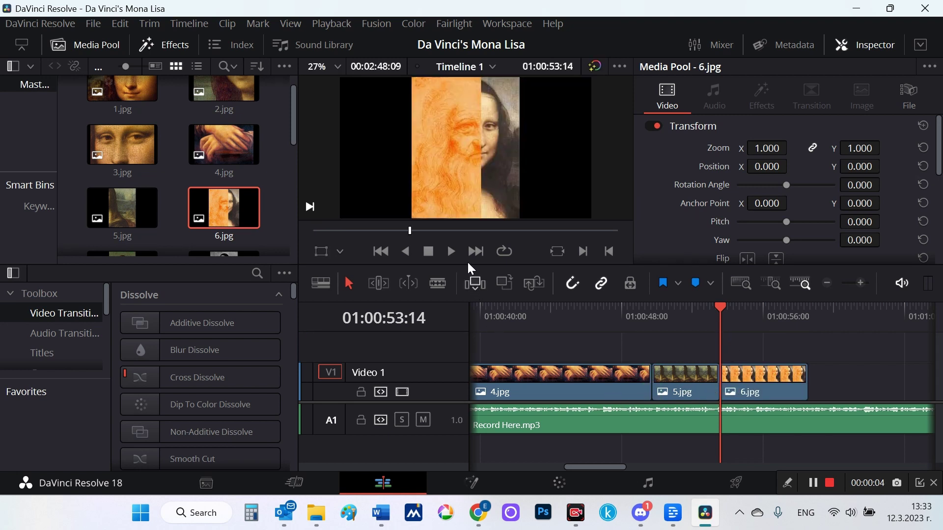
pyautogui.click(451, 251)
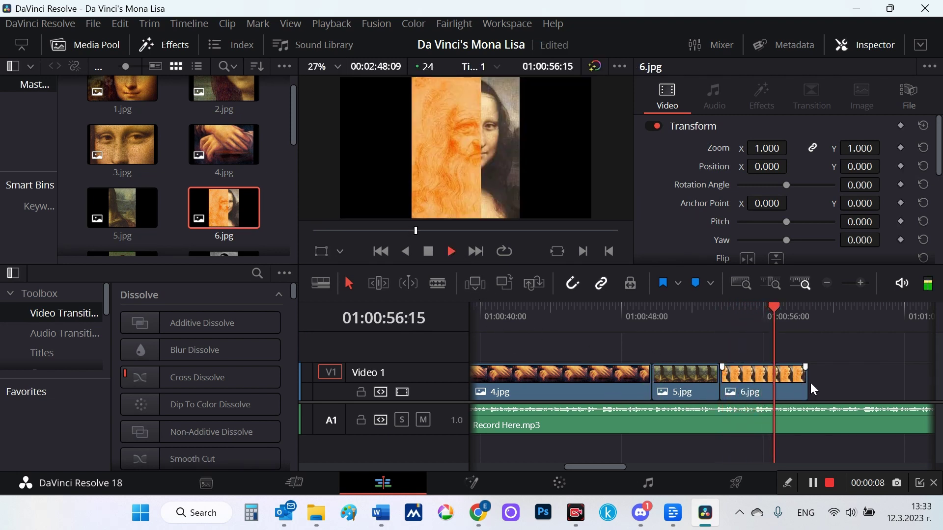
pyautogui.moveTo(806, 383); pyautogui.dragTo(879, 386)
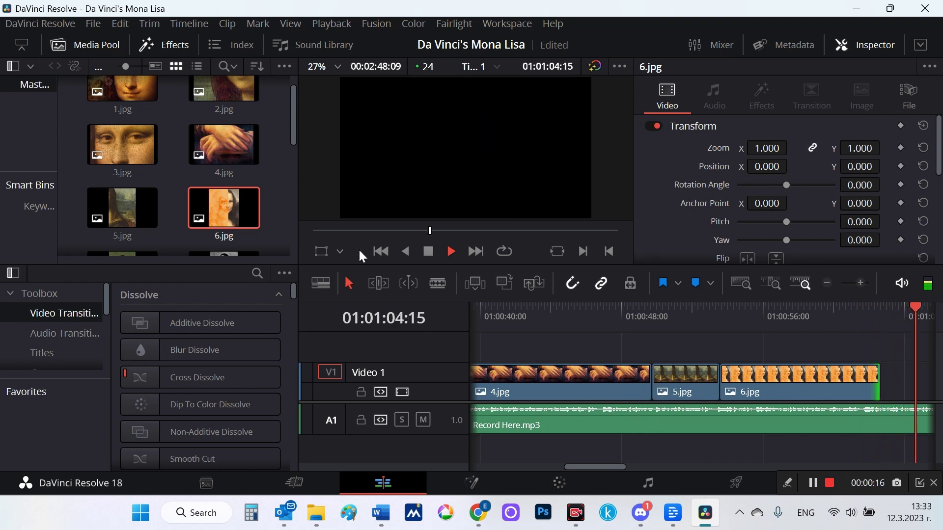
pyautogui.click(224, 253)
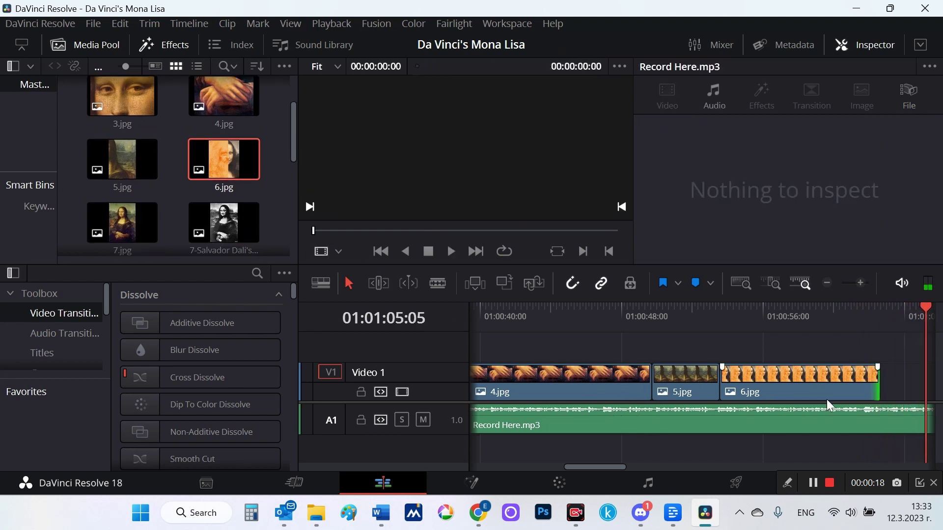
pyautogui.moveTo(873, 392); pyautogui.dragTo(923, 392)
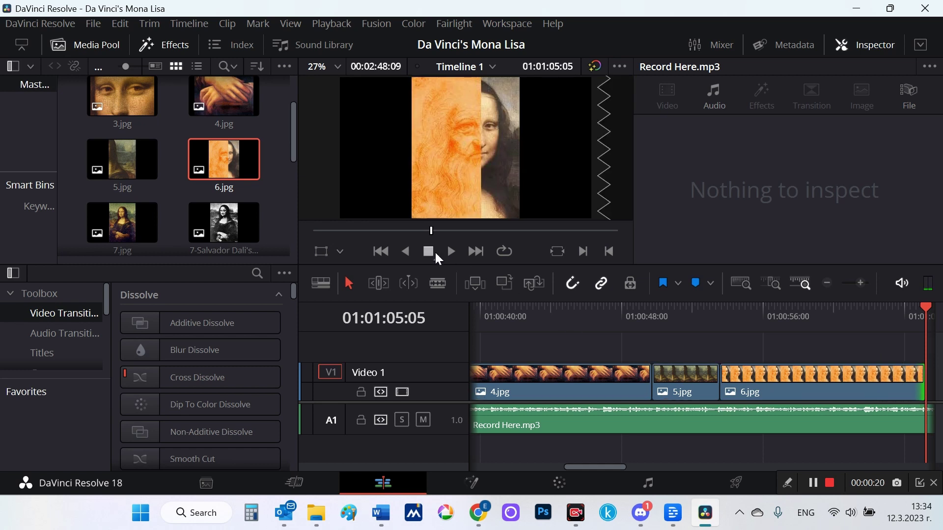
# - Play the narration further, stop it, and extend 6.jpg to the repositioned playhead at about 01:01:10
pyautogui.click(452, 251)
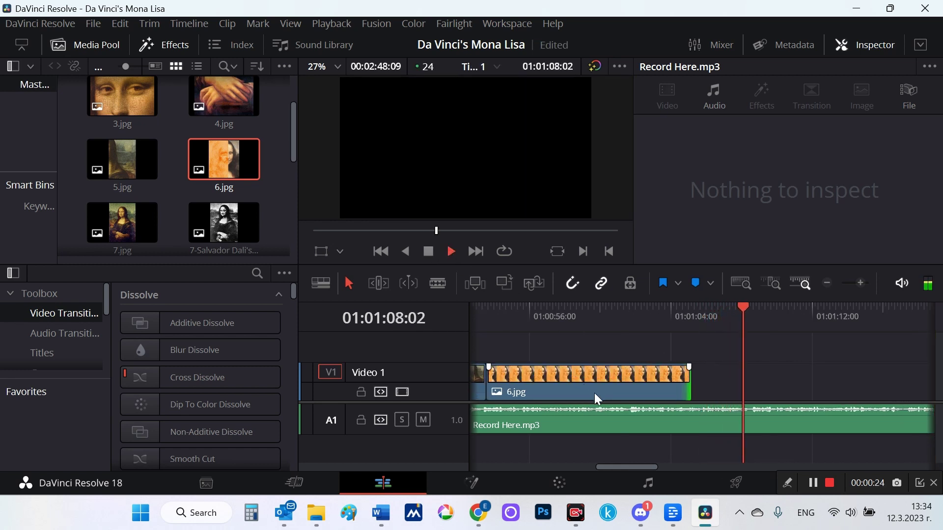
pyautogui.click(433, 251)
pyautogui.moveTo(784, 305); pyautogui.dragTo(773, 306)
pyautogui.moveTo(690, 386); pyautogui.dragTo(772, 387)
# - Place 7.jpg directly after 6.jpg on Video 1 and extend its end to 01:01:25:20 while listening to the narration
pyautogui.moveTo(123, 227); pyautogui.dragTo(777, 382)
pyautogui.click(451, 252)
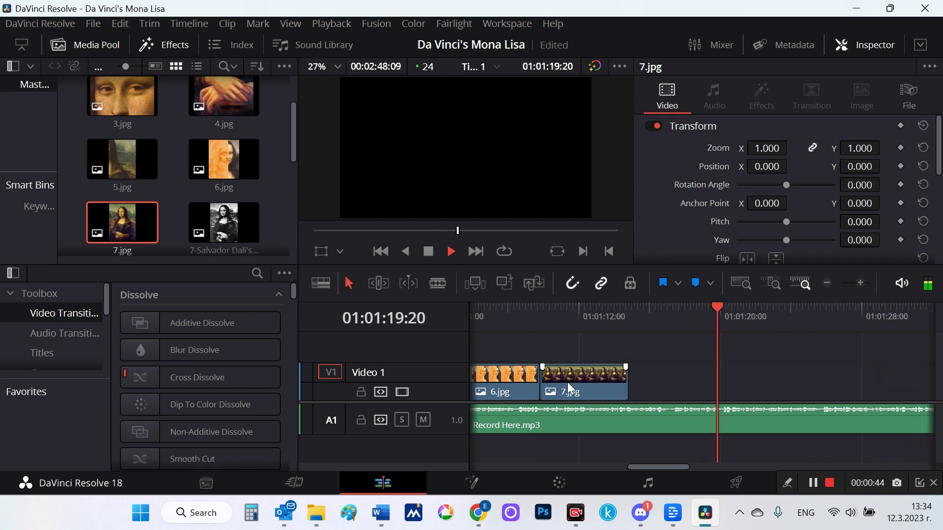
pyautogui.moveTo(627, 391); pyautogui.dragTo(751, 406)
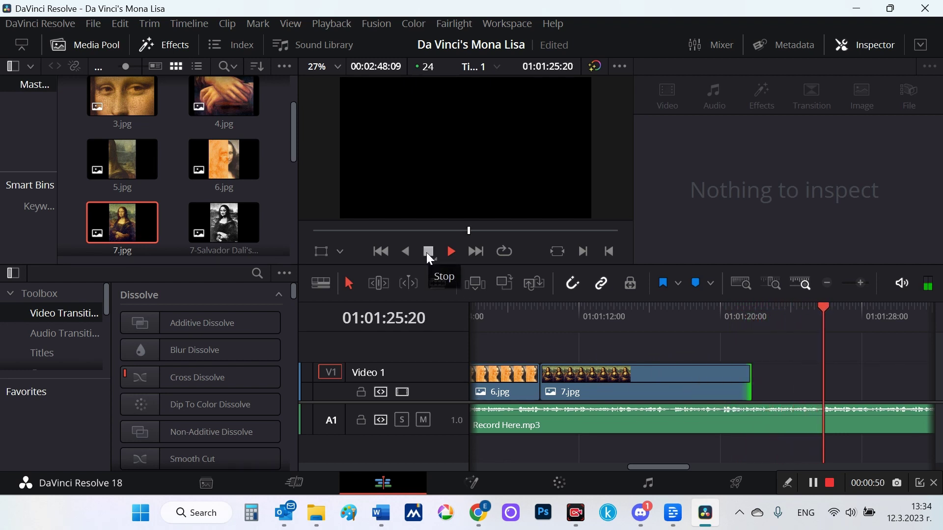
pyautogui.click(428, 252)
pyautogui.moveTo(830, 314); pyautogui.dragTo(826, 313)
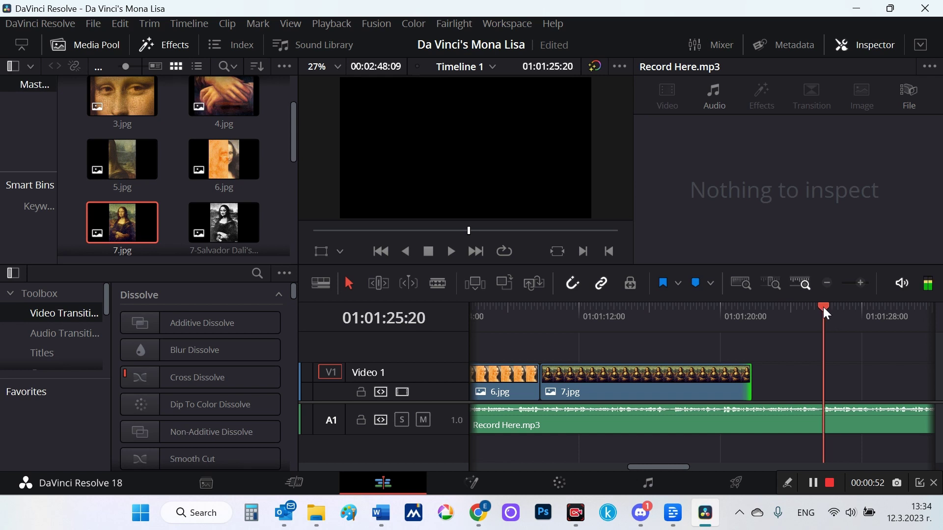
pyautogui.moveTo(748, 381); pyautogui.dragTo(814, 392)
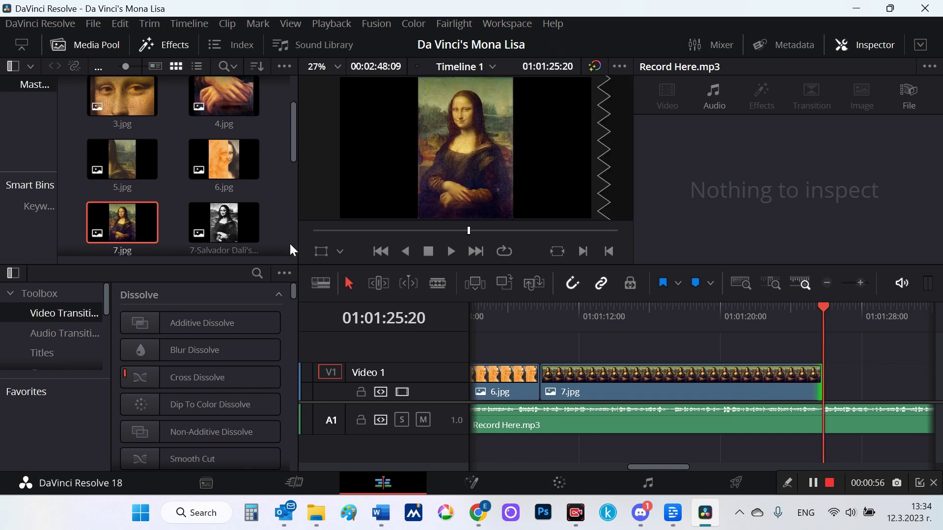
# - Place 7-Salvador Dali's.jpg directly after 7.jpg on Video 1 and play the narration from 01:01:24:18
pyautogui.moveTo(254, 234); pyautogui.dragTo(787, 404)
pyautogui.scroll(-1, 252, 217)
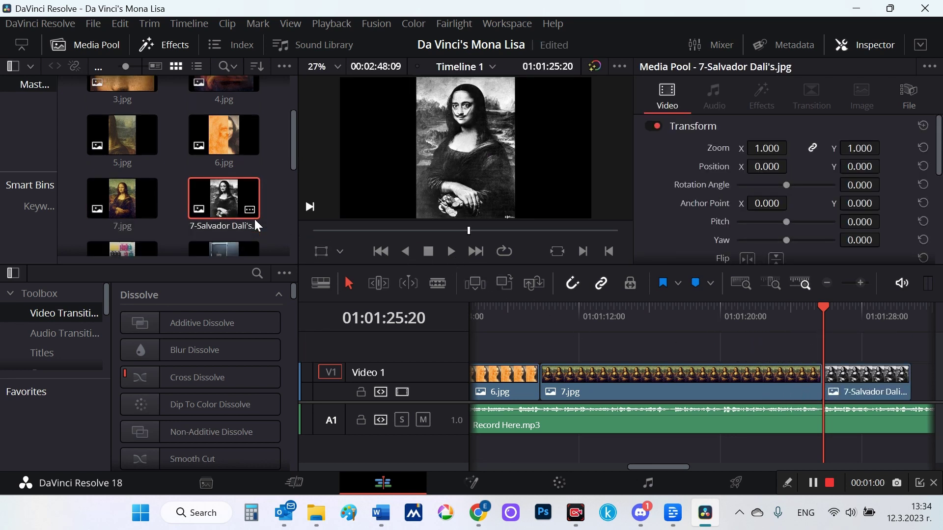
pyautogui.click(254, 219)
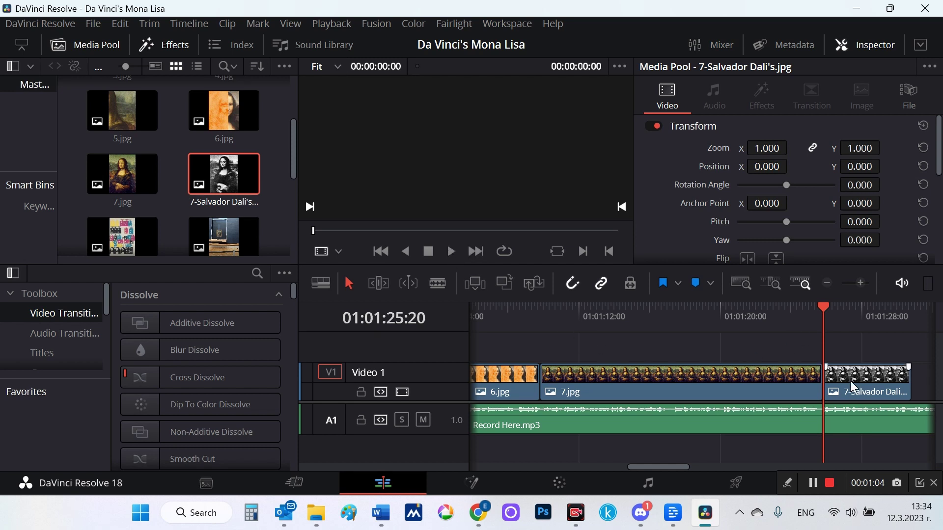
pyautogui.click(804, 318)
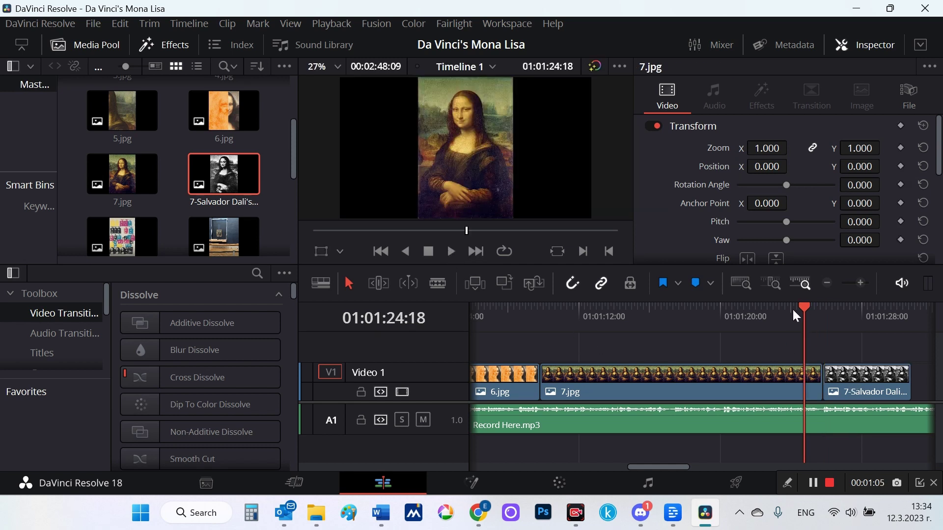
pyautogui.click(452, 252)
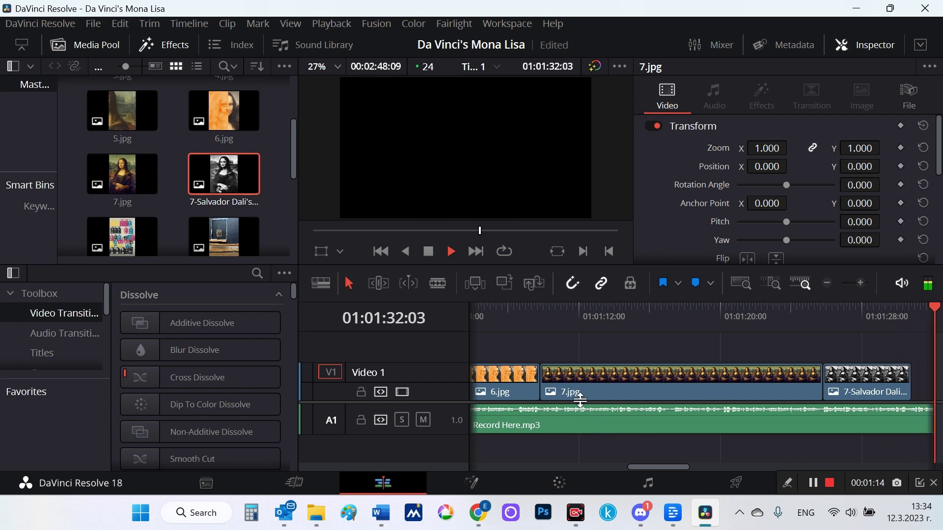
# - Extend 7-Salvador Dali's.jpg to 01:01:36:10, listen to the narration further, and trim the image's end back to about 01:01:36
pyautogui.click(678, 390)
pyautogui.moveTo(703, 393); pyautogui.dragTo(760, 394)
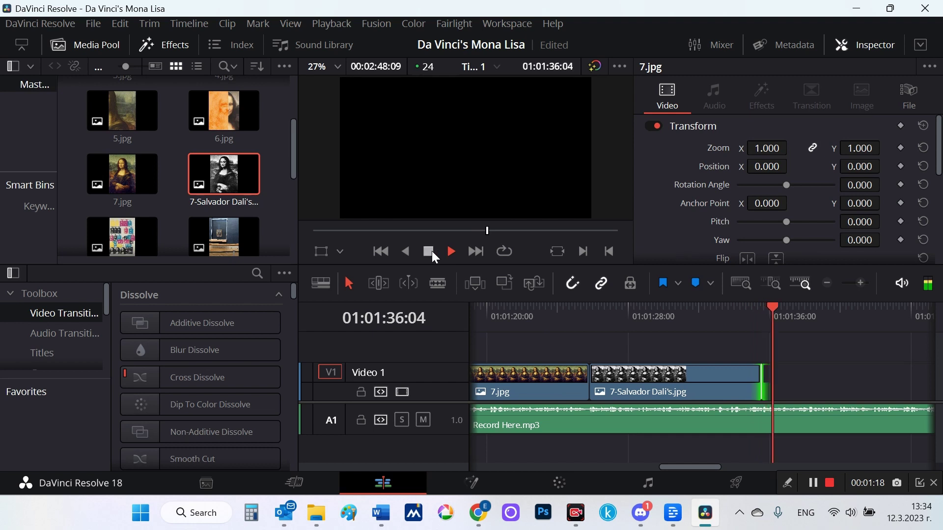
pyautogui.click(629, 323)
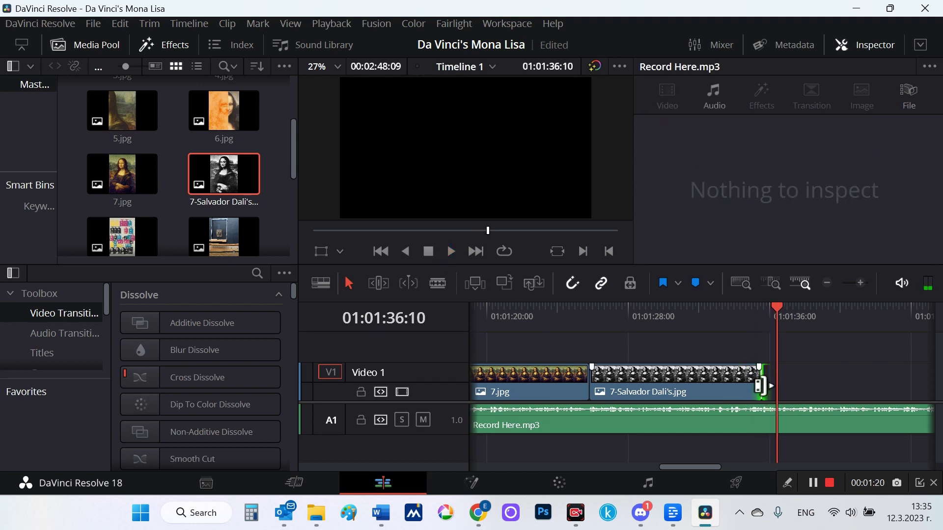
pyautogui.moveTo(760, 386); pyautogui.dragTo(775, 386)
pyautogui.click(445, 253)
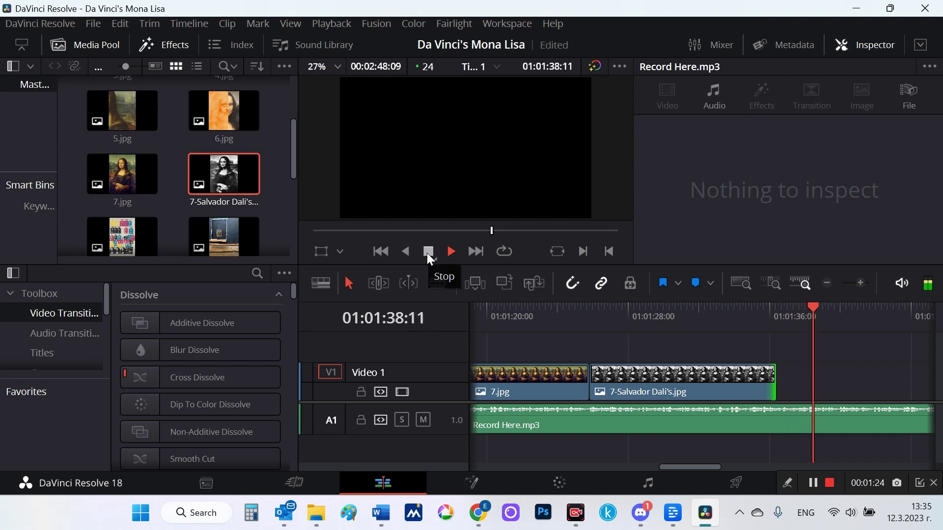
pyautogui.click(426, 252)
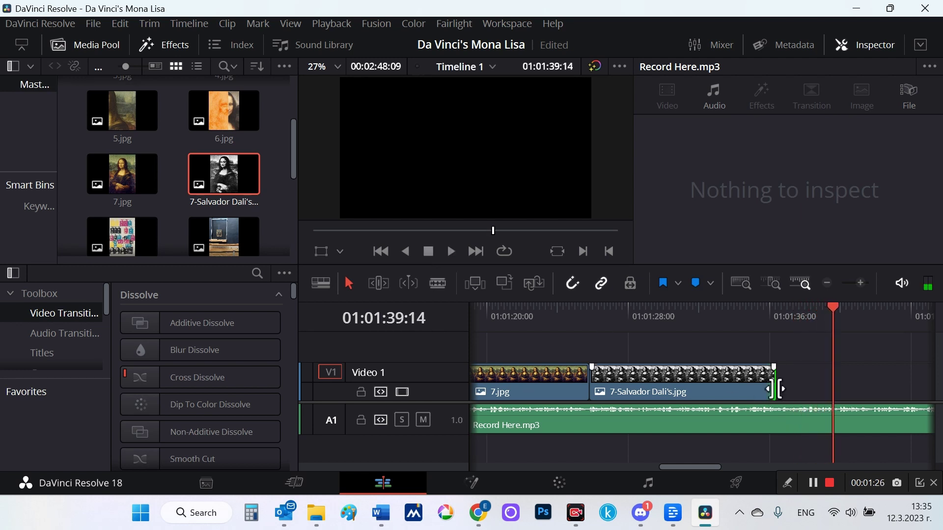
pyautogui.moveTo(775, 389); pyautogui.dragTo(770, 389)
# - Place 8-Colored-Mona-Lisa-And-Warhol-1963.jpg directly after 7-Salvador Dali's.jpg, and move the cut between them slightly later after replaying the narration
pyautogui.moveTo(122, 237); pyautogui.dragTo(766, 388)
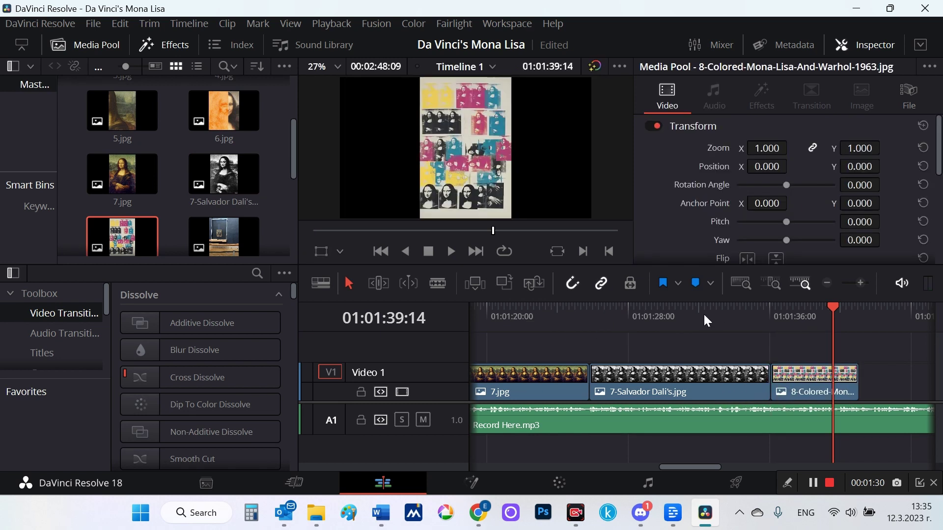
pyautogui.click(724, 313)
pyautogui.click(451, 252)
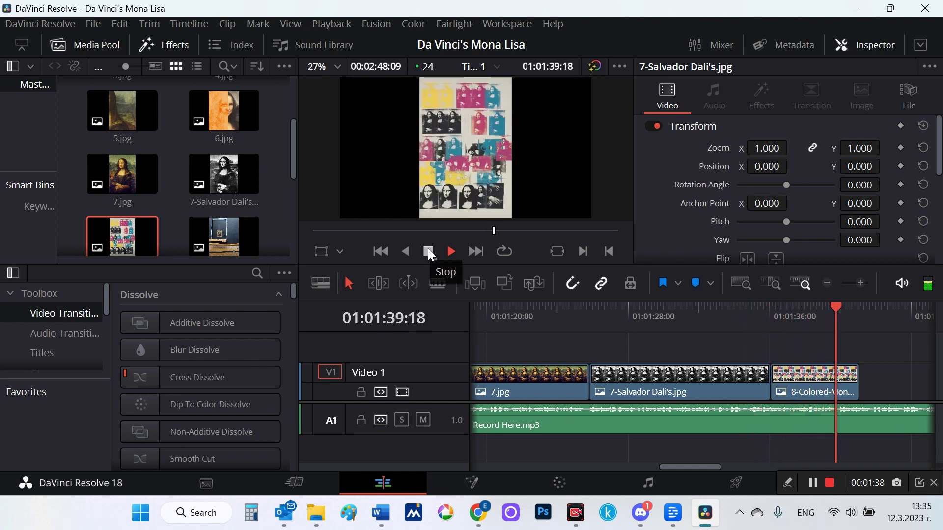
pyautogui.click(428, 251)
pyautogui.click(786, 398)
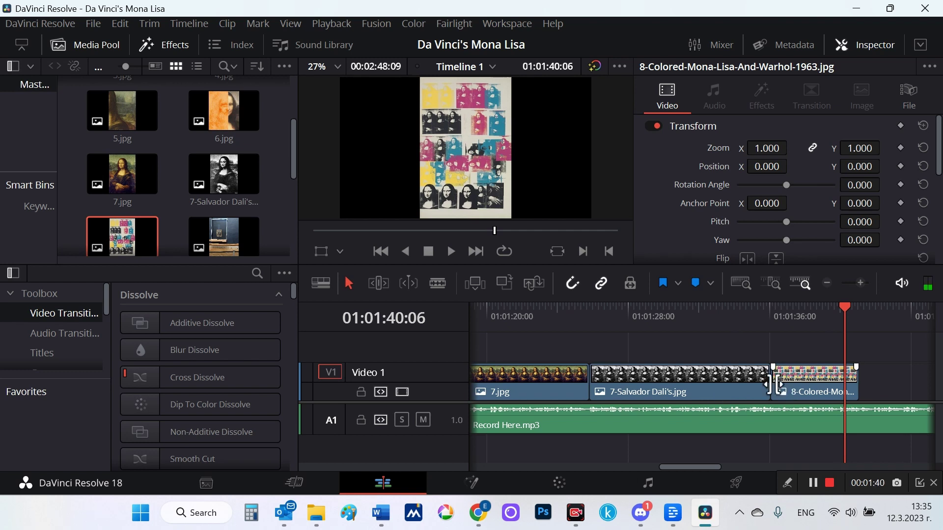
pyautogui.moveTo(778, 385); pyautogui.dragTo(779, 386)
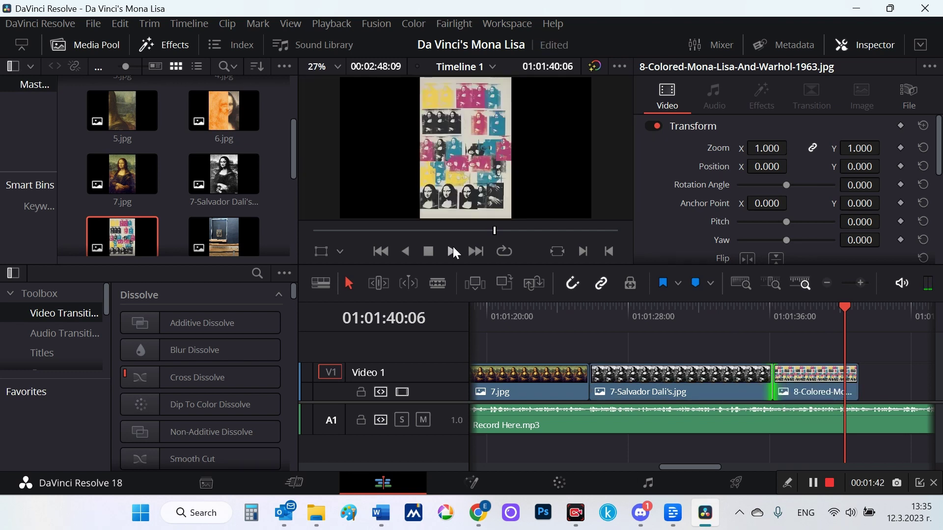
# - Play the narration further and shorten 8-Colored-Mona-Lisa-And-Warhol-1963.jpg to end at about 01:01:40
pyautogui.click(452, 252)
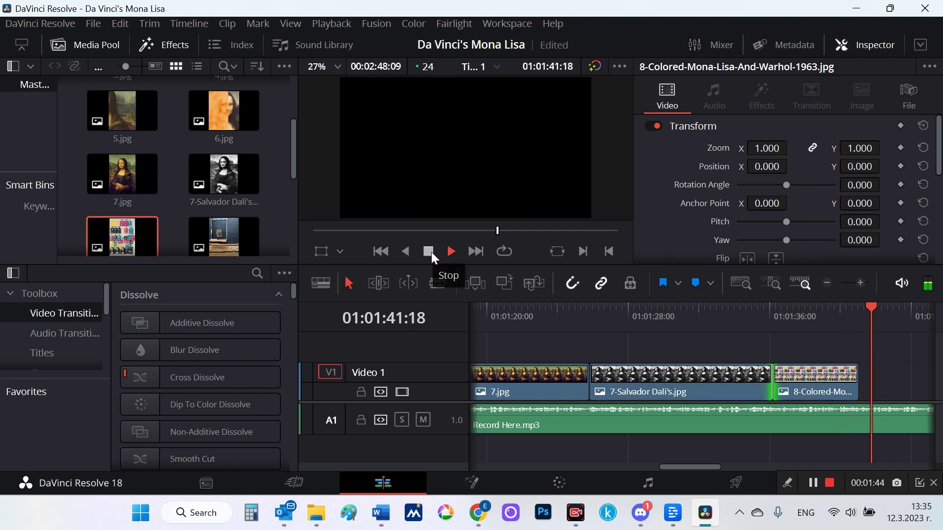
pyautogui.click(431, 252)
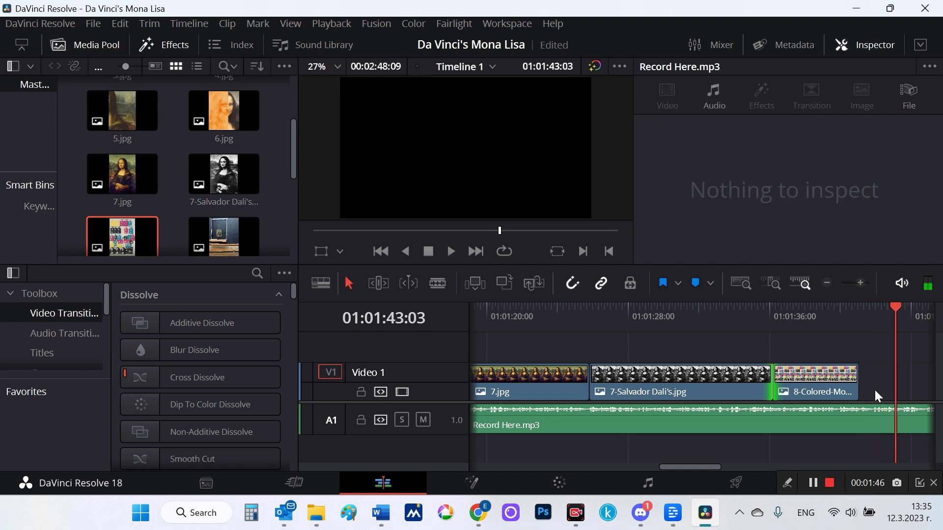
pyautogui.moveTo(865, 387); pyautogui.dragTo(841, 386)
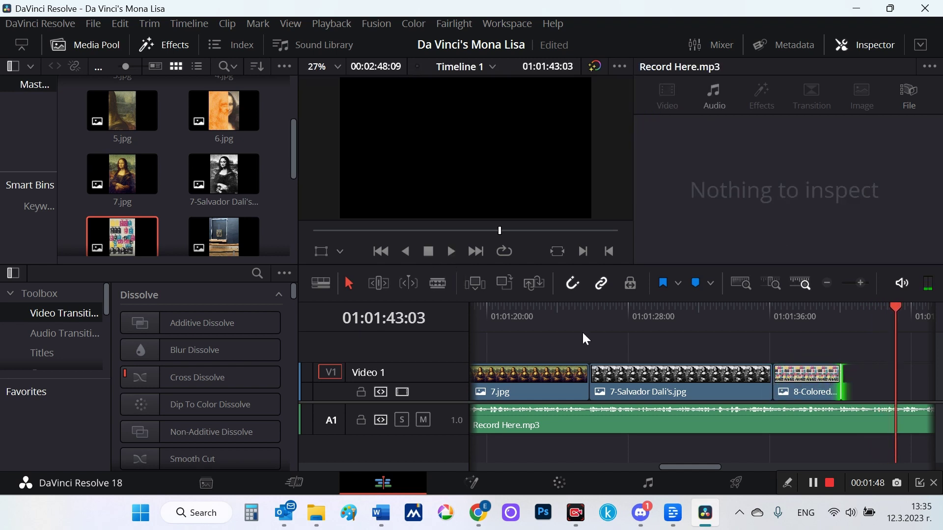
# - Place 9.JPEG directly after the Warhol image and listen to the narration up to about 01:01:50
pyautogui.moveTo(244, 236); pyautogui.dragTo(841, 375)
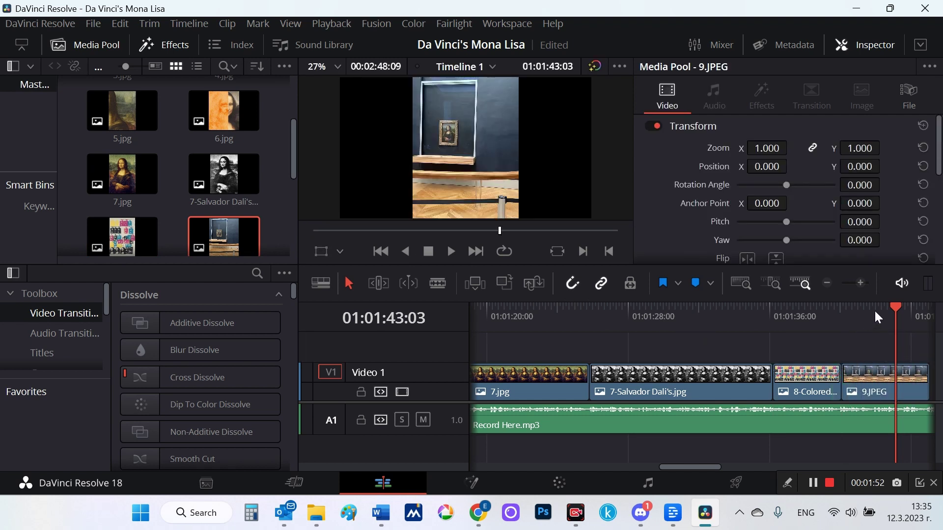
pyautogui.click(838, 314)
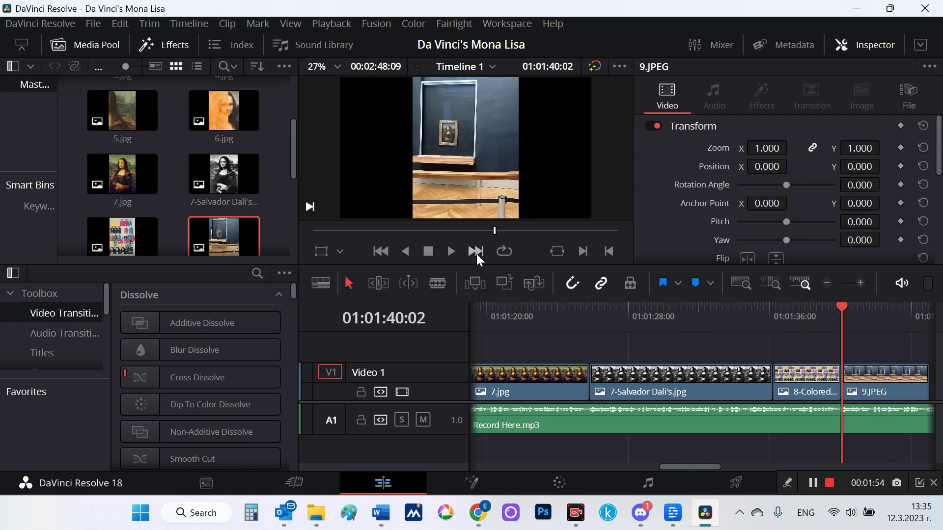
pyautogui.click(450, 252)
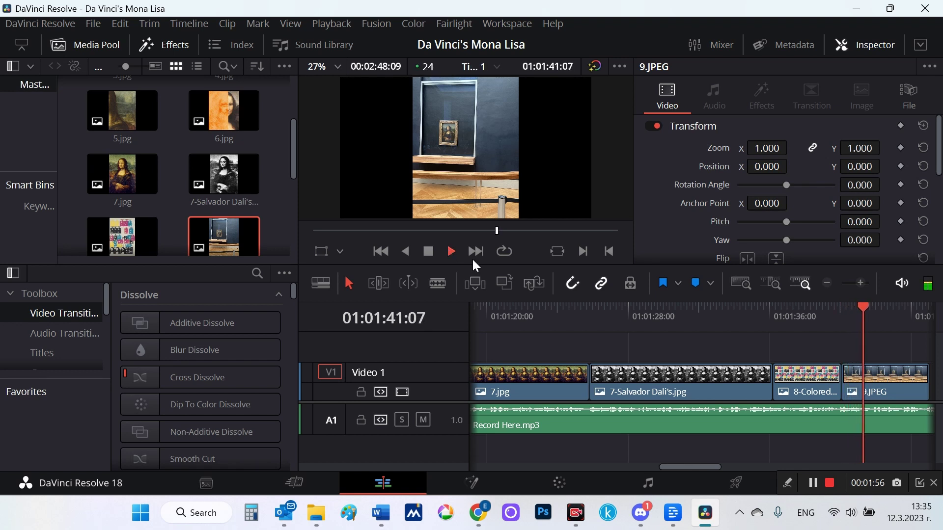
pyautogui.scroll(-4, 248, 194)
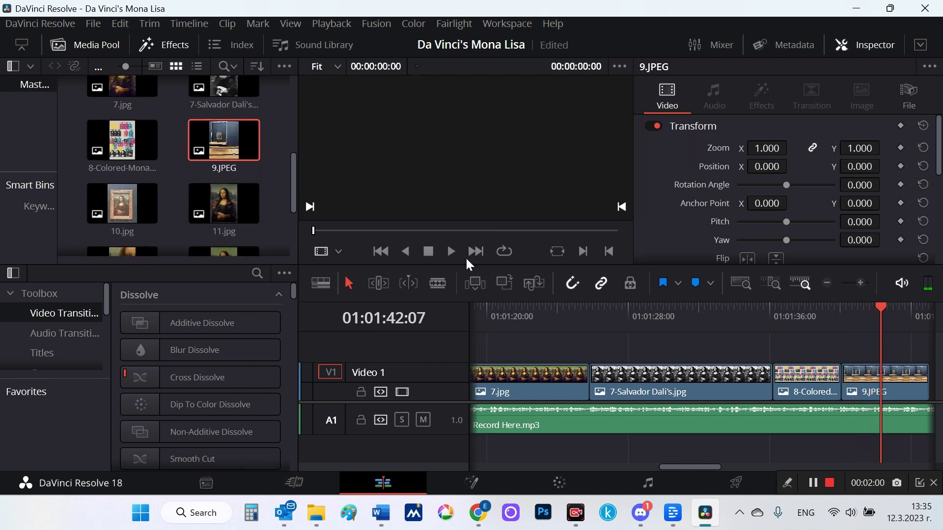
pyautogui.click(873, 310)
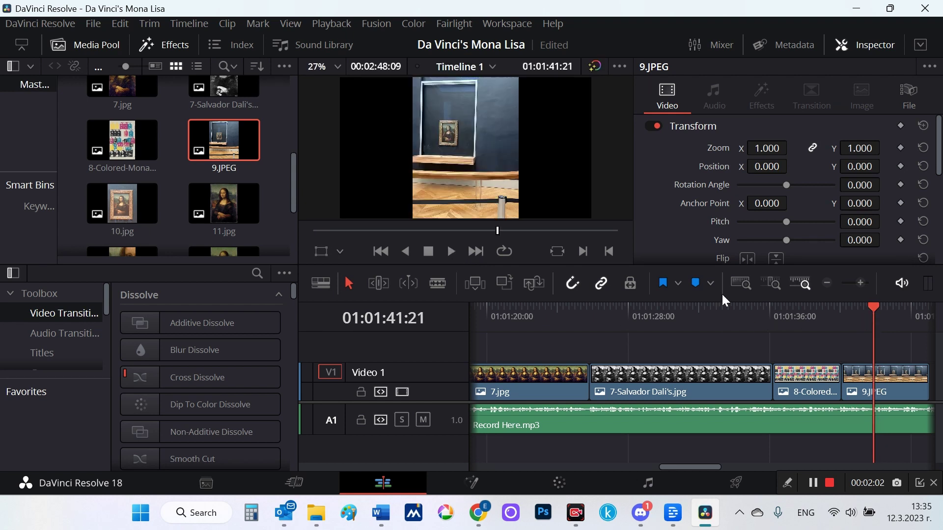
pyautogui.click(449, 251)
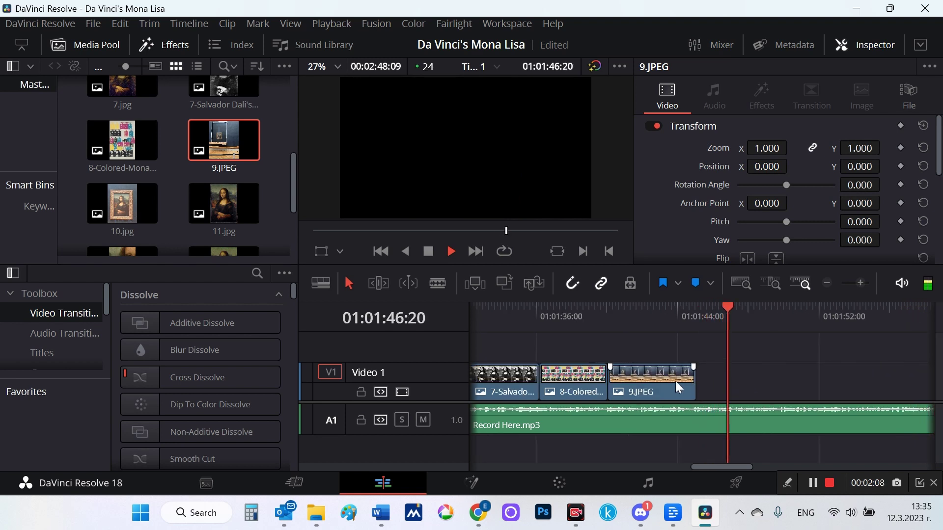
pyautogui.click(429, 252)
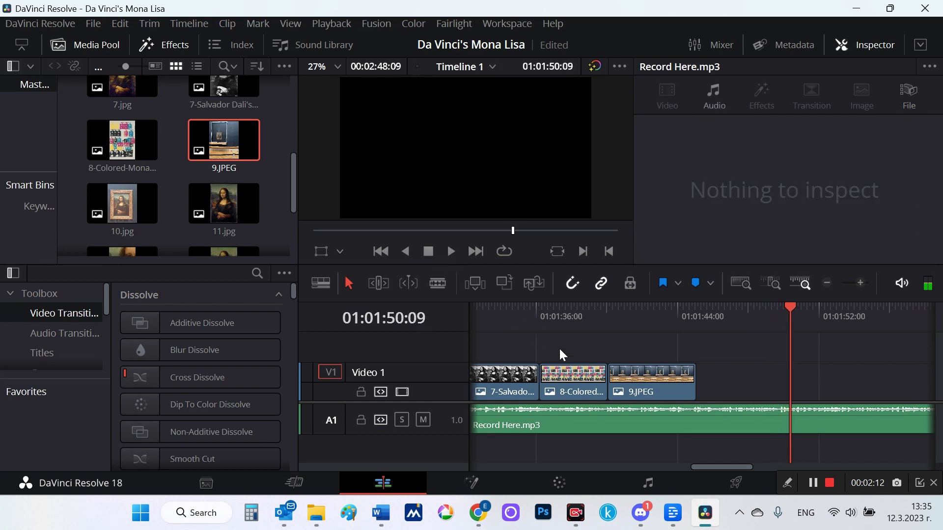
# - Place 10.jpg directly after 9.JPEG and 11.jpg directly after 10.jpg on Video 1, leaving no gaps
pyautogui.click(145, 220)
pyautogui.moveTo(145, 219); pyautogui.dragTo(718, 403)
pyautogui.moveTo(226, 203); pyautogui.dragTo(788, 391)
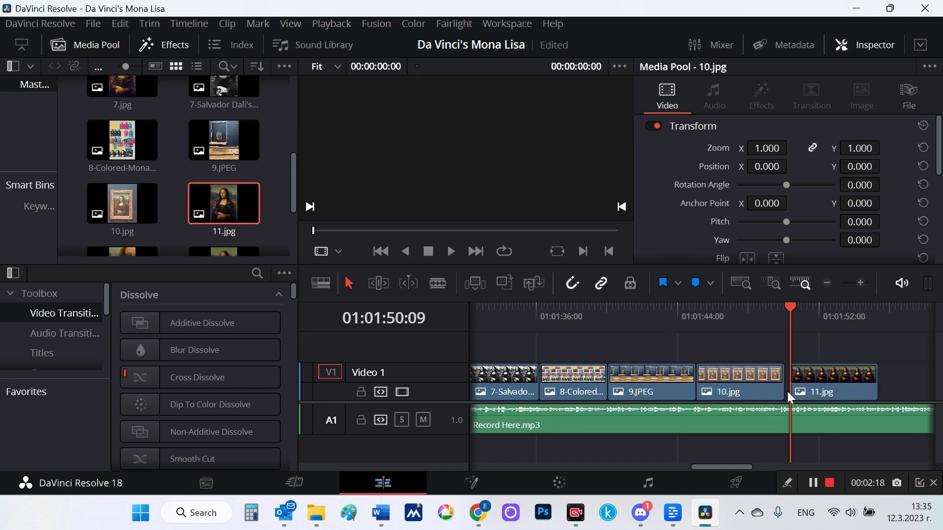
pyautogui.moveTo(786, 308); pyautogui.dragTo(769, 306)
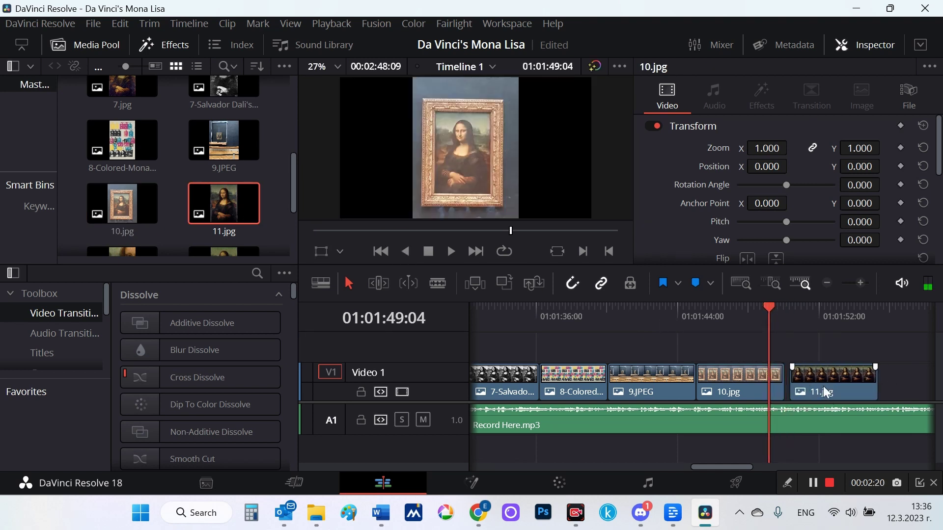
pyautogui.moveTo(824, 386); pyautogui.dragTo(816, 385)
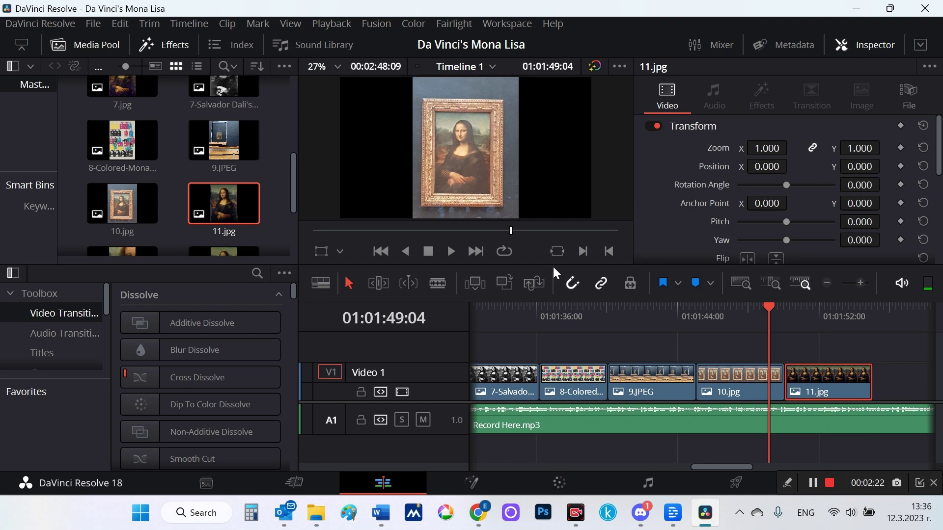
# - Listen further, move 11.jpg to start at about 01:01:57, and move 10.jpg to start at about 01:01:50, extended to meet 11.jpg
pyautogui.click(454, 252)
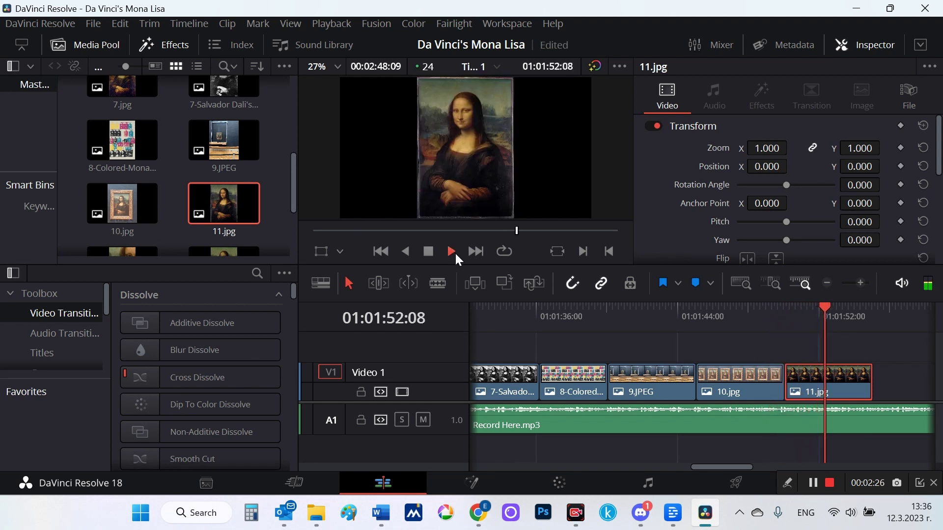
pyautogui.click(430, 249)
pyautogui.moveTo(595, 373); pyautogui.dragTo(708, 382)
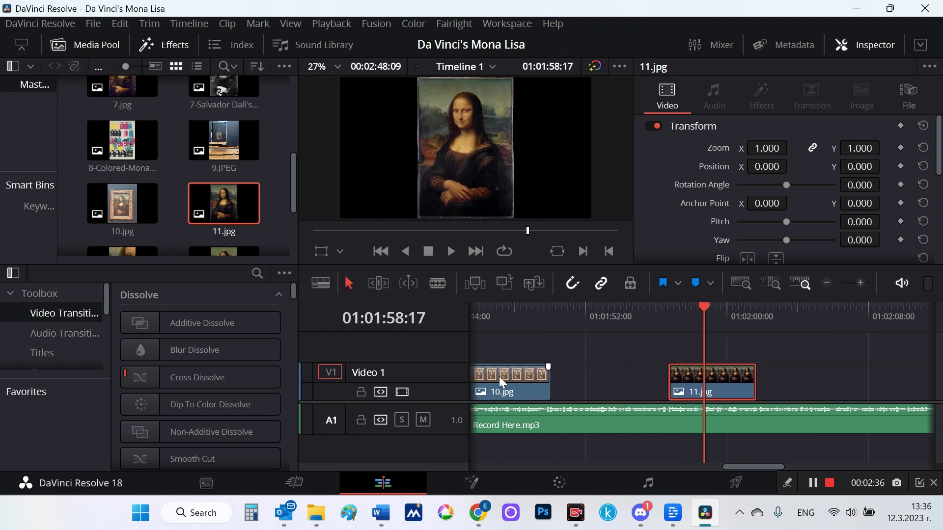
pyautogui.moveTo(499, 376); pyautogui.dragTo(668, 384)
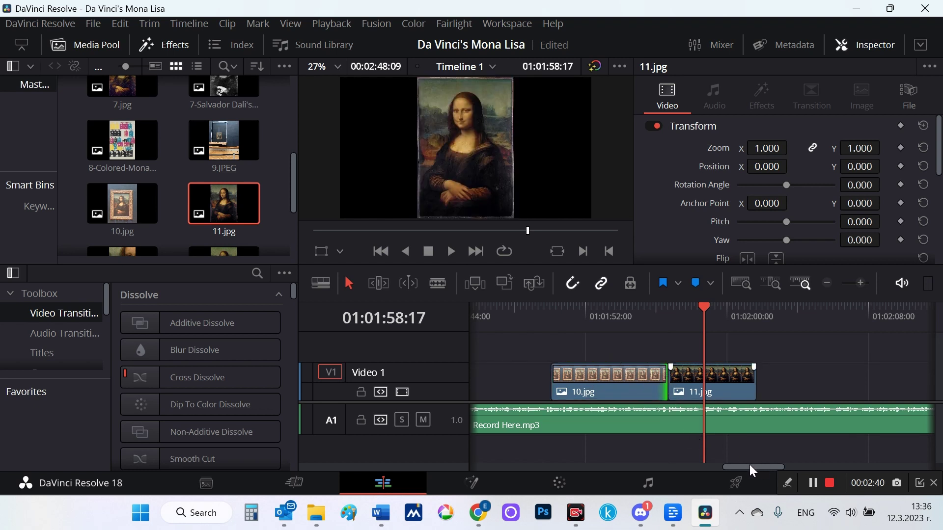
# - Extend the end of 9.JPEG to the start of 10.jpg to close the gap on Video 1
pyautogui.moveTo(751, 471); pyautogui.dragTo(732, 467)
pyautogui.click(576, 386)
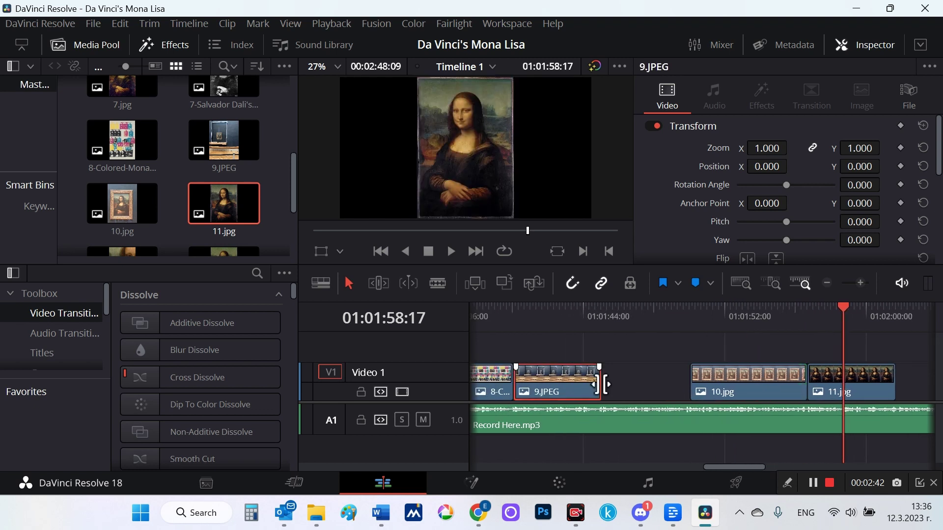
pyautogui.moveTo(603, 384); pyautogui.dragTo(683, 399)
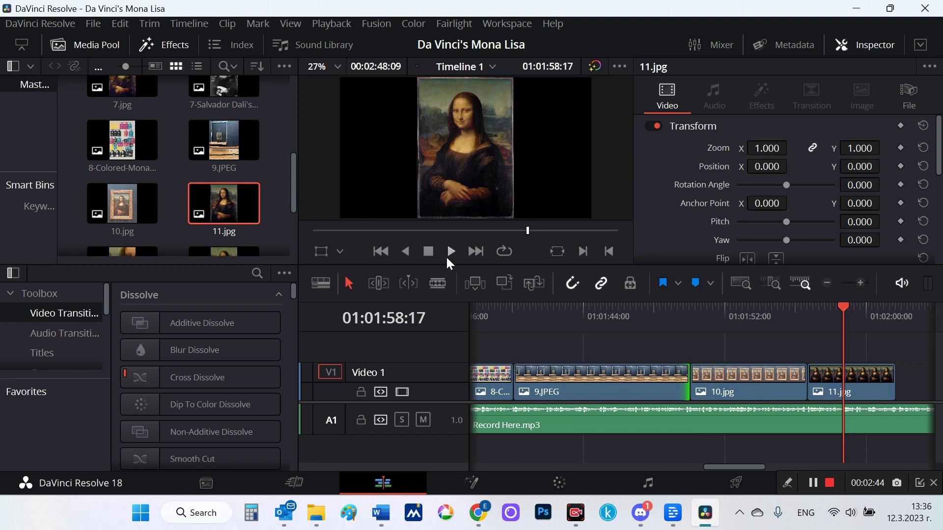
# - Place 12.jpg directly after 11.jpg on Video 1, leaving no gap
pyautogui.scroll(-1, 234, 206)
pyautogui.scroll(-1, 234, 207)
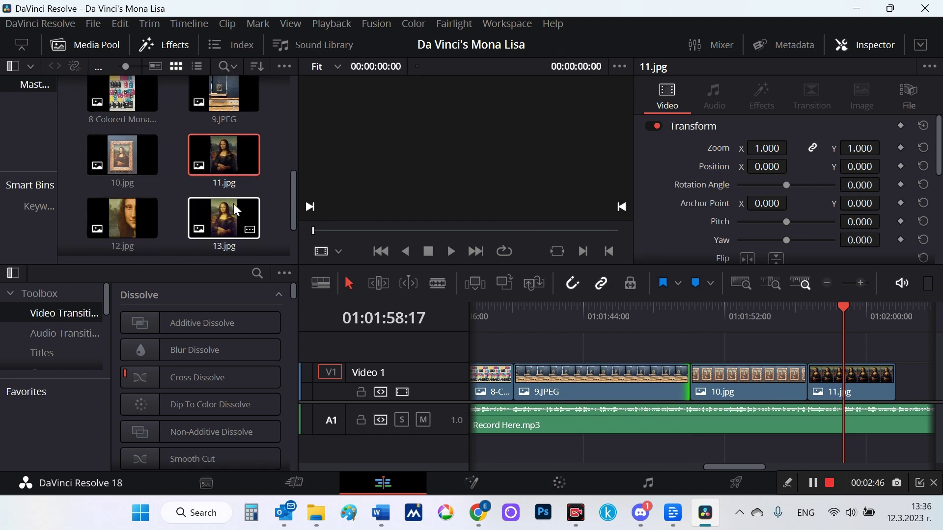
pyautogui.click(738, 284)
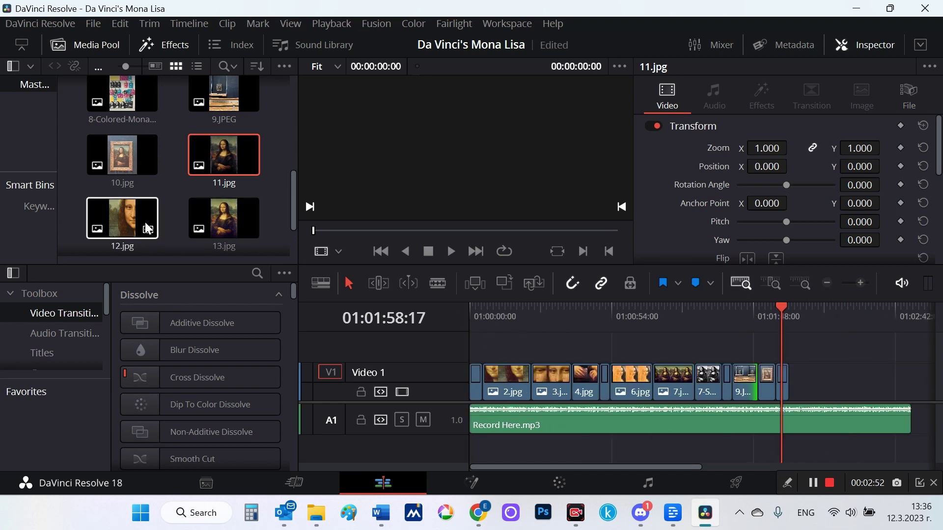
pyautogui.scroll(-1, 145, 225)
pyautogui.scroll(-1, 143, 211)
pyautogui.moveTo(132, 187); pyautogui.dragTo(797, 385)
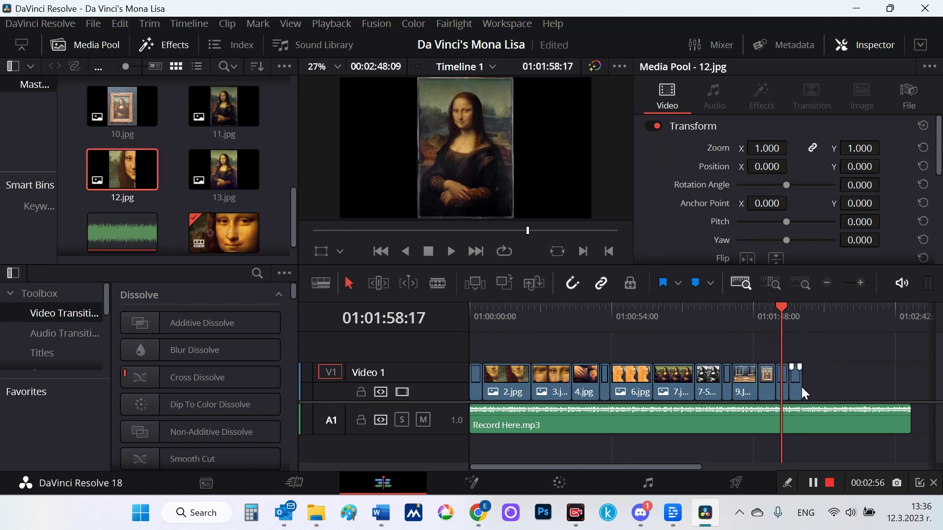
pyautogui.click(795, 381)
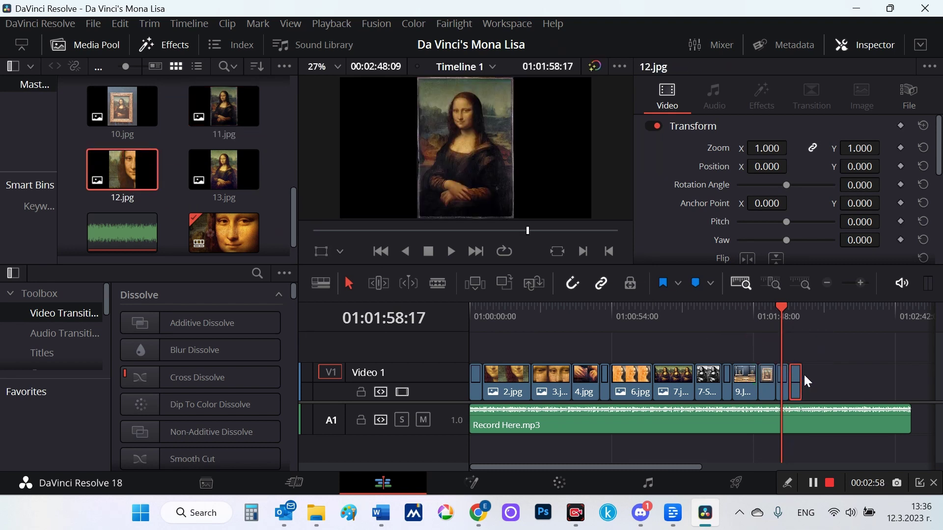
# - Extend the end of 12.jpg to about 01:02:10 and place 13.jpg directly after it on Video 1
pyautogui.click(859, 284)
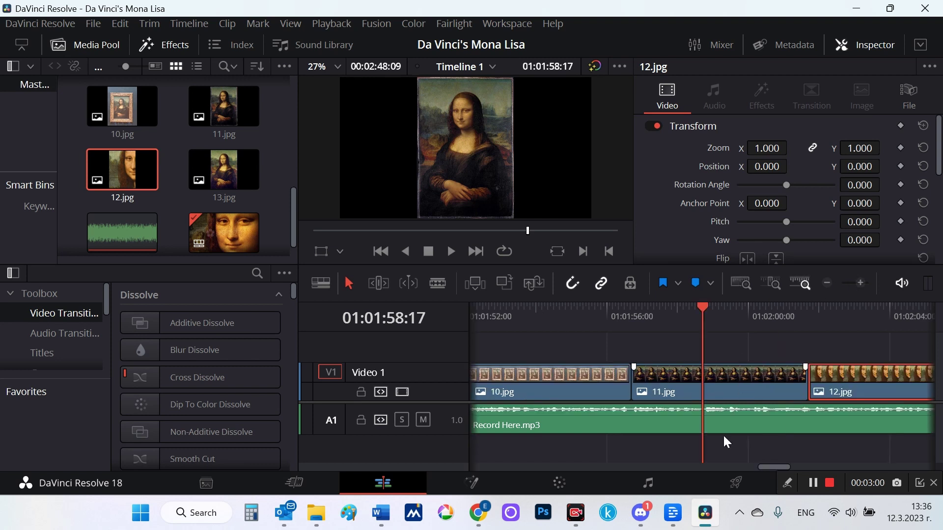
pyautogui.moveTo(771, 466); pyautogui.dragTo(797, 468)
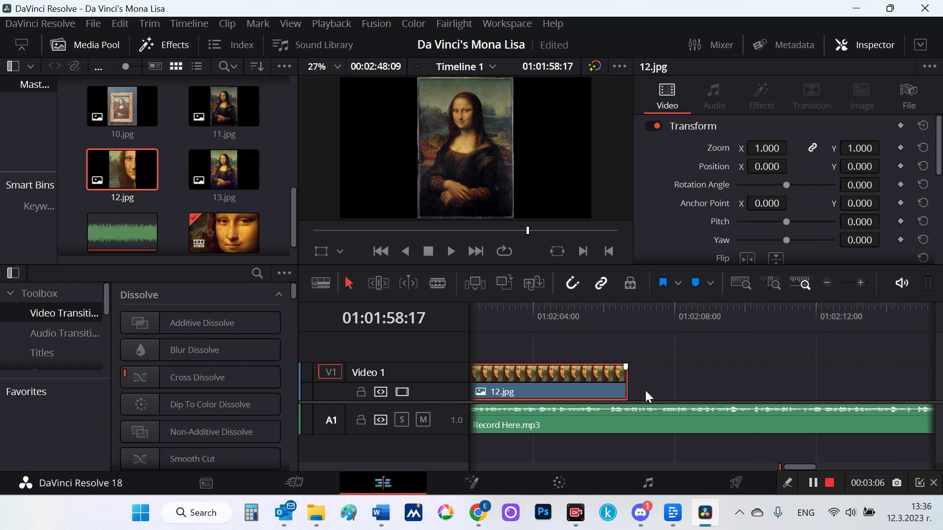
pyautogui.moveTo(634, 389); pyautogui.dragTo(733, 401)
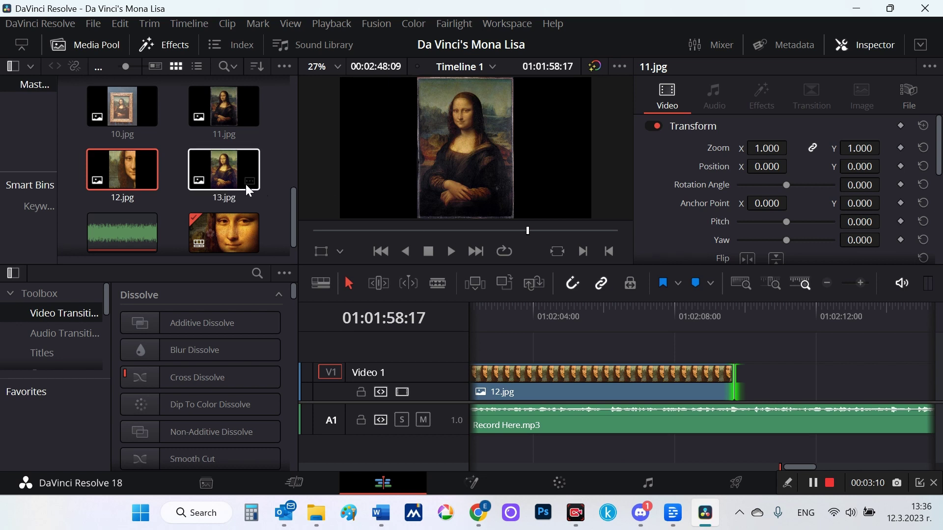
pyautogui.moveTo(246, 184); pyautogui.dragTo(742, 388)
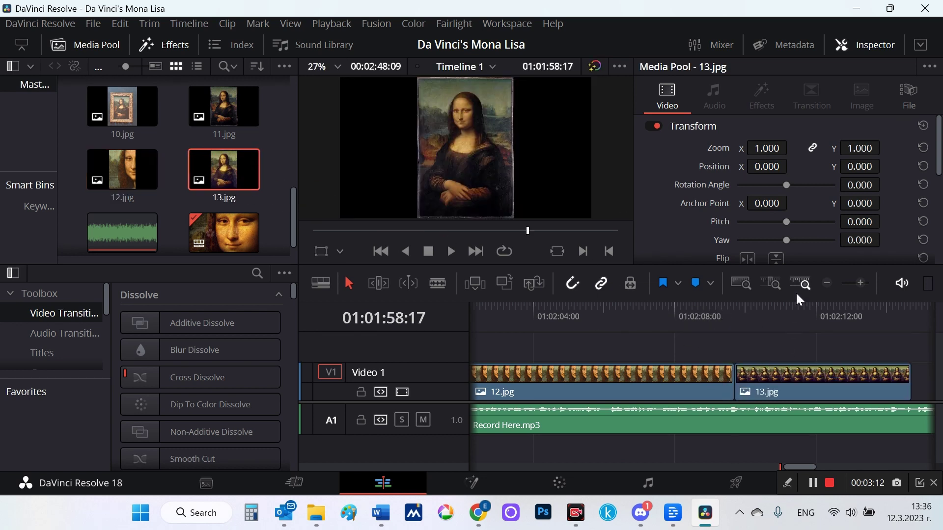
# - Extend 12.jpg over the start of 13.jpg to about 01:02:19, and extend the end of 13.jpg to about 01:02:34
pyautogui.click(746, 282)
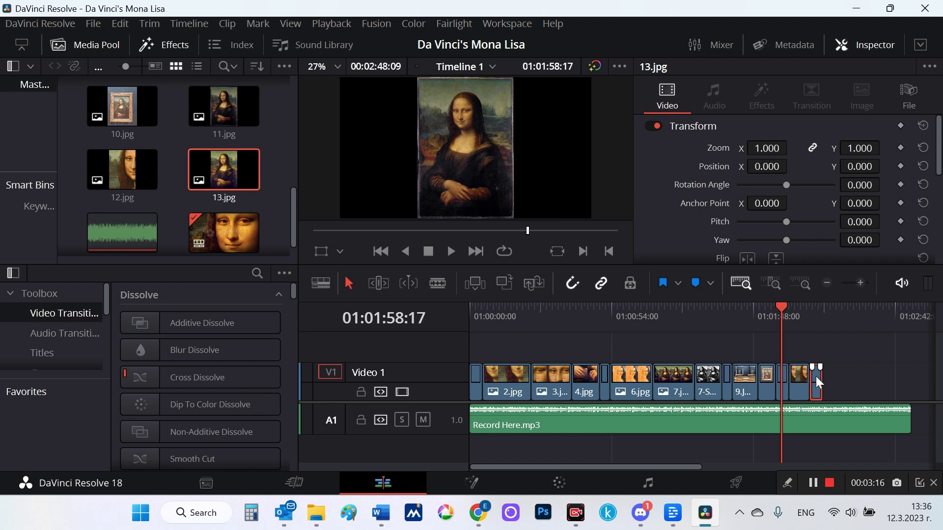
pyautogui.click(860, 283)
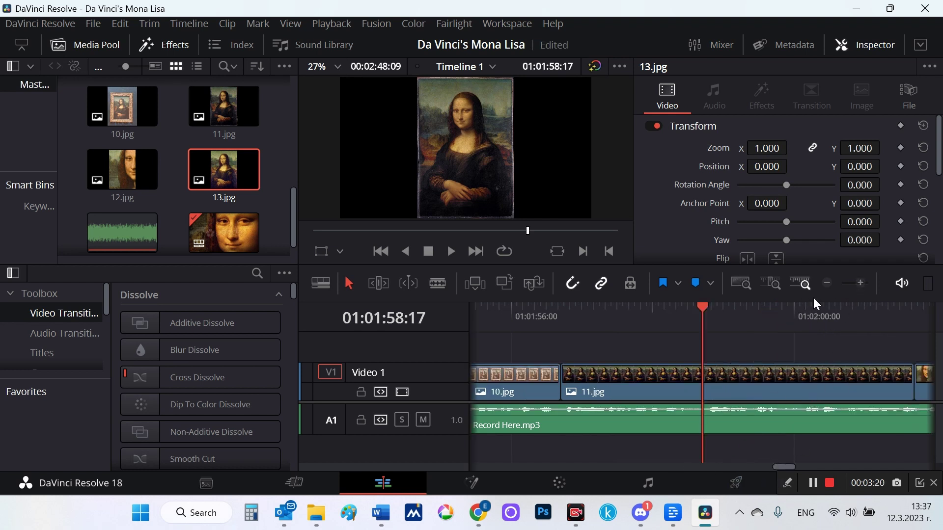
pyautogui.click(825, 281)
pyautogui.click(825, 281)
pyautogui.click(825, 280)
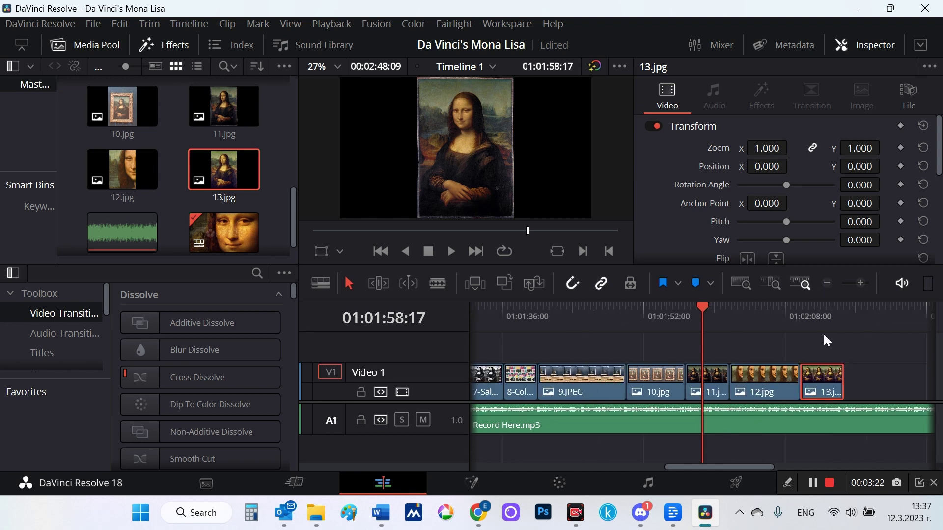
pyautogui.moveTo(845, 385); pyautogui.dragTo(914, 388)
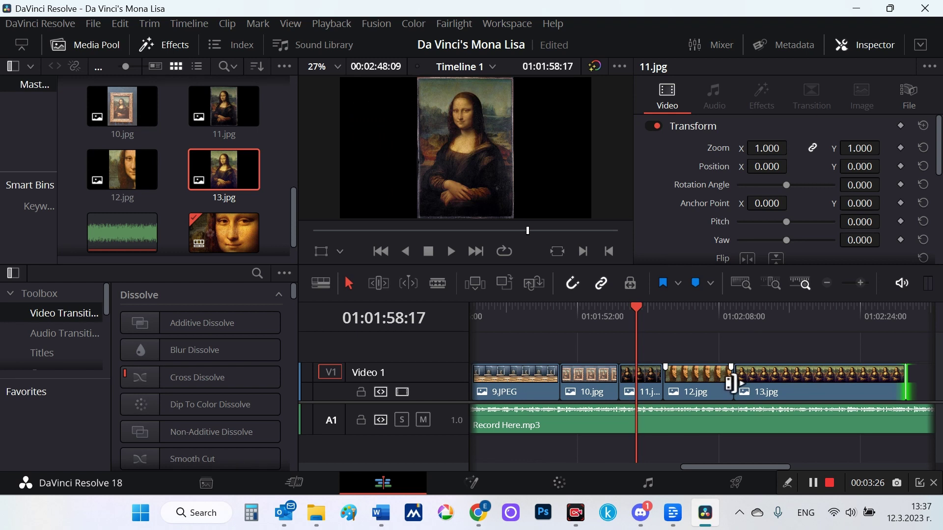
pyautogui.moveTo(730, 384); pyautogui.dragTo(820, 385)
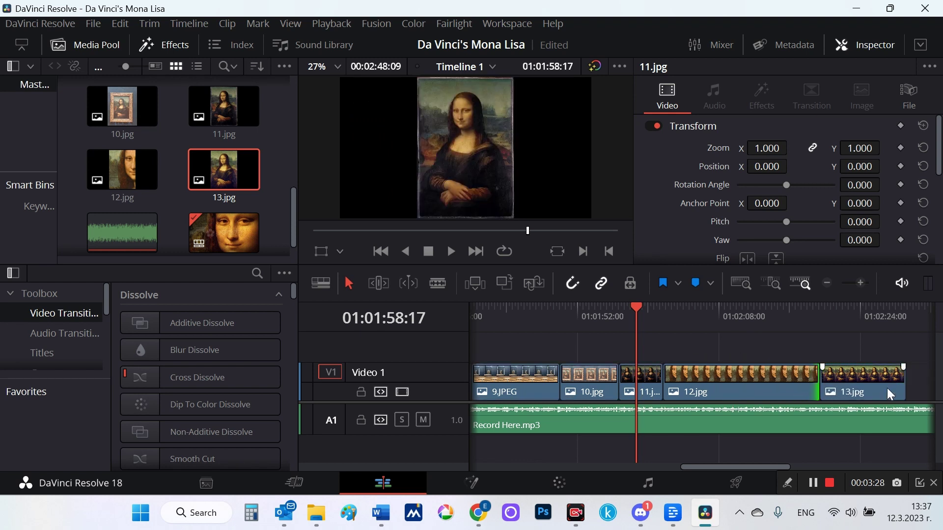
pyautogui.moveTo(907, 382); pyautogui.dragTo(707, 365)
# - Reuse 3.jpg directly after 13.jpg on Video 1 and extend it to the end of the narration
pyautogui.scroll(-1, 213, 173)
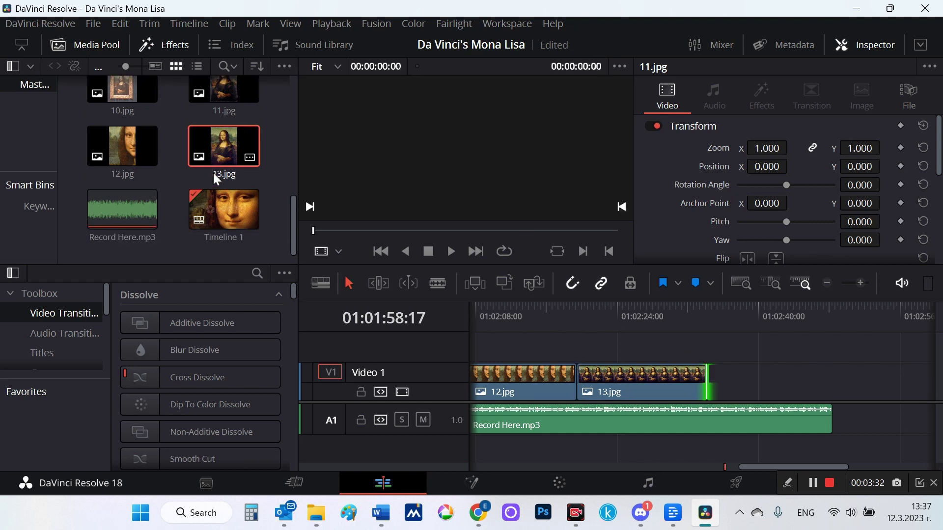
pyautogui.scroll(5, 213, 172)
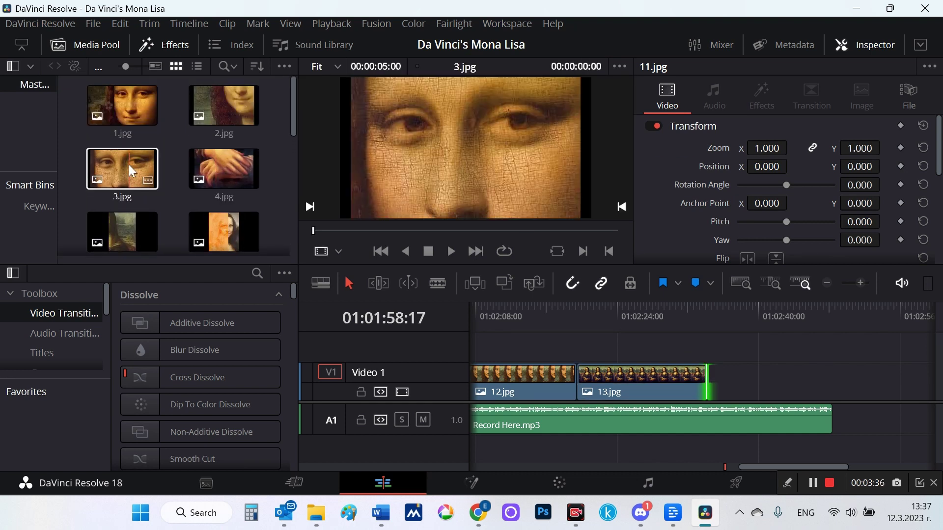
pyautogui.moveTo(129, 164); pyautogui.dragTo(830, 390)
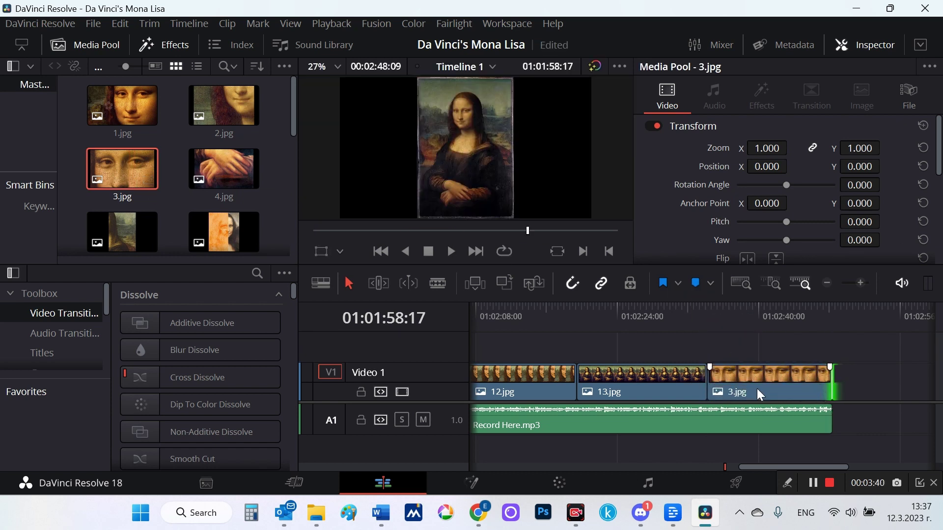
pyautogui.click(681, 335)
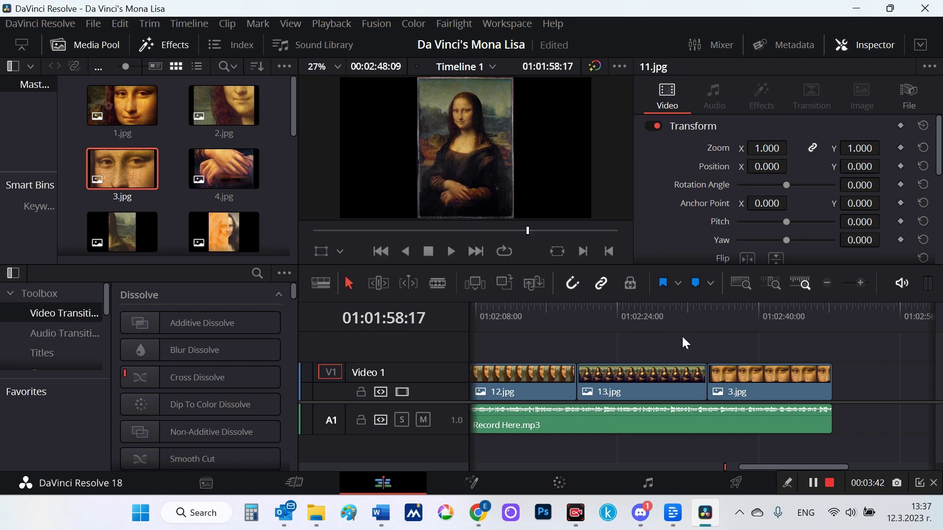
pyautogui.click(830, 484)
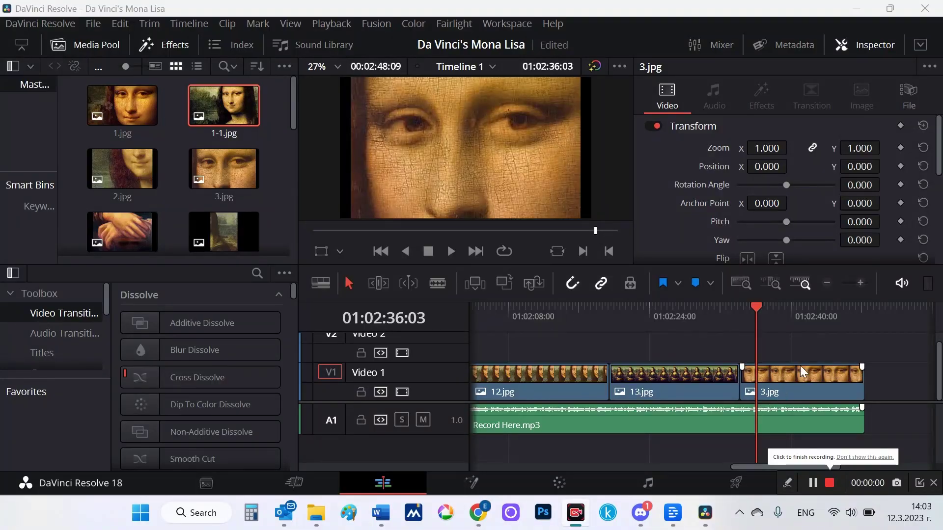
# - Add the Cross Dissolve transition to all the image clips and edit points on Video 1
pyautogui.click(739, 280)
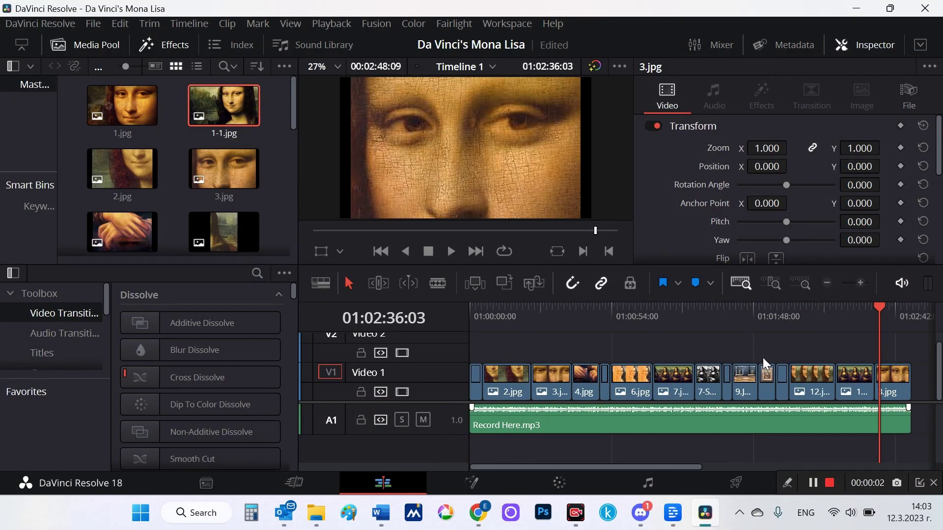
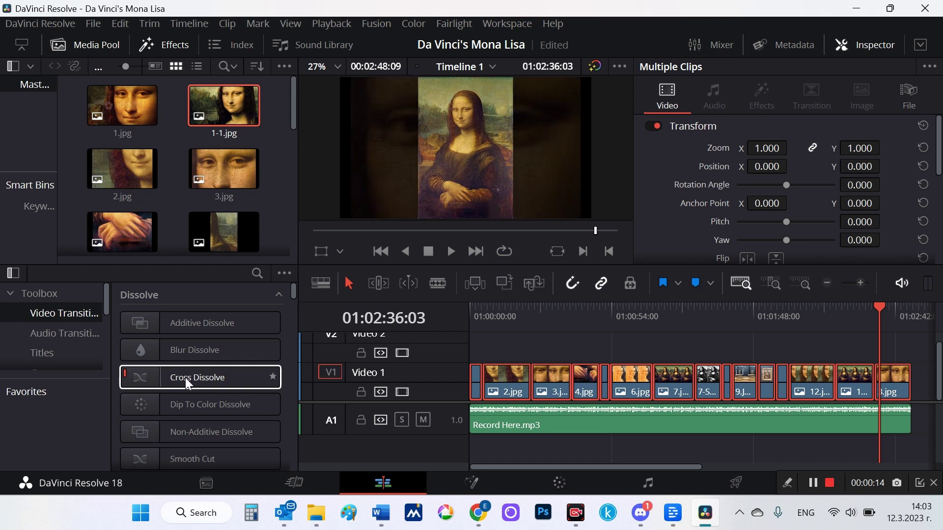
pyautogui.rightClick(211, 376)
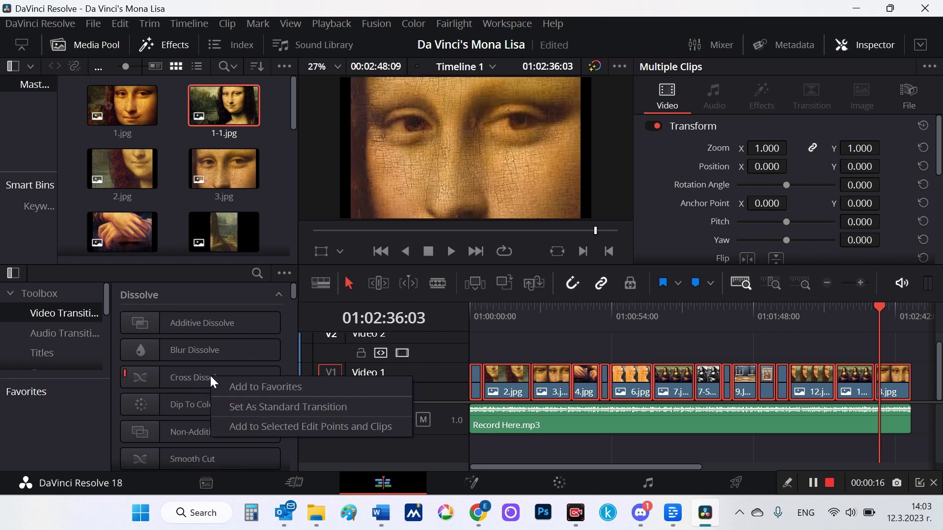
pyautogui.click(251, 422)
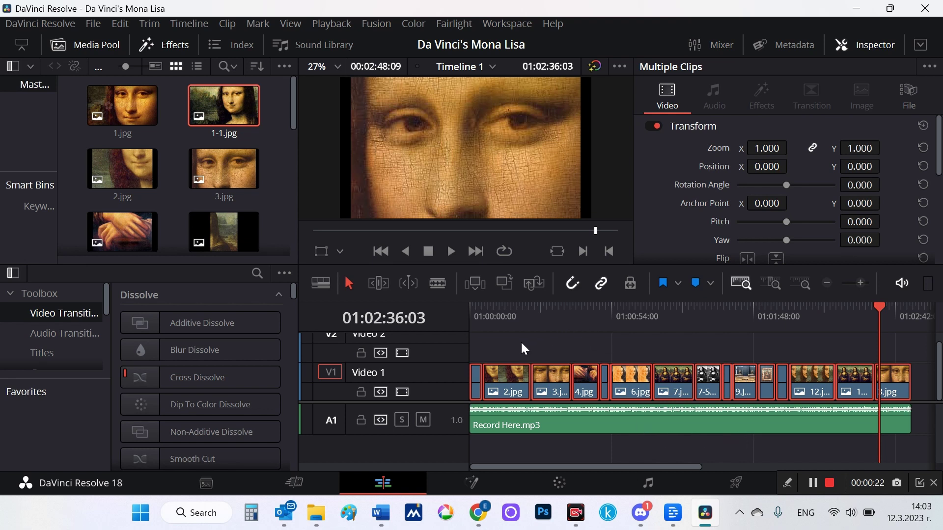
pyautogui.click(521, 341)
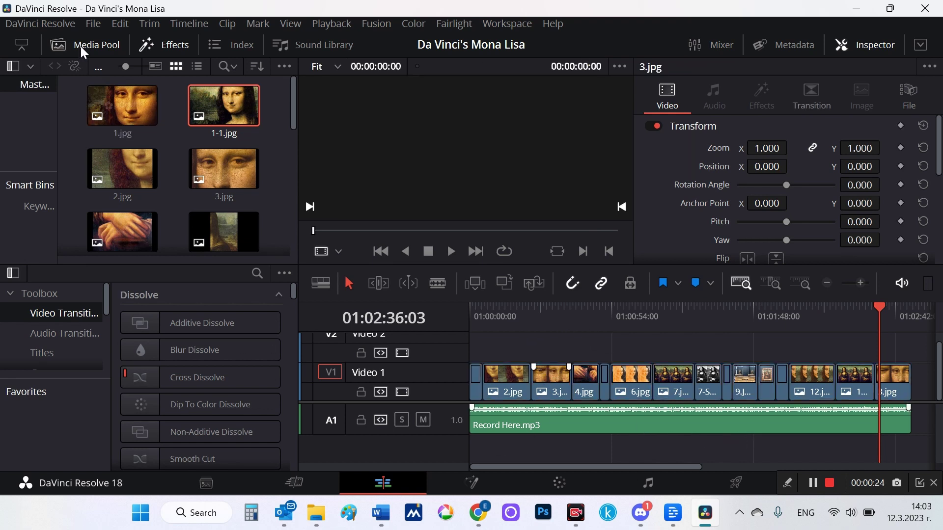
# - Import the background music file Simple Sonata - Sir Cubworth from the project folder into the media pool
pyautogui.click(97, 23)
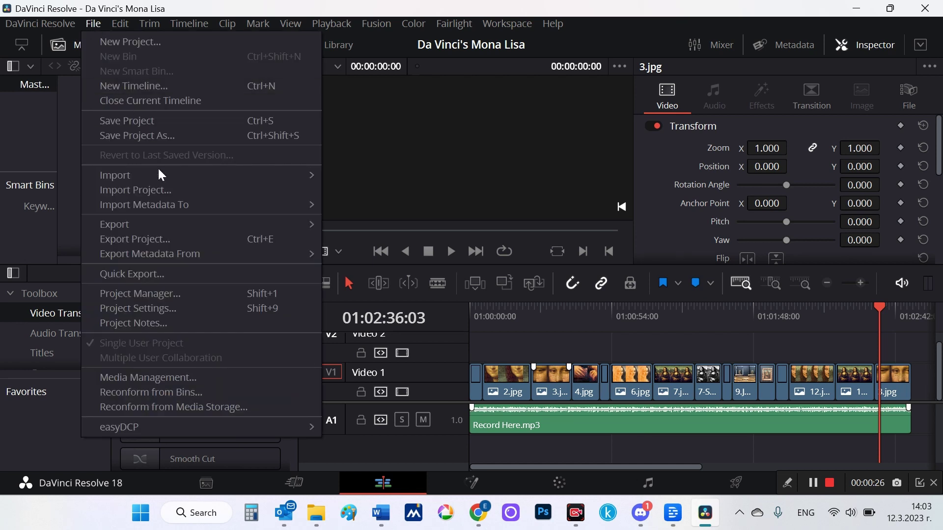
pyautogui.moveTo(197, 175)
pyautogui.click(349, 191)
pyautogui.scroll(-5, 329, 216)
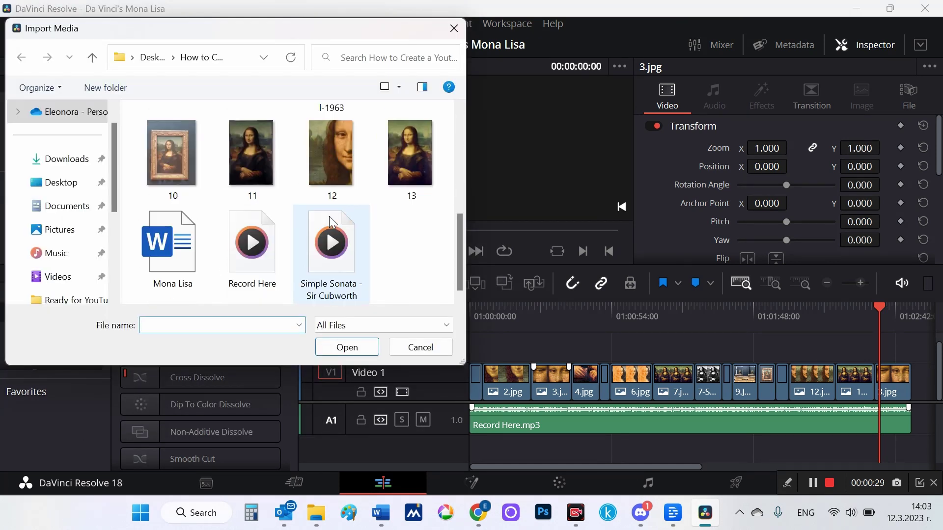
pyautogui.doubleClick(336, 261)
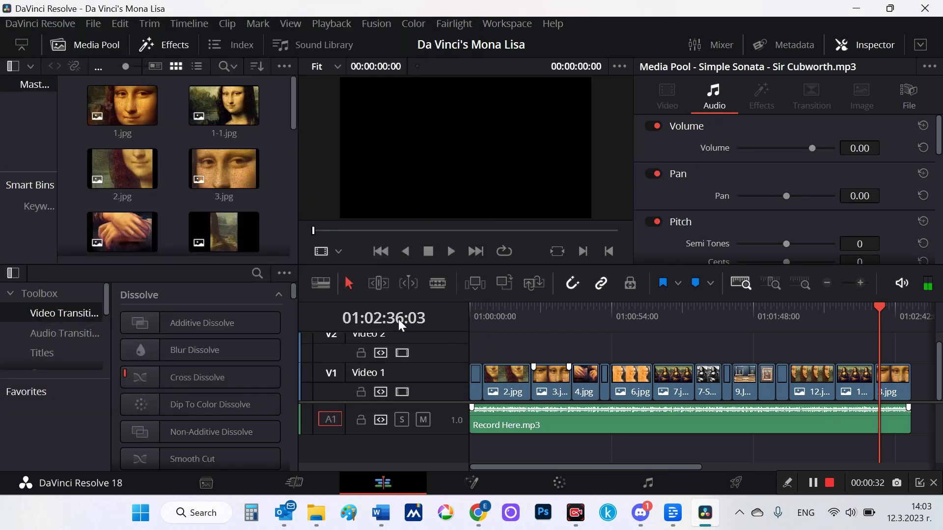
# - Place Simple Sonata - Sir Cubworth.mp3 on a new audio track below the narration from the timeline start, and trim its end to the narration's end
pyautogui.scroll(-6, 214, 215)
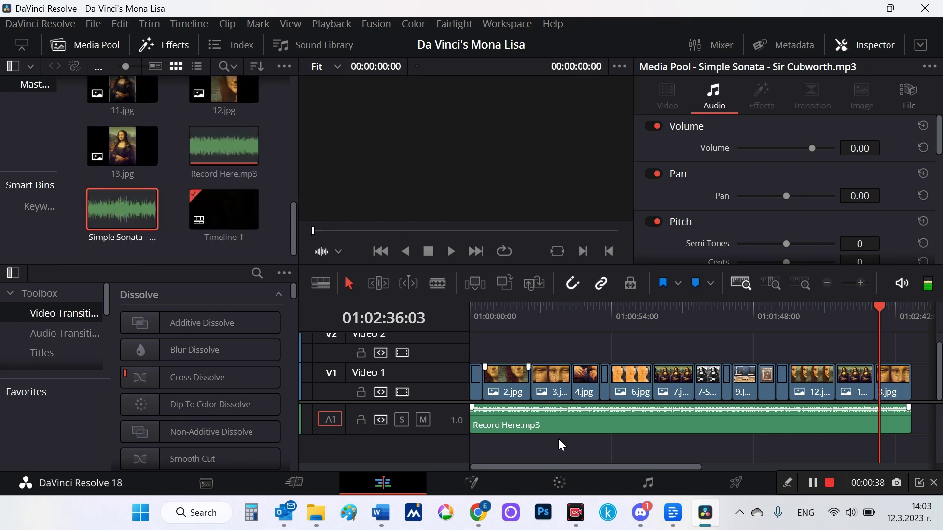
pyautogui.moveTo(120, 212); pyautogui.dragTo(558, 459)
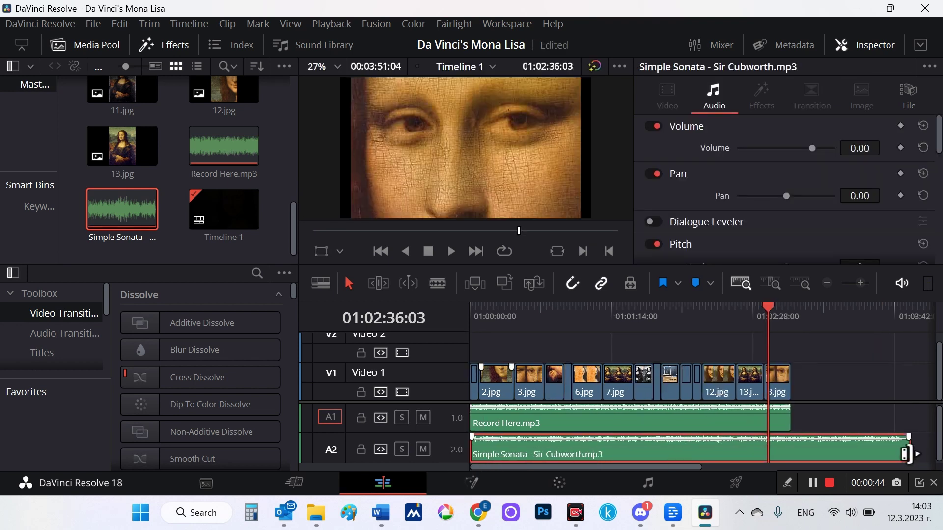
pyautogui.moveTo(909, 450); pyautogui.dragTo(791, 450)
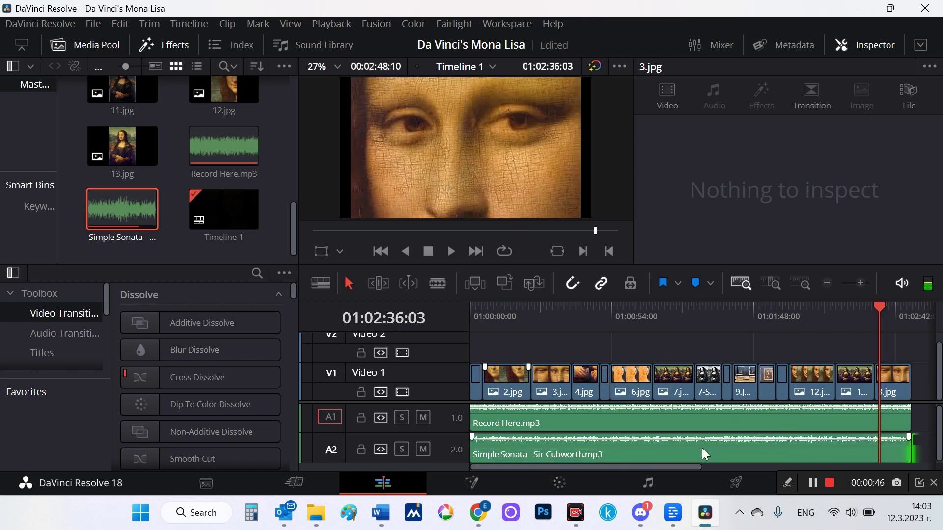
# - Play the timeline briefly from about 01:00:04 to check the music's loudness against the narration
pyautogui.click(480, 310)
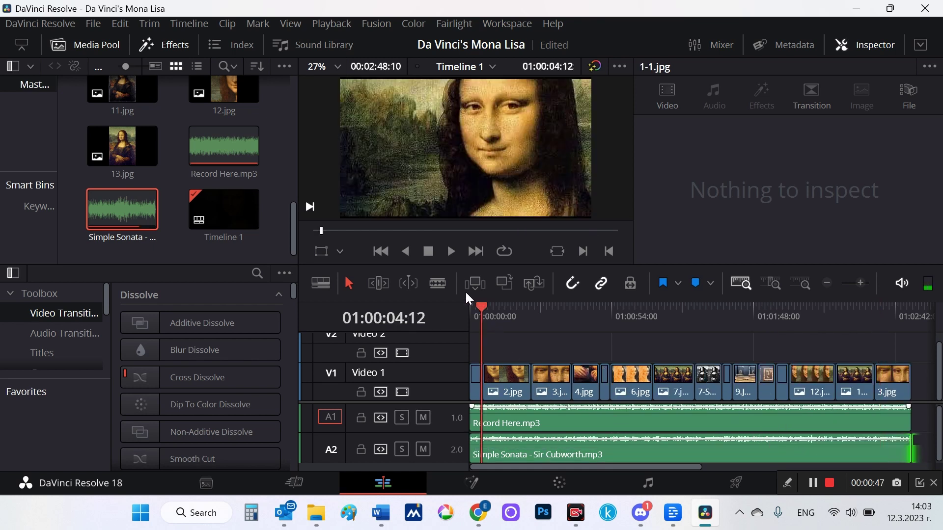
pyautogui.click(450, 252)
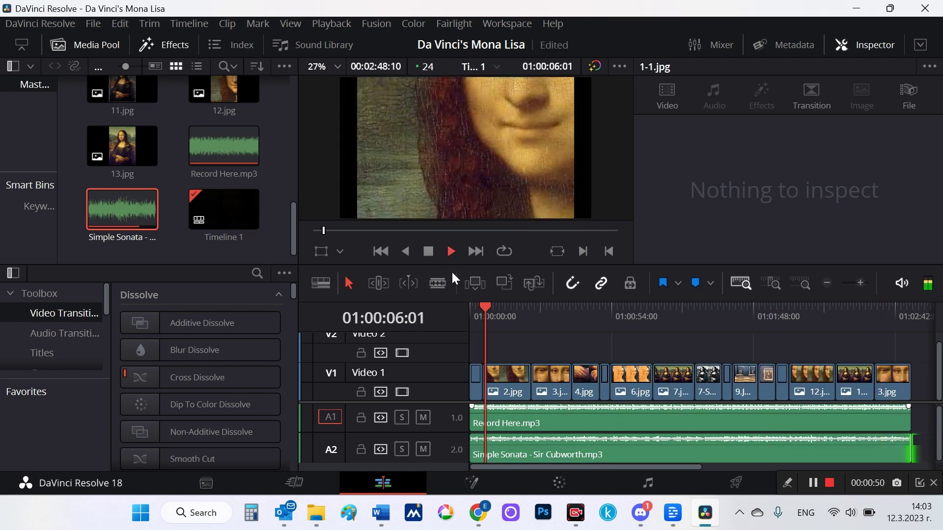
pyautogui.click(428, 251)
# - Set the volume of the Simple Sonata music clip to -15 and play the timeline to check the balance
pyautogui.click(556, 454)
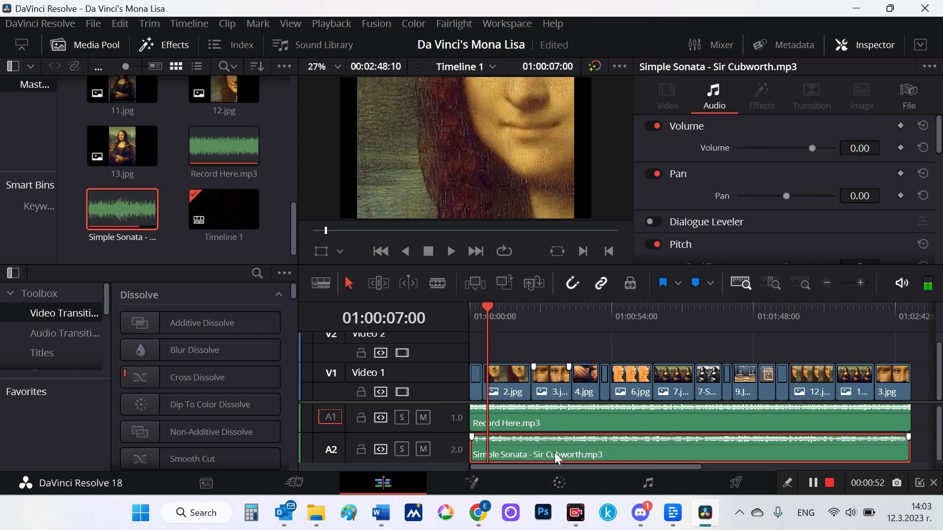
pyautogui.click(860, 150)
pyautogui.doubleClick(862, 150)
pyautogui.press('BackSpace')
pyautogui.write('-15')
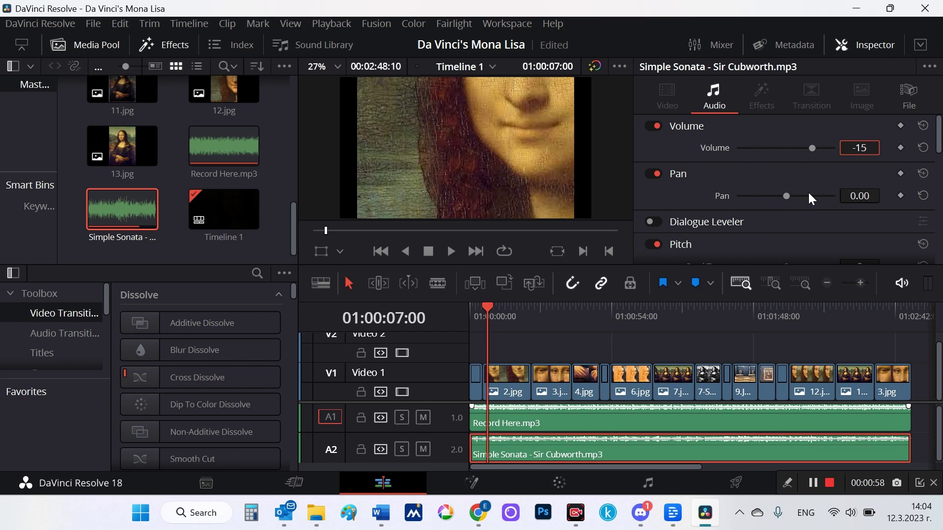
pyautogui.press('Return')
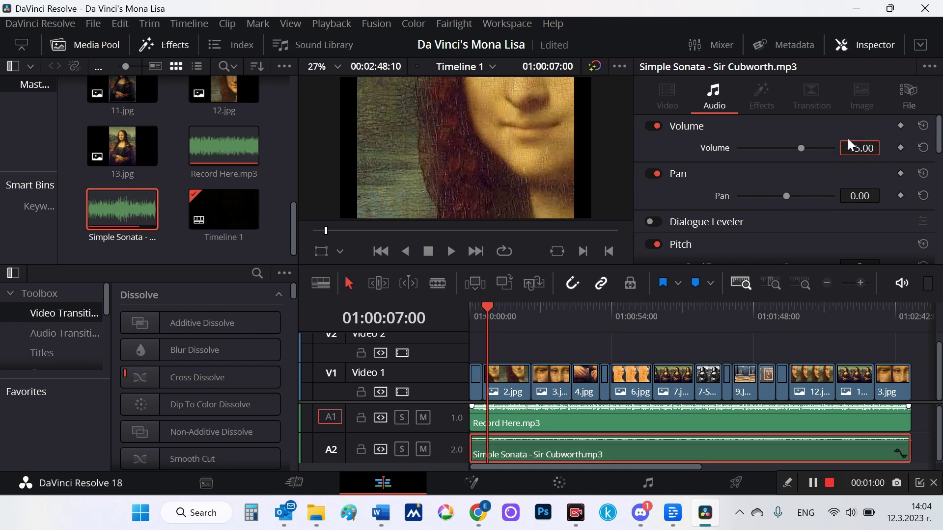
pyautogui.click(451, 252)
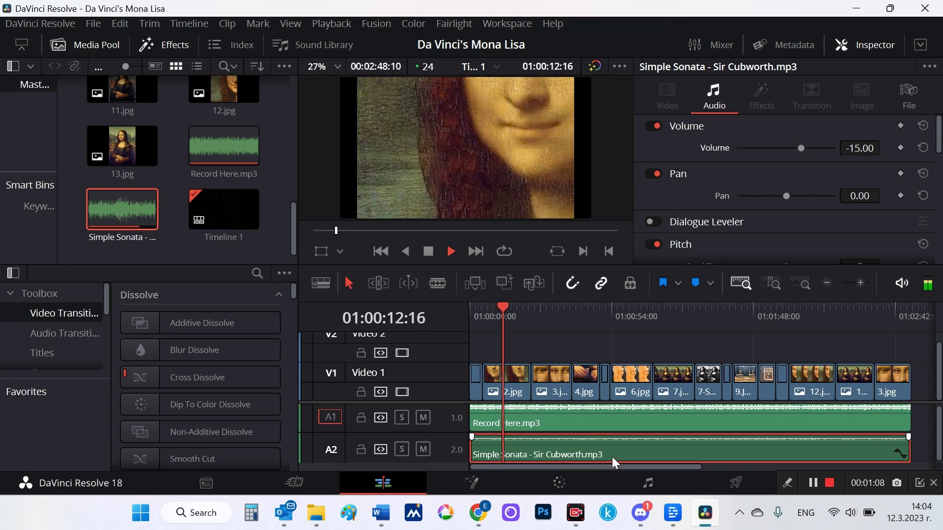
# - Try the Simple Sonata music clip at a volume of -17 and play the timeline to check the balance
pyautogui.click(429, 252)
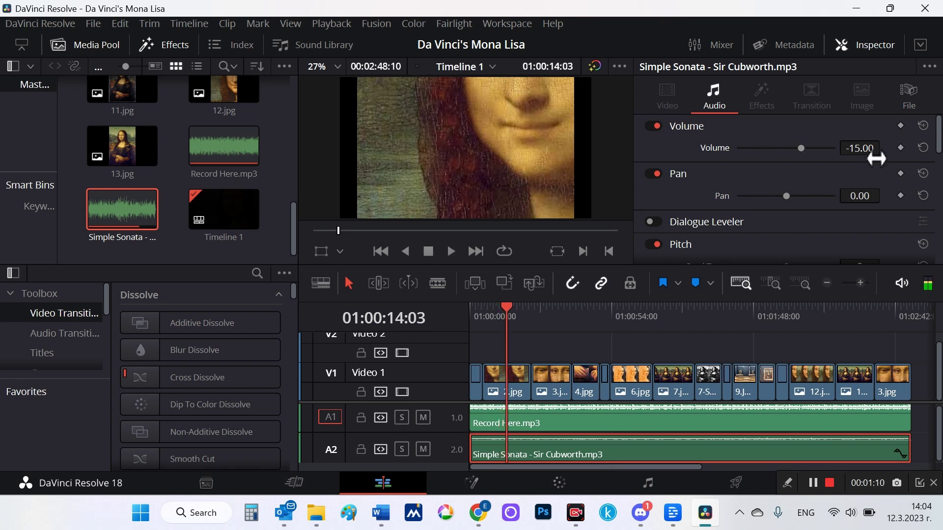
pyautogui.click(866, 148)
pyautogui.write('-17')
pyautogui.press('Return')
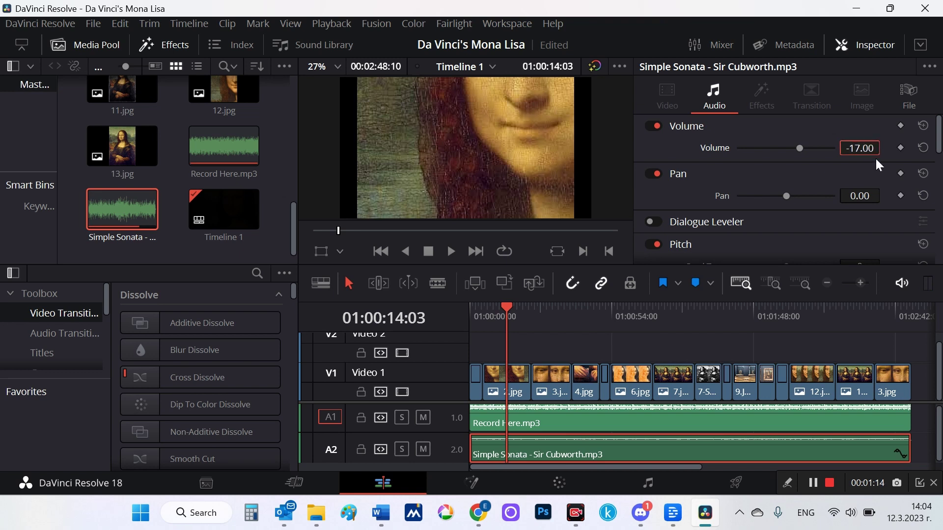
pyautogui.click(450, 252)
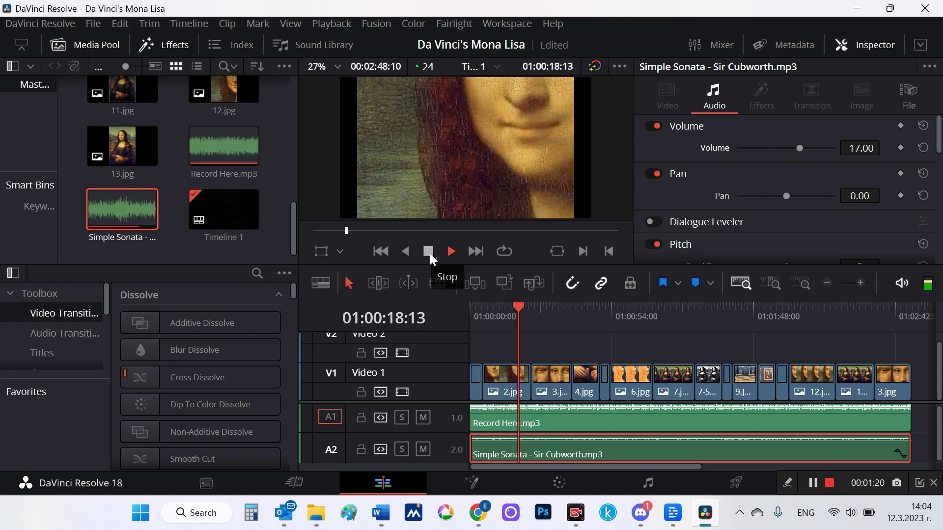
pyautogui.click(429, 254)
# - Set the Simple Sonata music clip's volume to -16 and play through the following images to check it against the narration
pyautogui.click(867, 149)
pyautogui.write('-16')
pyautogui.press('Return')
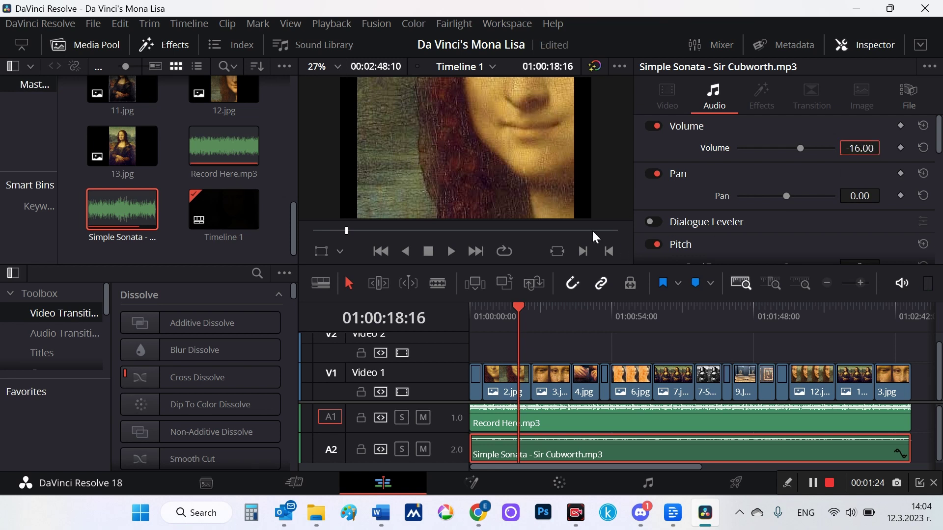
pyautogui.click(449, 252)
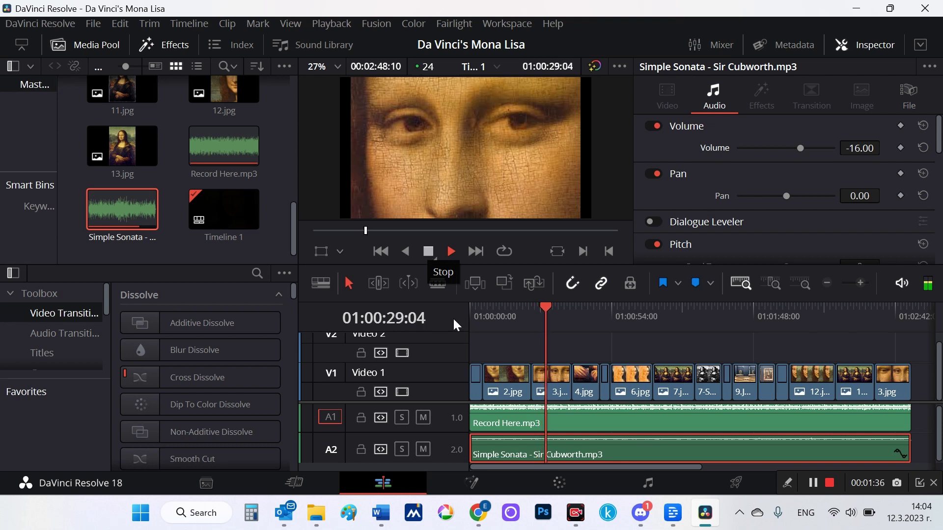
pyautogui.press('Down')
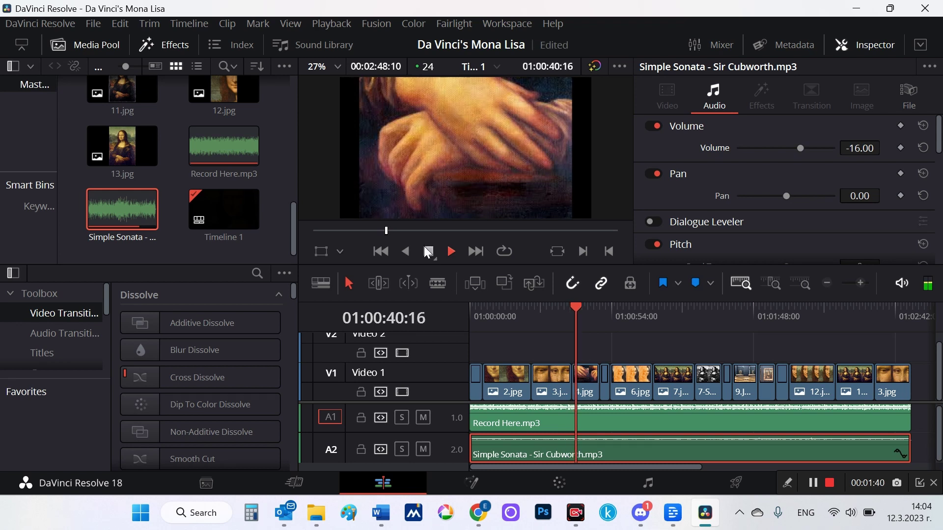
pyautogui.click(424, 247)
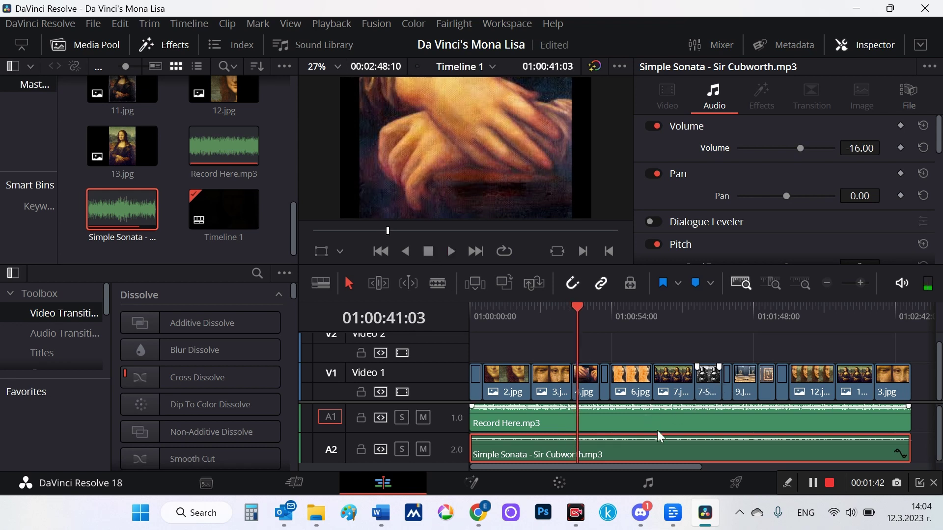
# - Switch to the Deliver page and set the render file name to Mona Lisa
pyautogui.click(739, 482)
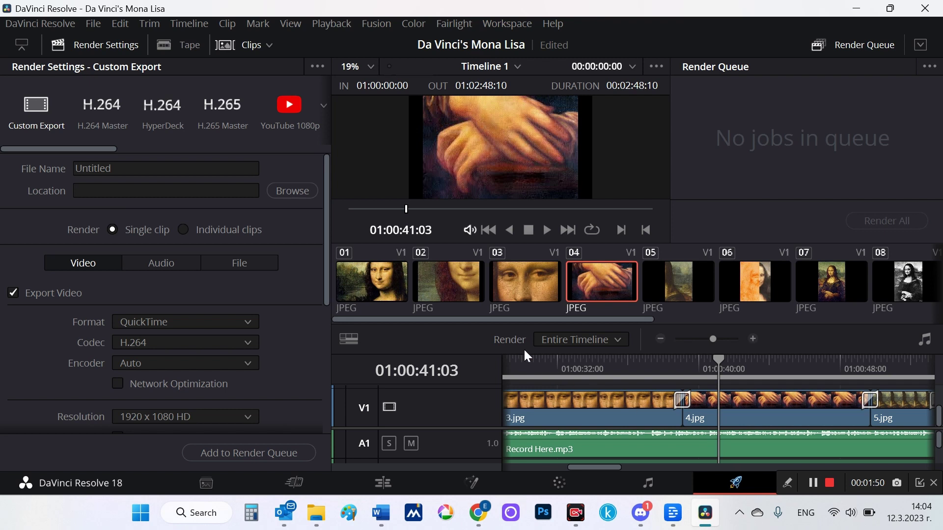
pyautogui.click(102, 169)
pyautogui.doubleClick(102, 169)
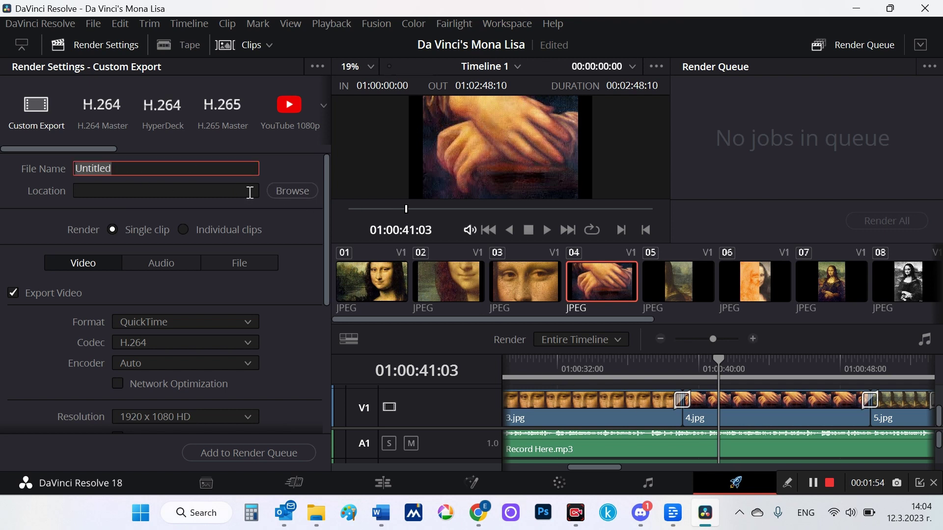
pyautogui.write('Mona Lisa')
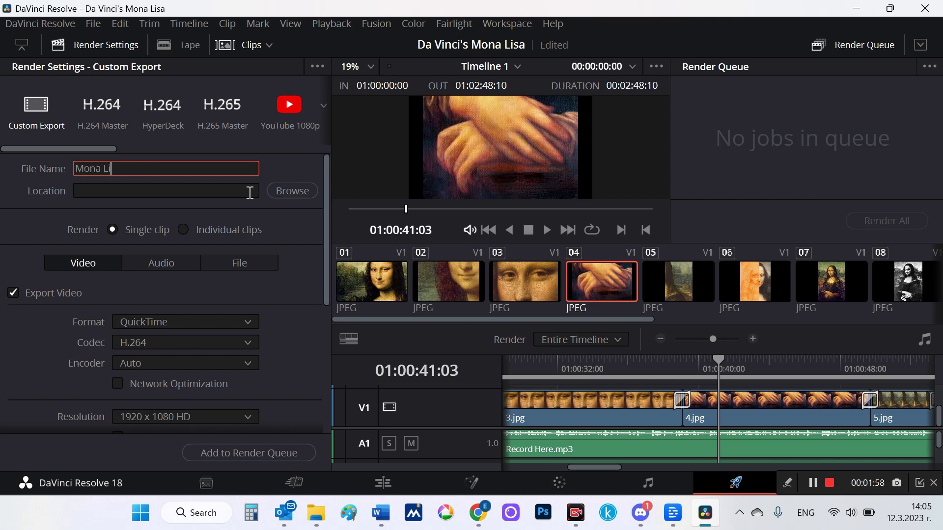
# - Set the render location to the Ready for YouTube folder on the desktop
pyautogui.click(291, 190)
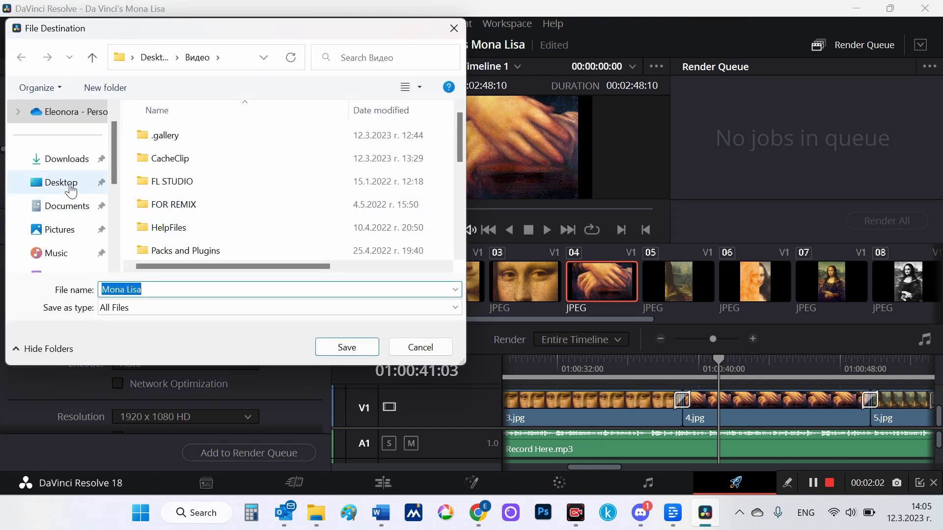
pyautogui.scroll(-3, 70, 201)
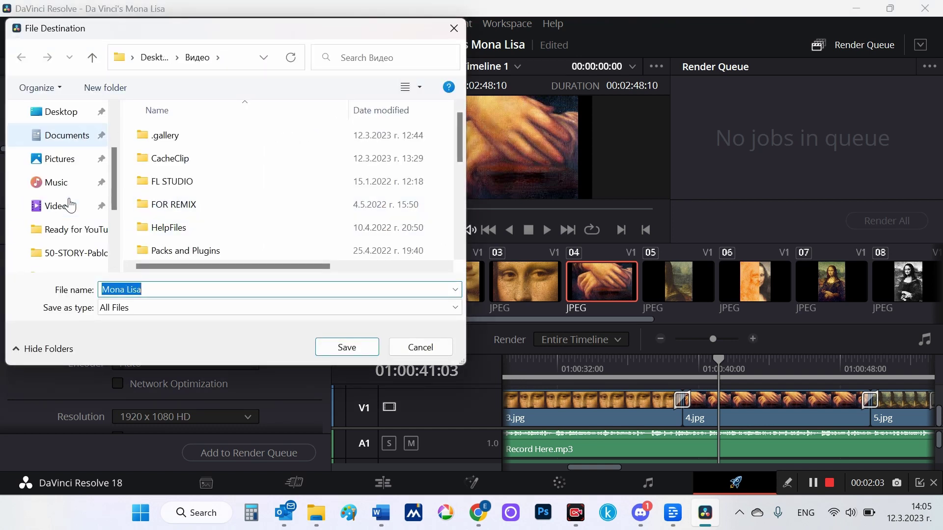
pyautogui.click(67, 230)
pyautogui.scroll(-3, 294, 248)
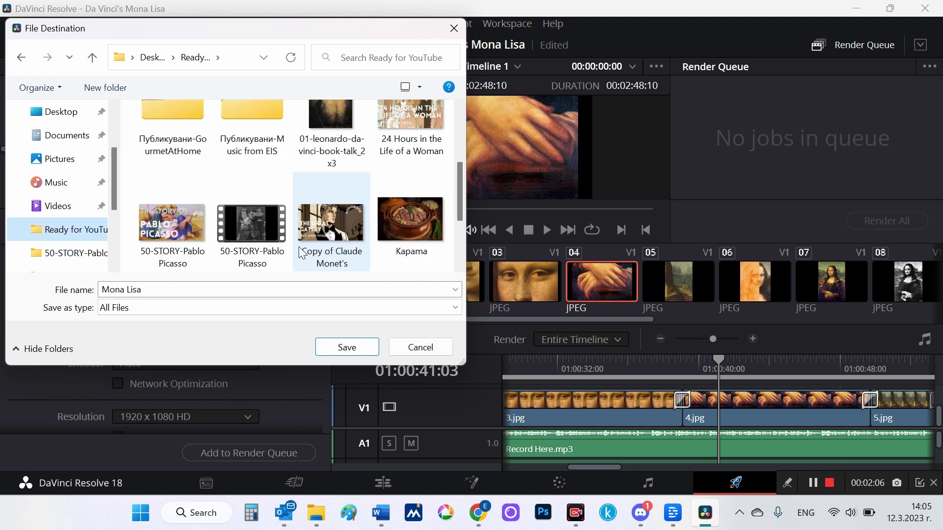
pyautogui.scroll(-2, 301, 253)
pyautogui.click(347, 346)
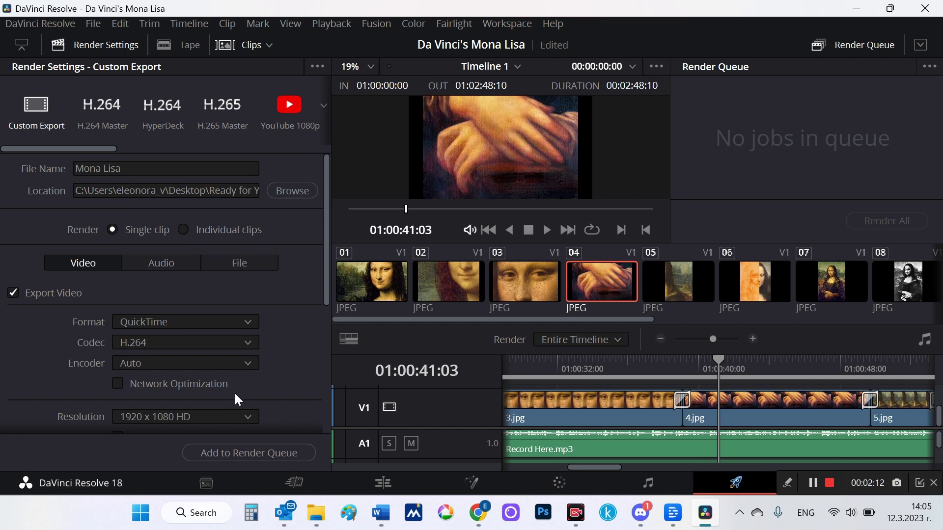
# - Apply the YouTube 1080p render preset, add the timeline to the render queue and render it
pyautogui.click(285, 109)
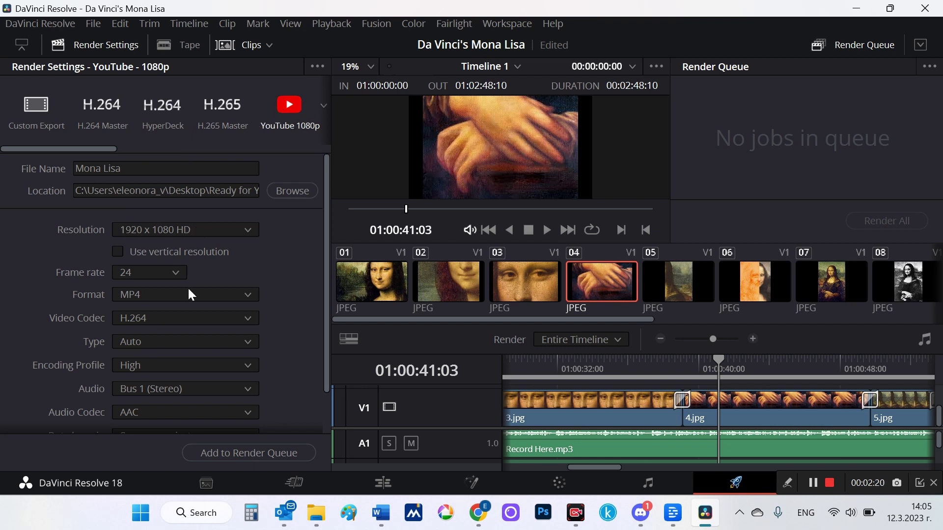
pyautogui.click(268, 458)
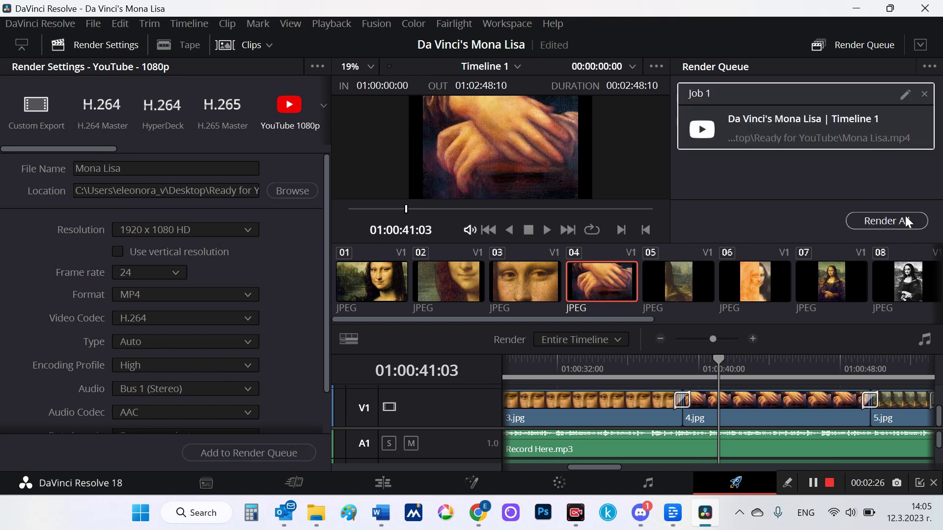
pyautogui.click(881, 223)
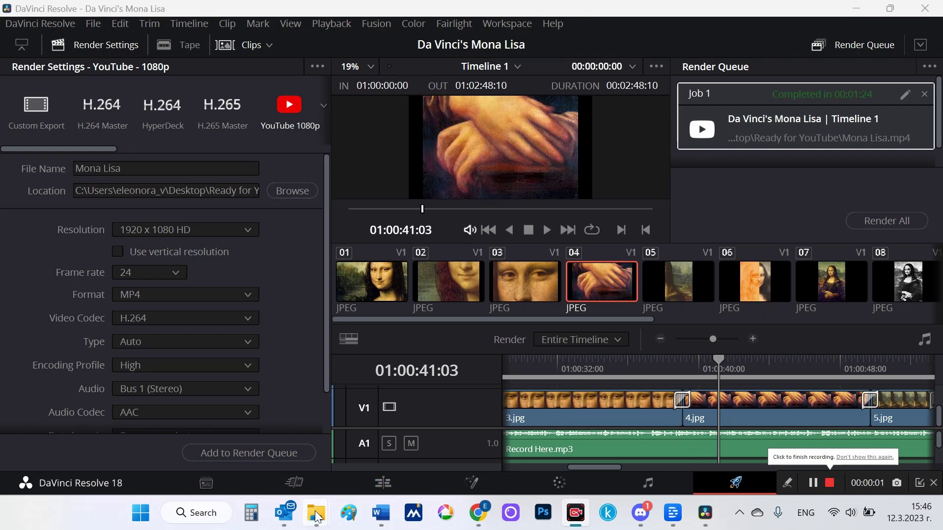
# - Switch to File Explorer and open the rendered Mona Lisa video from the project folder in Media Player
pyautogui.moveTo(317, 513)
pyautogui.click(275, 474)
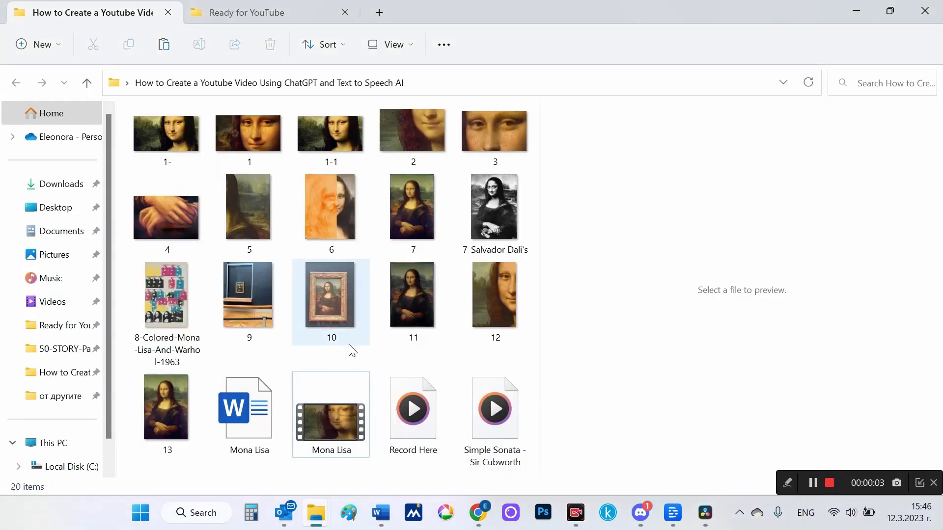
pyautogui.click(332, 408)
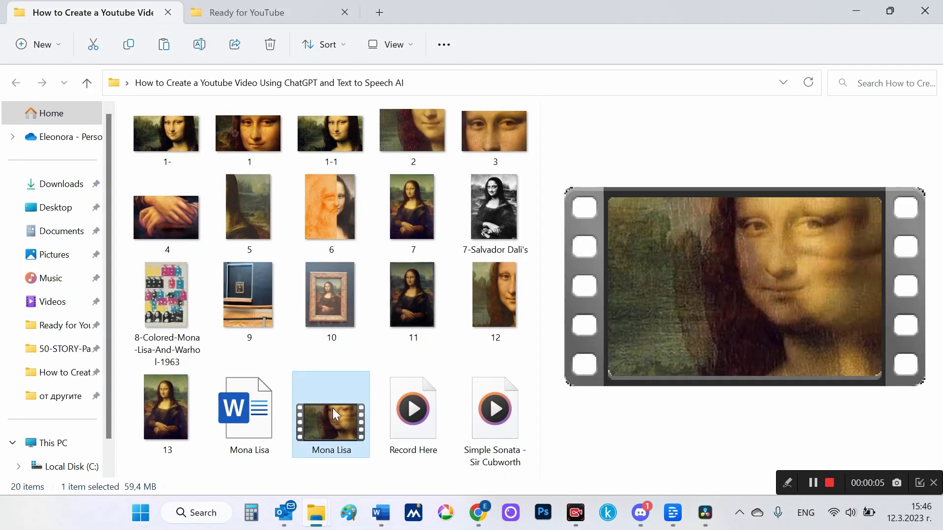
pyautogui.doubleClick(332, 408)
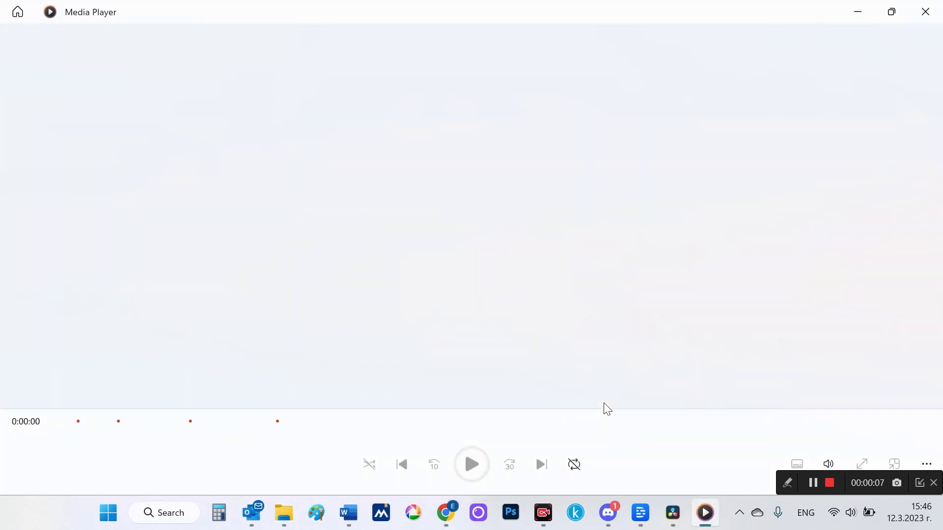